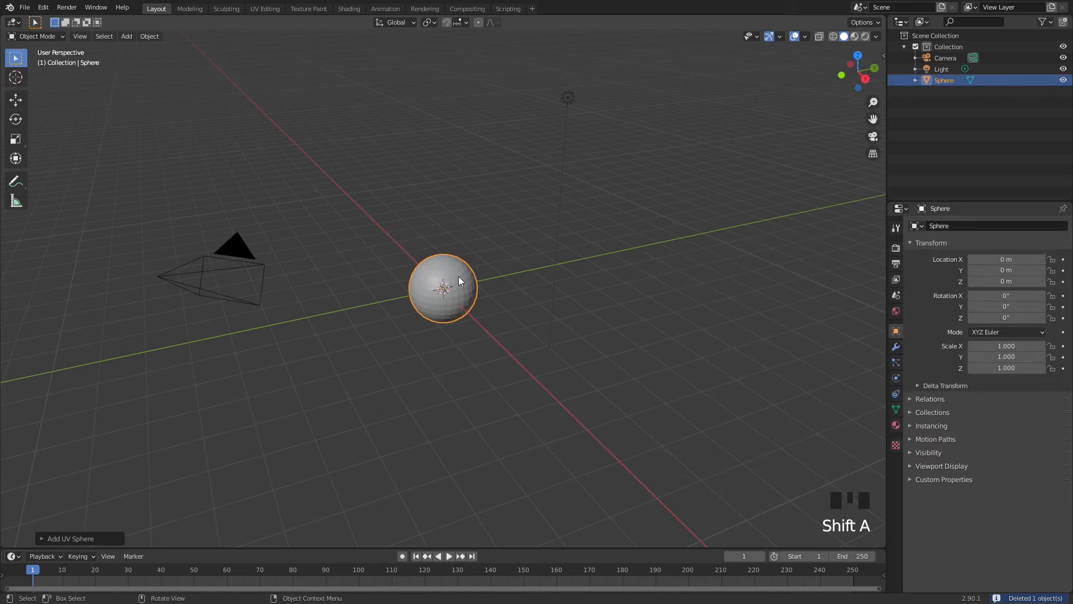
# Step: Move the sphere straight up along the Z axis to a height of about 4.39 m
pyautogui.moveTo(459, 276); pyautogui.dragTo(548, 275, button='middle')
pyautogui.scroll(2, 548, 275)
pyautogui.press('g')
pyautogui.press('z')
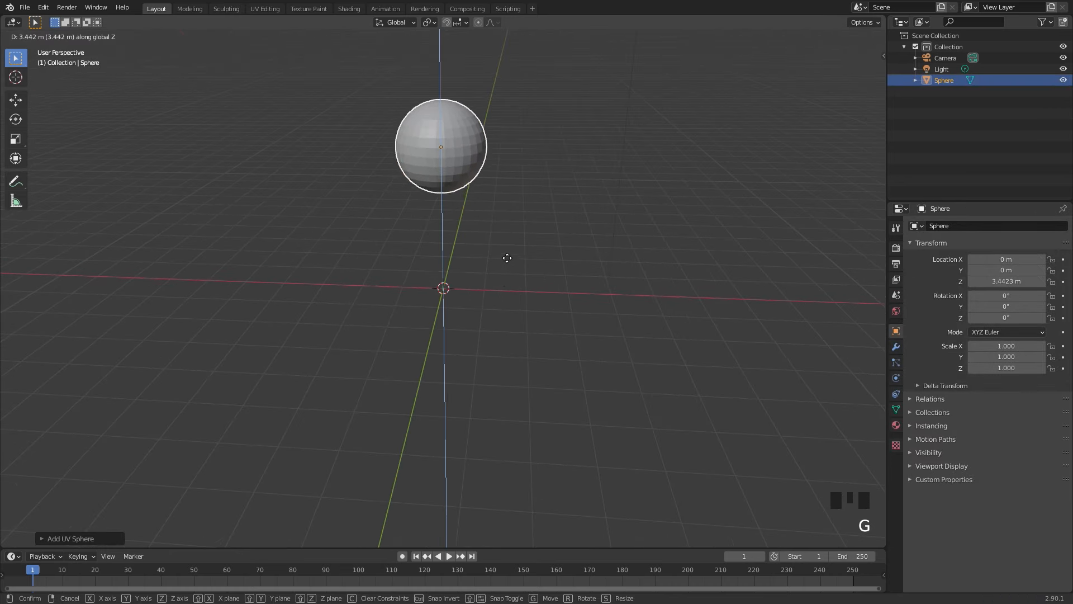
pyautogui.click(522, 217)
pyautogui.keyDown('shift'); pyautogui.moveTo(525, 161); pyautogui.dragTo(575, 222, button='middle'); pyautogui.keyUp('shift')
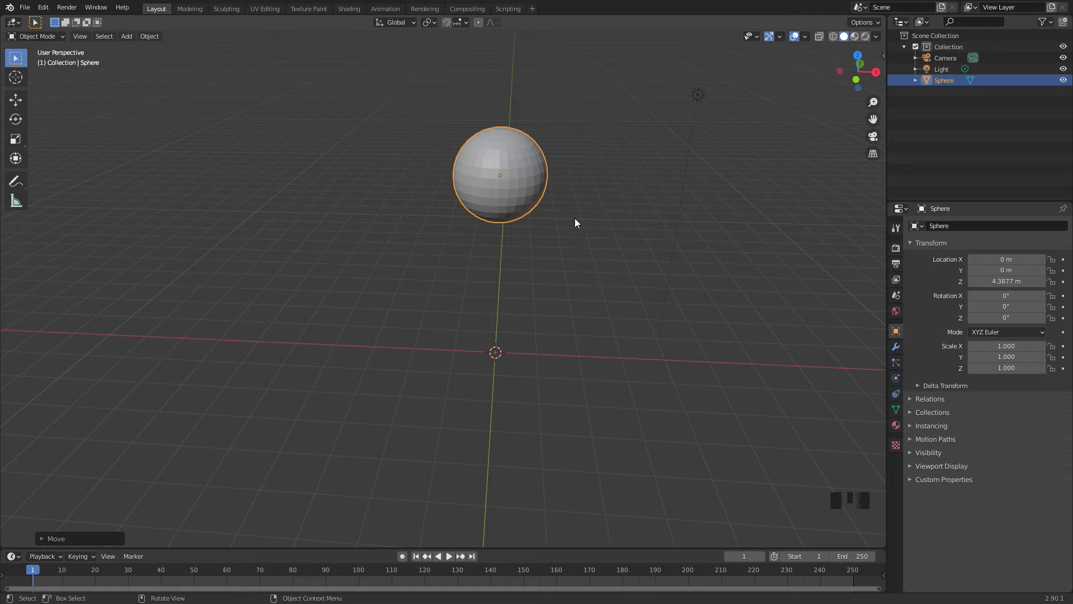
# Step: Shade the sphere smooth and enable Auto Smooth for its normals
pyautogui.rightClick(520, 152)
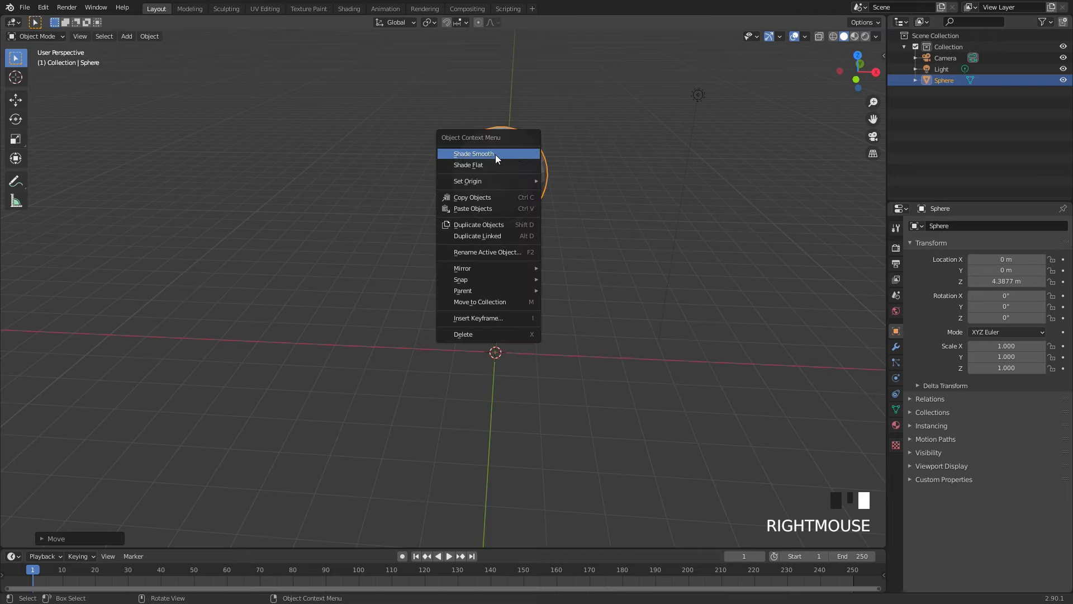
pyautogui.click(495, 154)
pyautogui.click(895, 409)
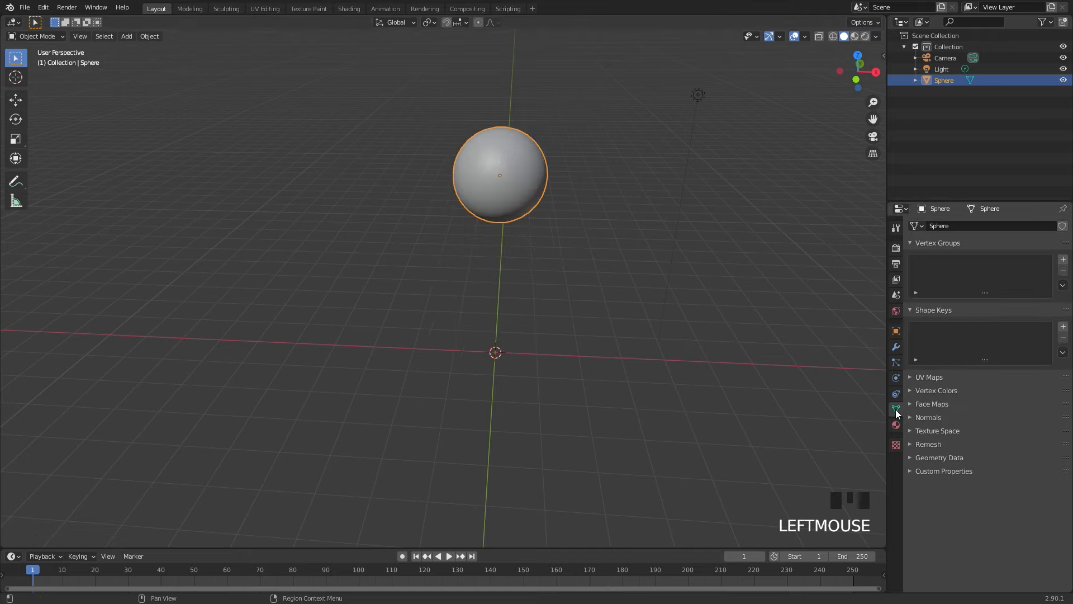
pyautogui.click(928, 417)
pyautogui.click(970, 434)
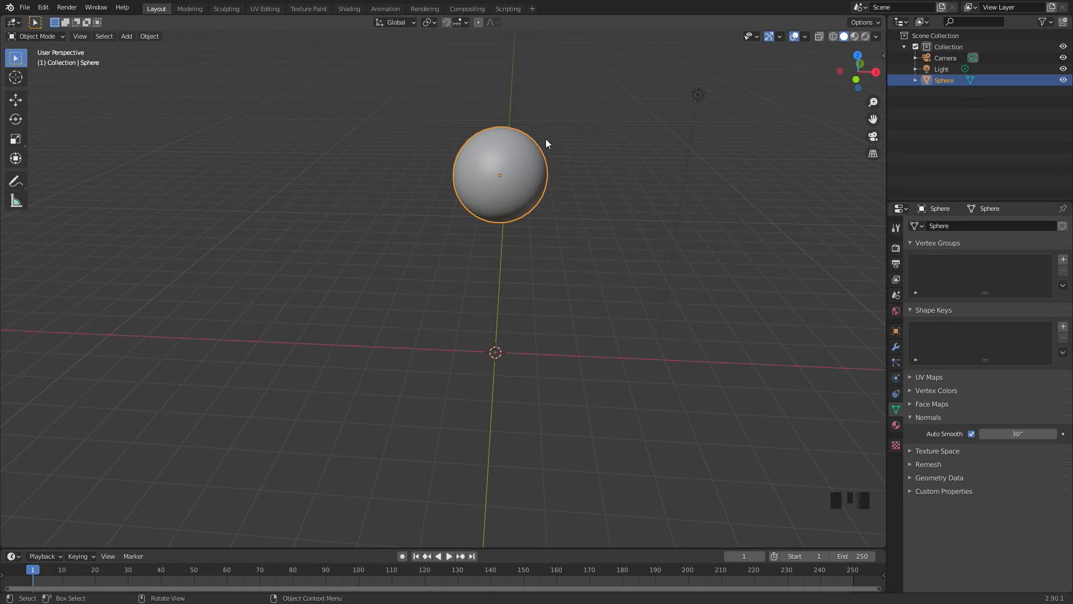
# Step: Give the sphere a new material with TexturesCom_ConcreteBare0428_4_seamless_S.jpg from the Concret folder as the Base Color image texture
pyautogui.click(896, 425)
pyautogui.click(985, 273)
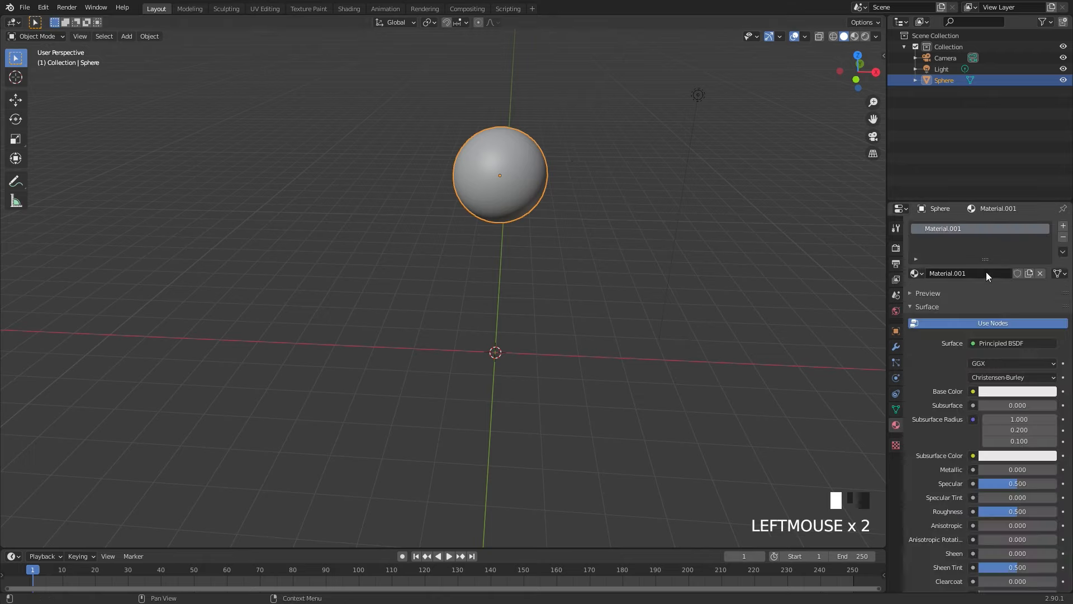
pyautogui.click(973, 391)
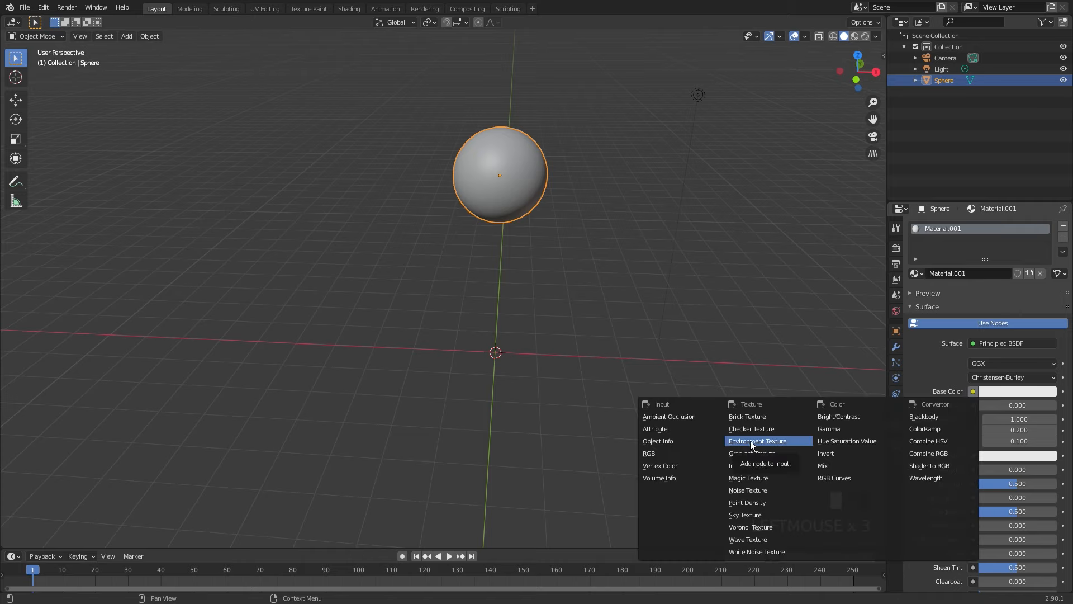
pyautogui.click(752, 467)
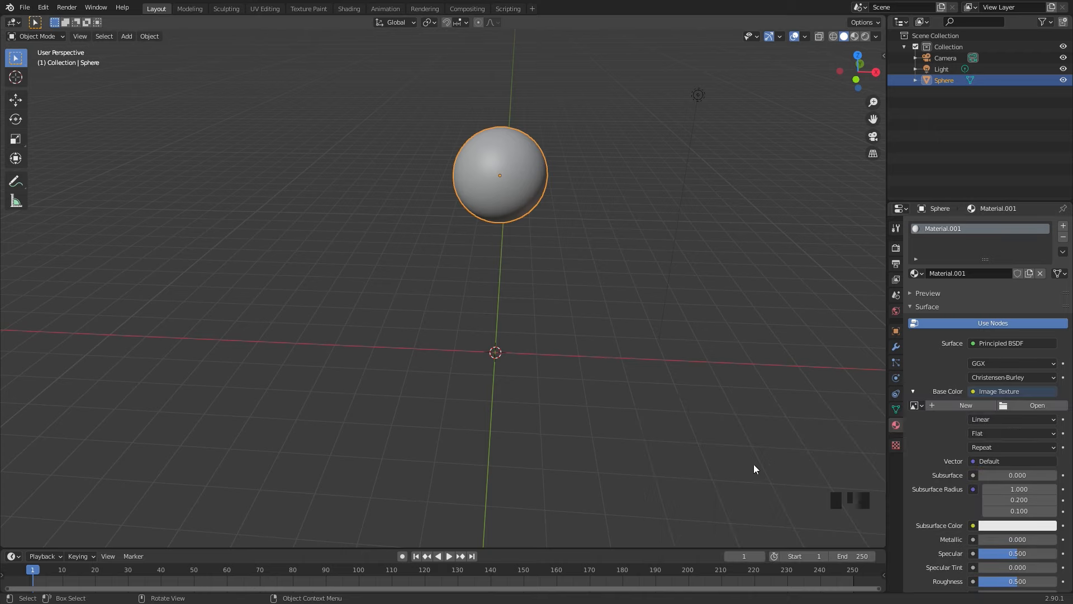
pyautogui.click(1038, 404)
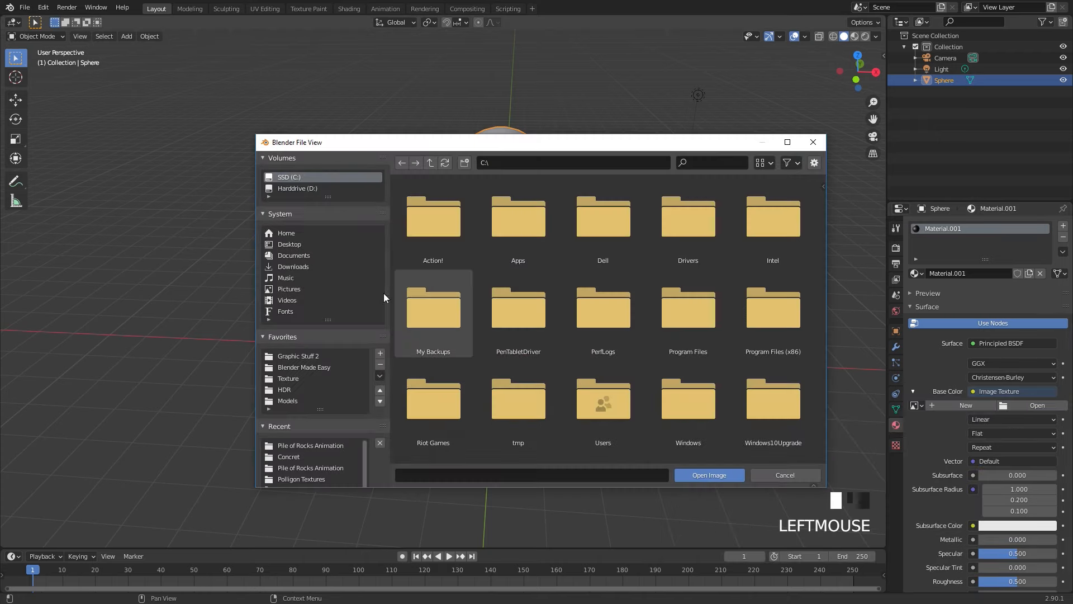
pyautogui.click(296, 457)
pyautogui.click(768, 324)
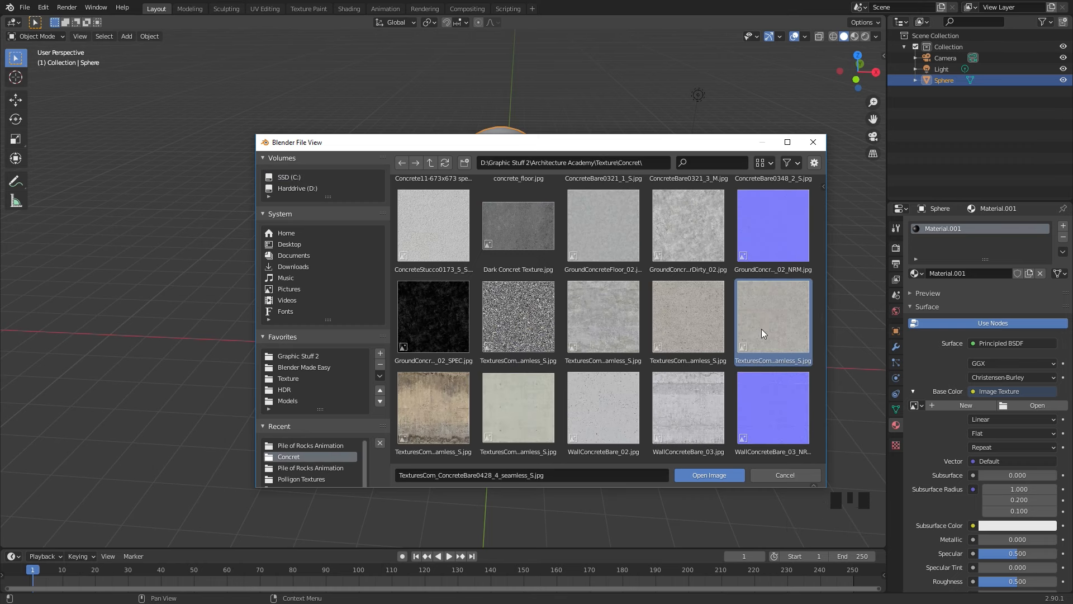
pyautogui.click(708, 476)
# Step: Display the sphere in Material Preview shading and inspect the concrete texture on its surface
pyautogui.scroll(2, 603, 155)
pyautogui.keyDown('shift'); pyautogui.moveTo(603, 155); pyautogui.dragTo(596, 187, button='middle'); pyautogui.keyUp('shift')
pyautogui.scroll(2, 546, 292)
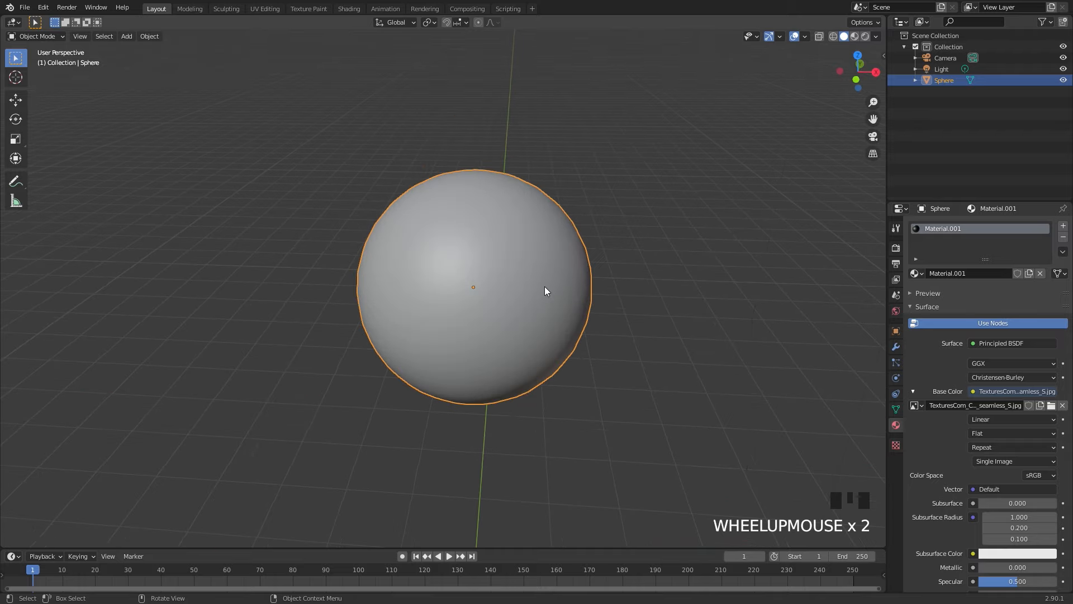
pyautogui.press('z')
pyautogui.click(462, 243)
pyautogui.moveTo(462, 244); pyautogui.dragTo(546, 247, button='middle')
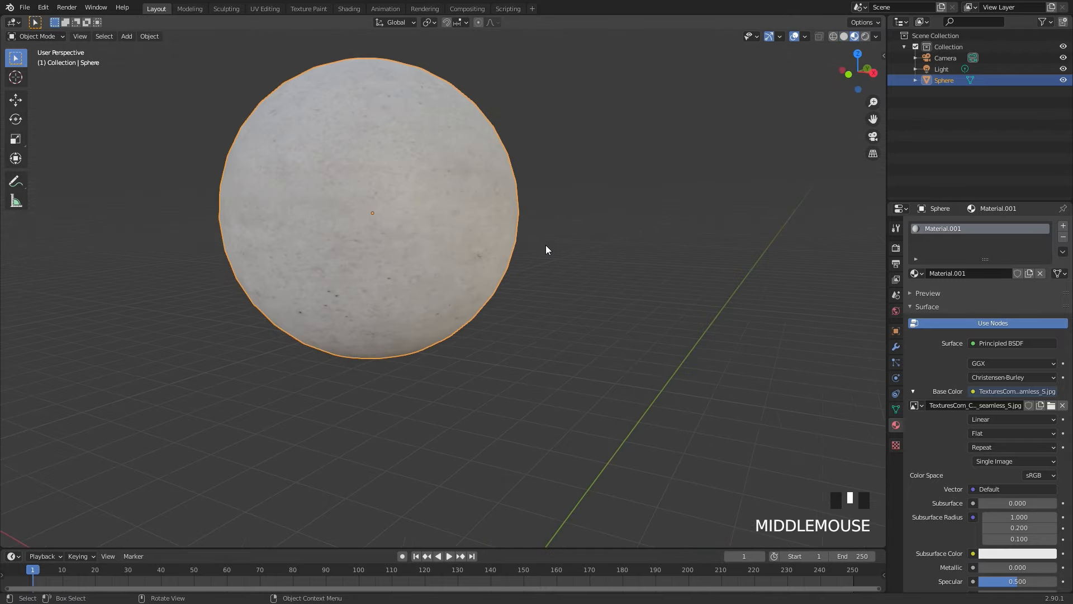
pyautogui.moveTo(458, 208); pyautogui.dragTo(546, 191, button='middle')
# Step: Split the 3D viewport, turn the new area into a UV Editor and enter Edit Mode on the sphere
pyautogui.moveTo(883, 18); pyautogui.dragTo(497, 22)
pyautogui.click(515, 23)
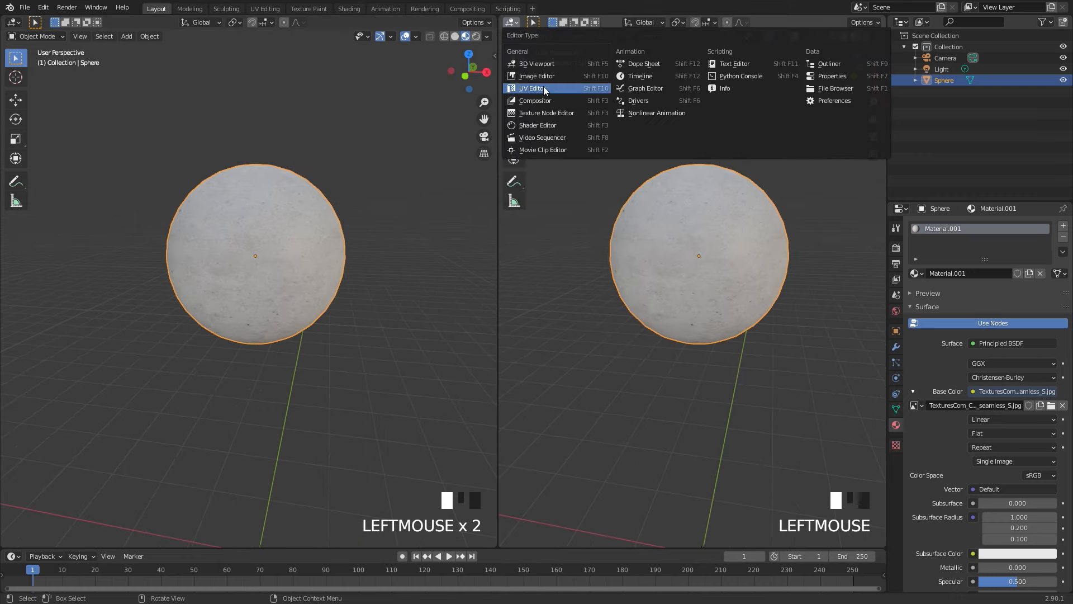
pyautogui.click(566, 88)
pyautogui.press('Tab')
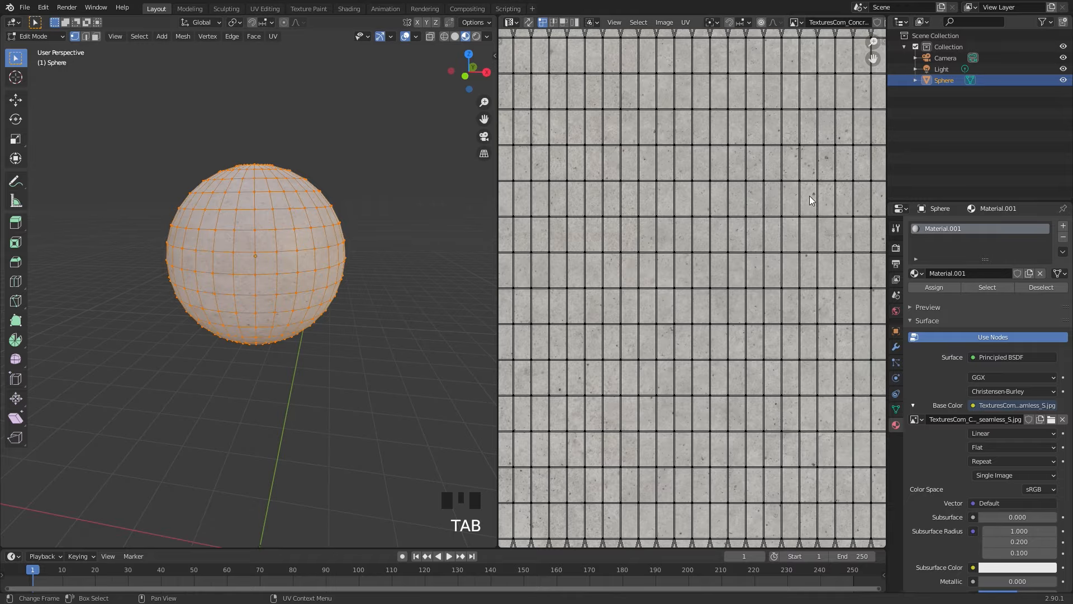
# Step: Scale up all of the sphere's UVs for a finer concrete texture, return to Object Mode and close the UV Editor area
pyautogui.scroll(-4, 794, 235)
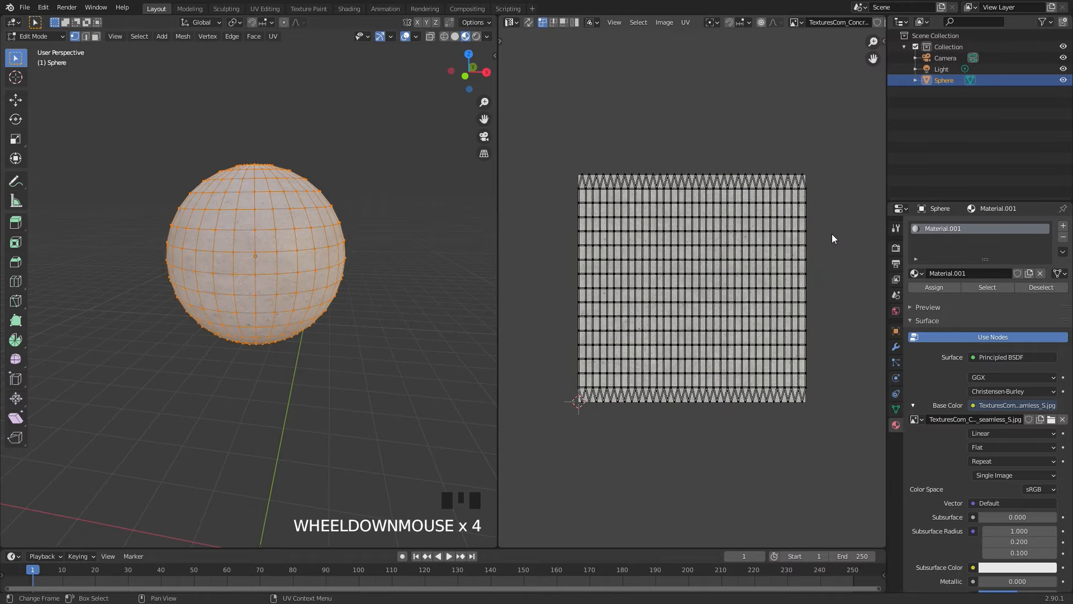
pyautogui.press('a')
pyautogui.press('s')
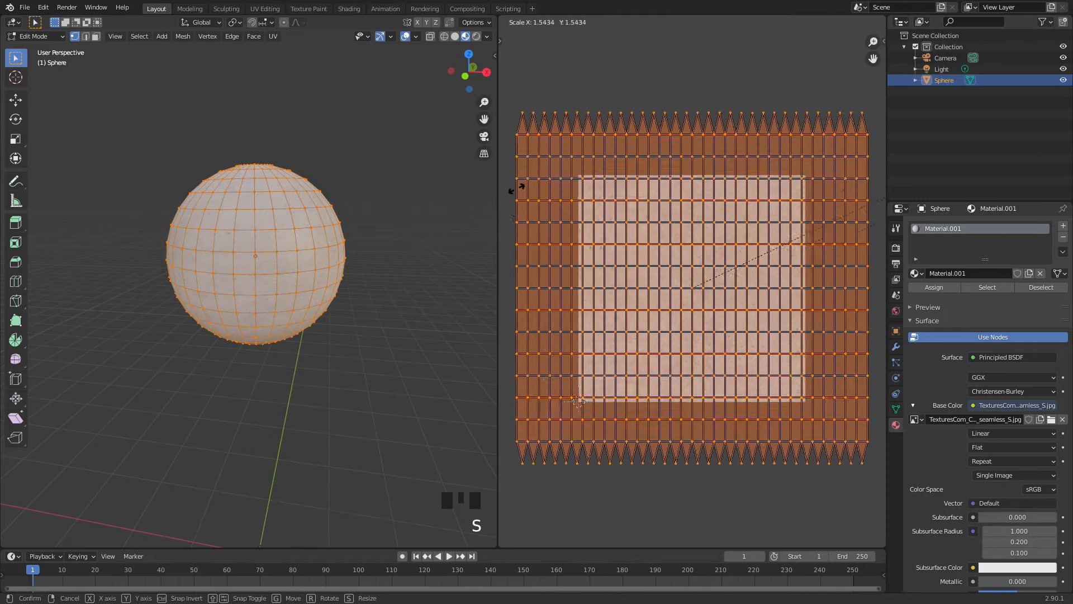
pyautogui.click(566, 175)
pyautogui.press('Tab')
pyautogui.scroll(4, 329, 206)
pyautogui.moveTo(329, 206); pyautogui.dragTo(312, 214, button='middle')
pyautogui.press('Tab')
pyautogui.press('s')
pyautogui.click(739, 193)
pyautogui.press('Tab')
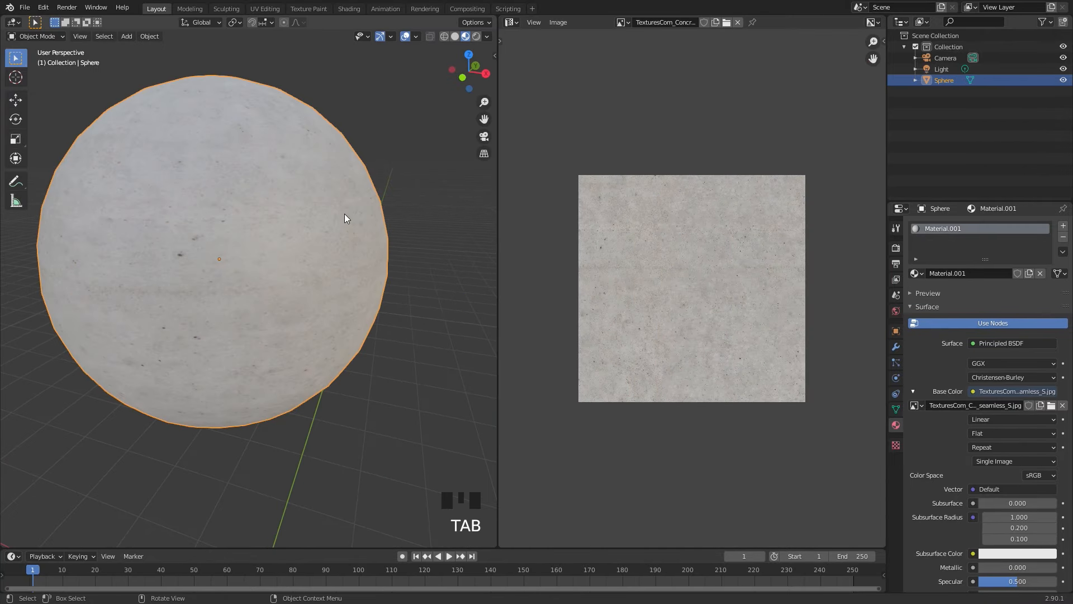
pyautogui.scroll(-2, 345, 218)
pyautogui.moveTo(498, 17); pyautogui.dragTo(528, 20)
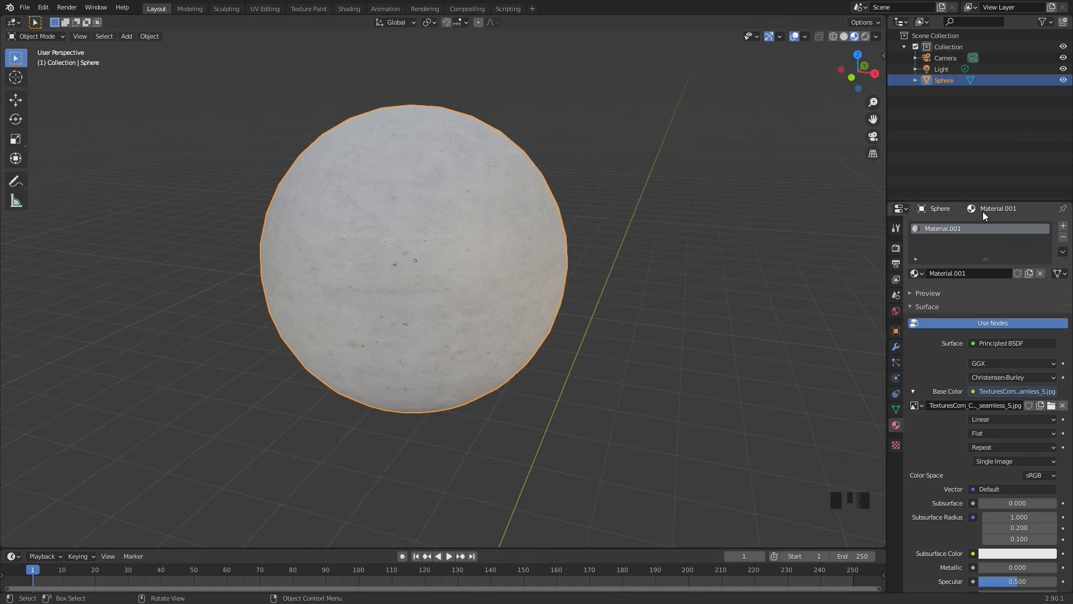
# Step: Add a second material slot to the sphere and fill it with an independent copy of Material.001
pyautogui.click(1063, 227)
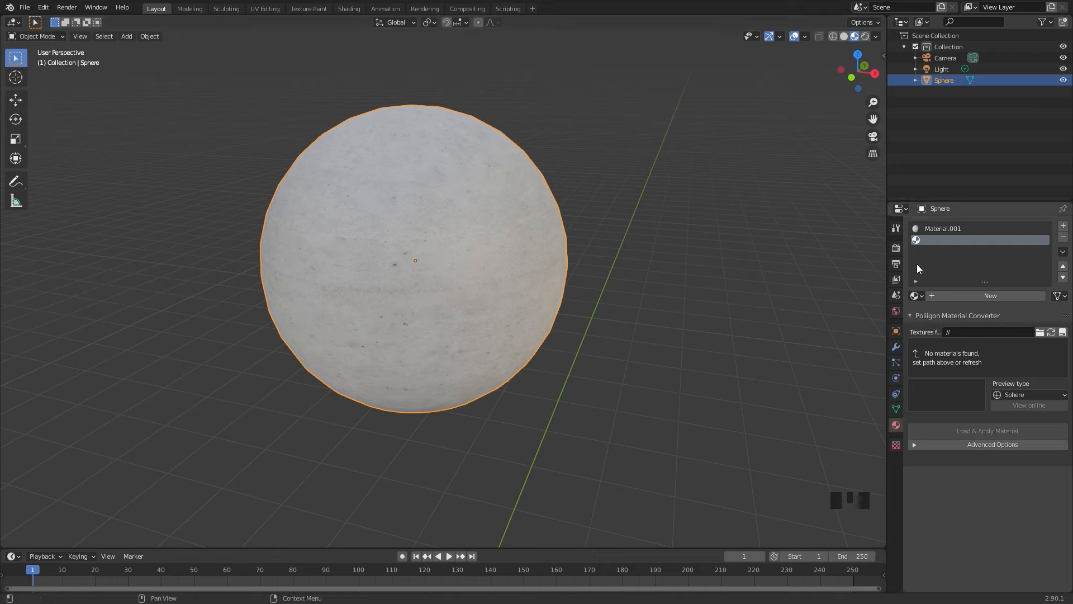
pyautogui.click(917, 295)
pyautogui.click(936, 312)
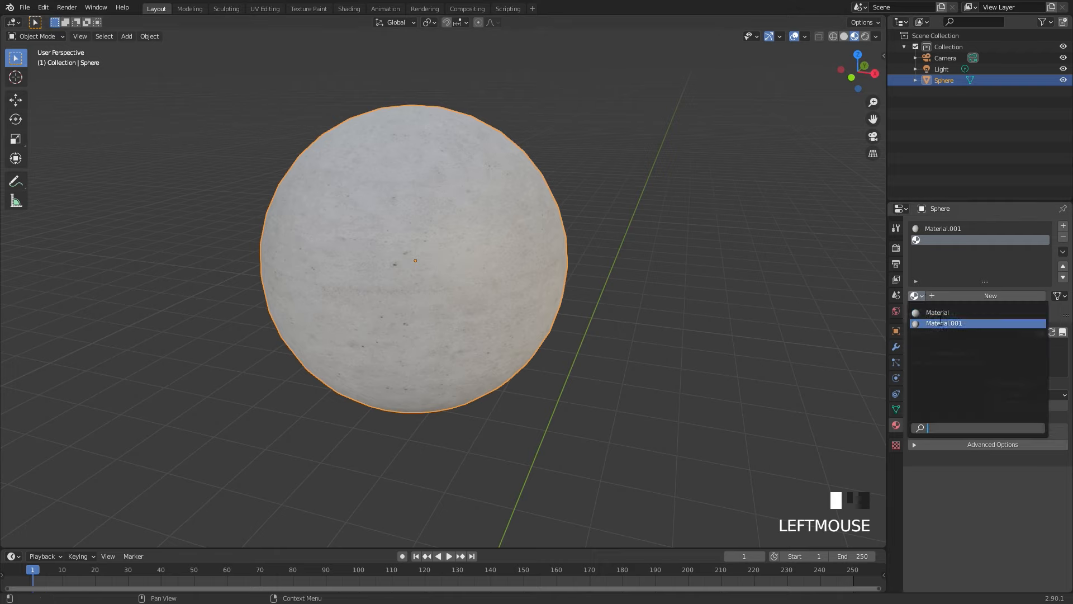
pyautogui.click(1005, 295)
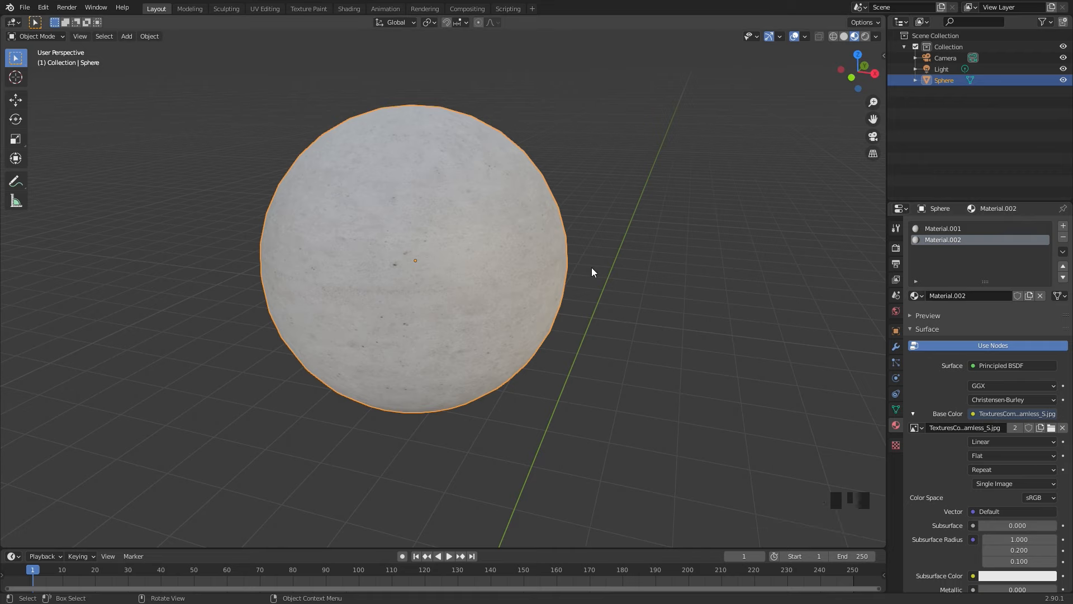
# Step: Look up the Cell Fracture operator and check its add-on entry in the preferences
pyautogui.press('F3')
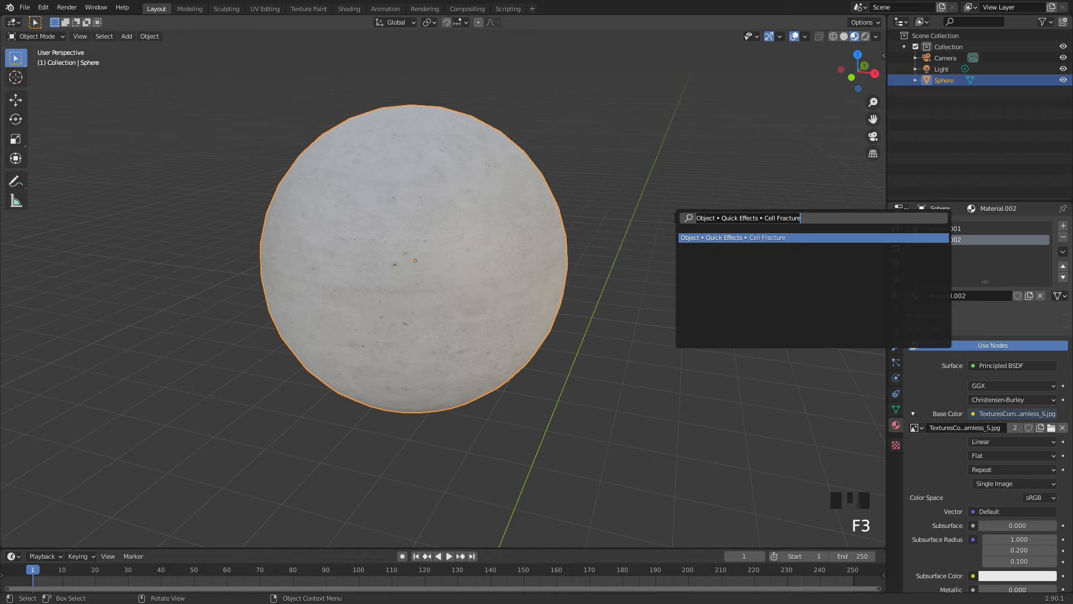
pyautogui.write('cell')
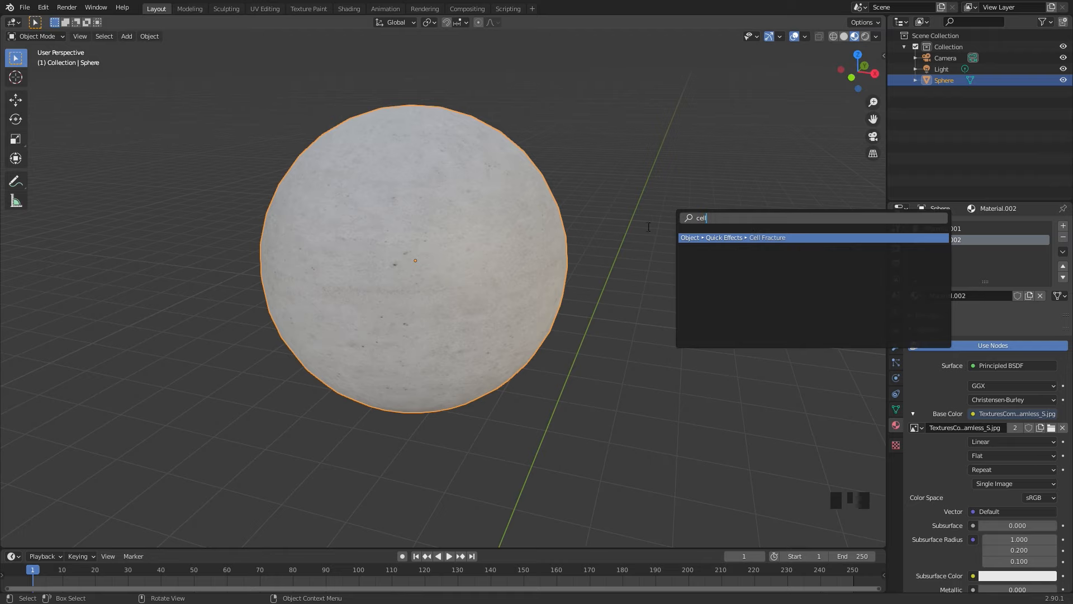
pyautogui.click(42, 11)
pyautogui.click(41, 10)
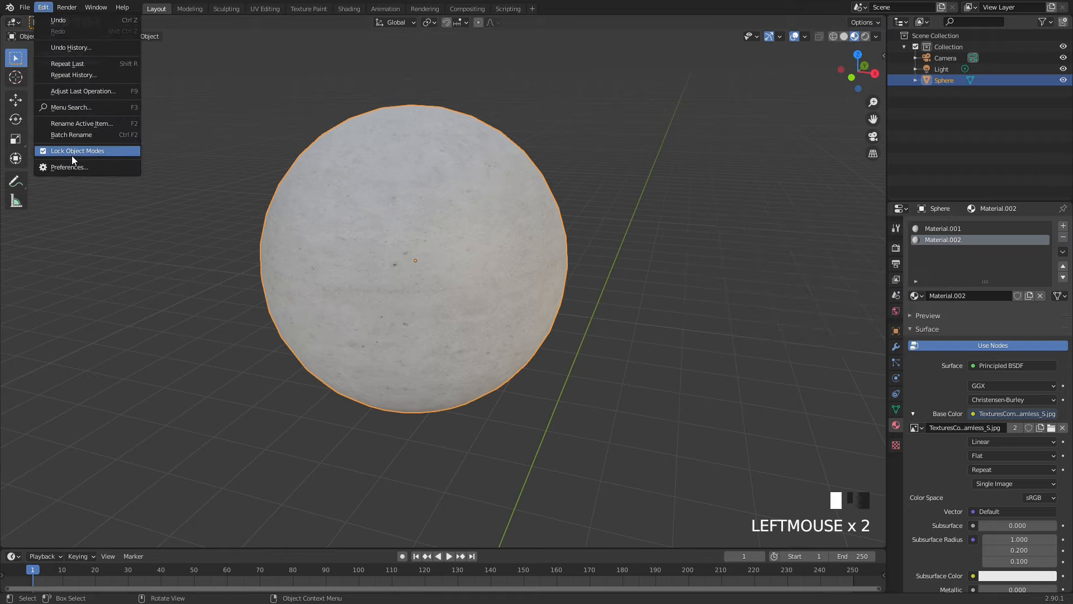
pyautogui.click(68, 164)
pyautogui.click(28, 139)
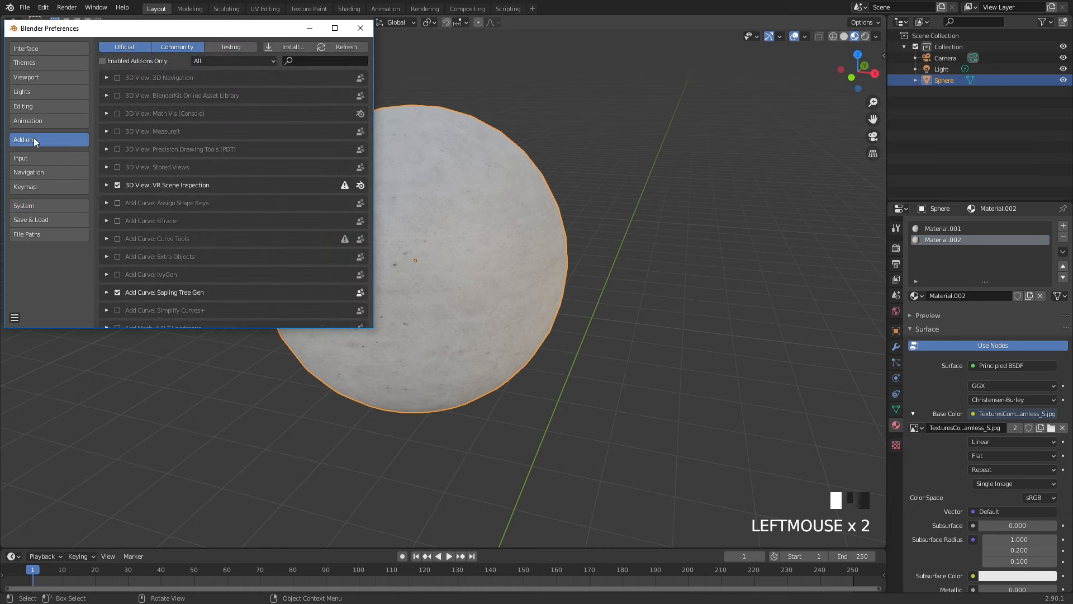
pyautogui.click(316, 61)
pyautogui.write('ce')
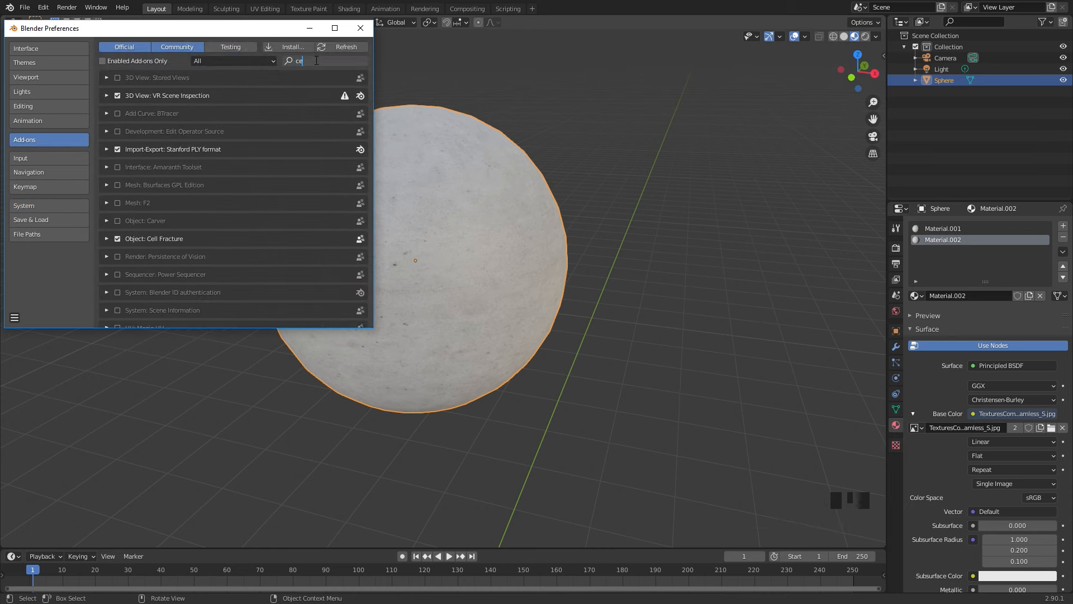
pyautogui.write('k')
# Step: Start Cell Fracture on the sphere with a source limit of 400, noise of 1 and recursion of 2
pyautogui.press('F3')
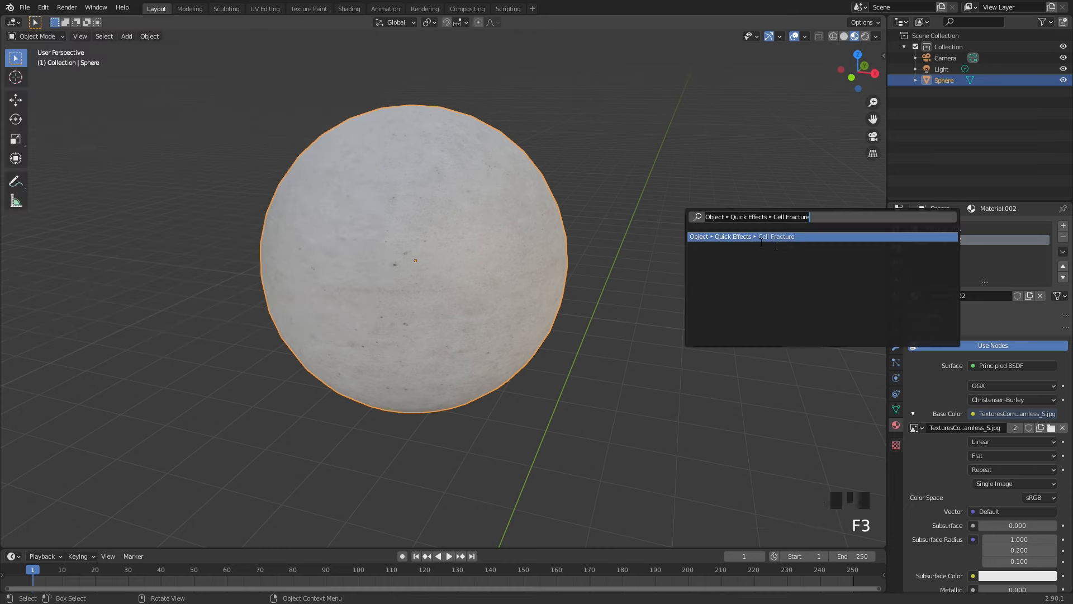
pyautogui.click(776, 236)
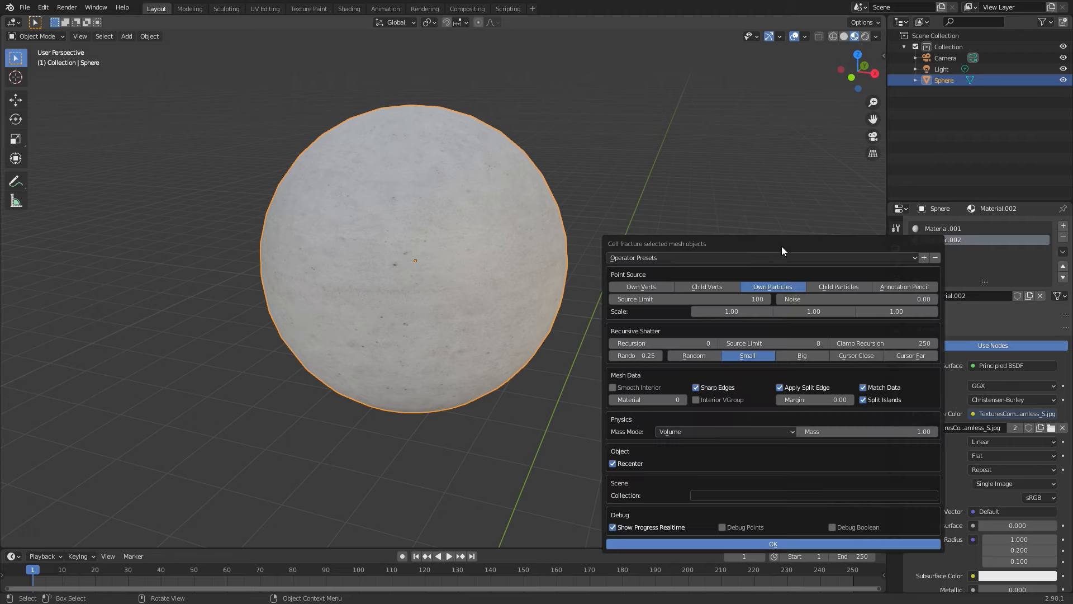
pyautogui.click(662, 216)
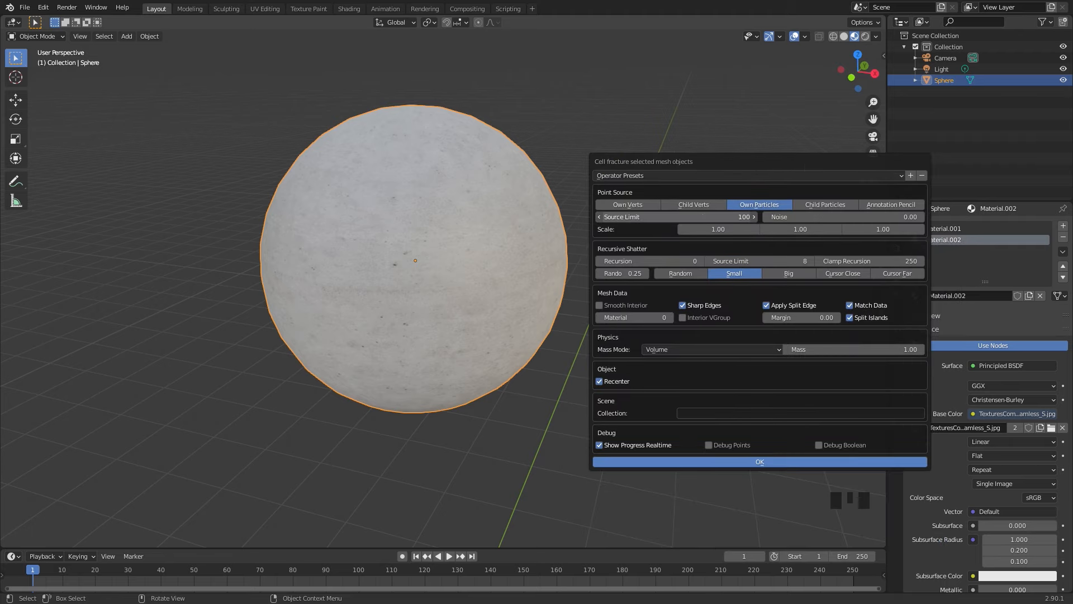
pyautogui.write('400')
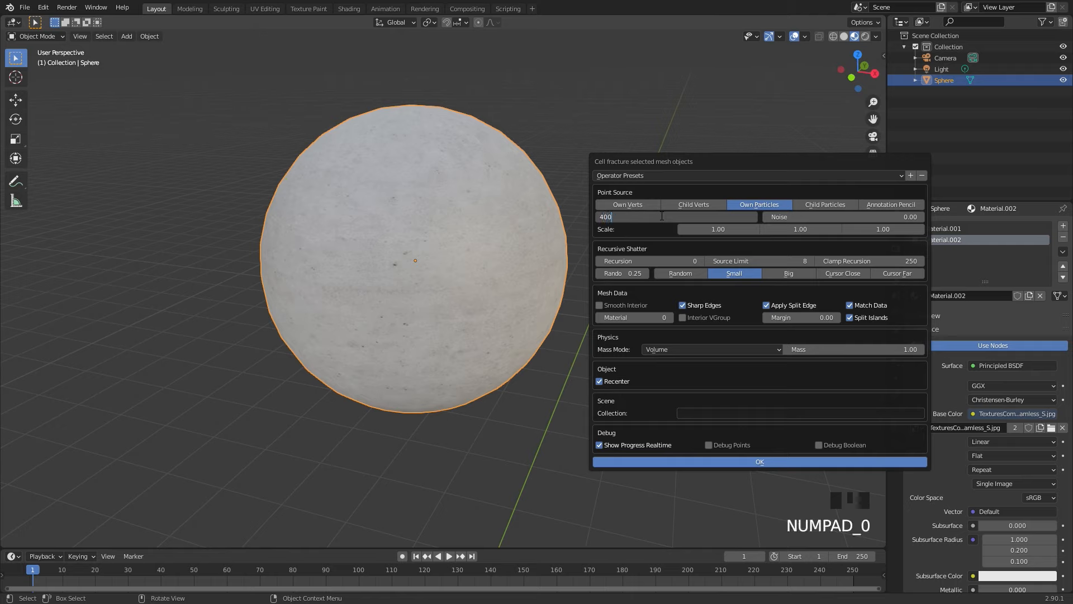
pyautogui.press('Return')
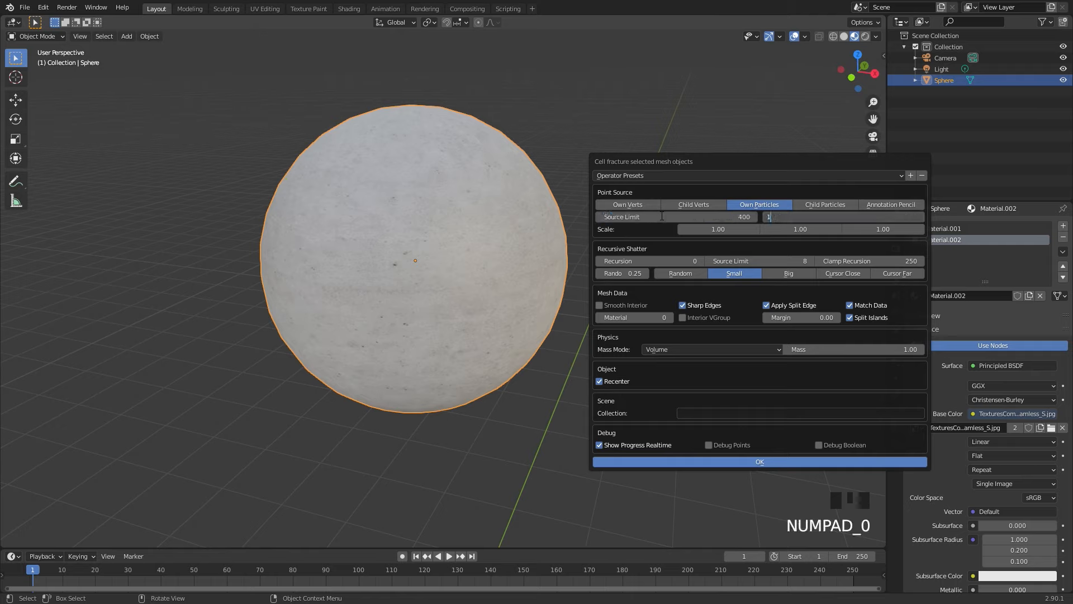
pyautogui.doubleClick(700, 260)
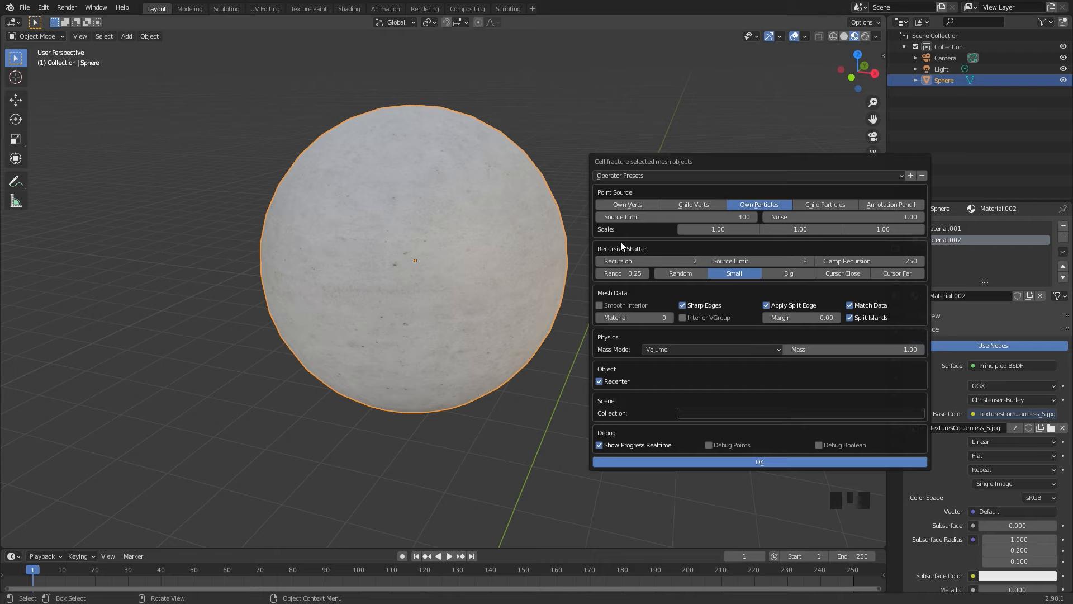
# Step: Set the Cell Fracture material index to 1 for the inner faces and run the fracture
pyautogui.click(669, 317)
pyautogui.moveTo(816, 165); pyautogui.dragTo(739, 152)
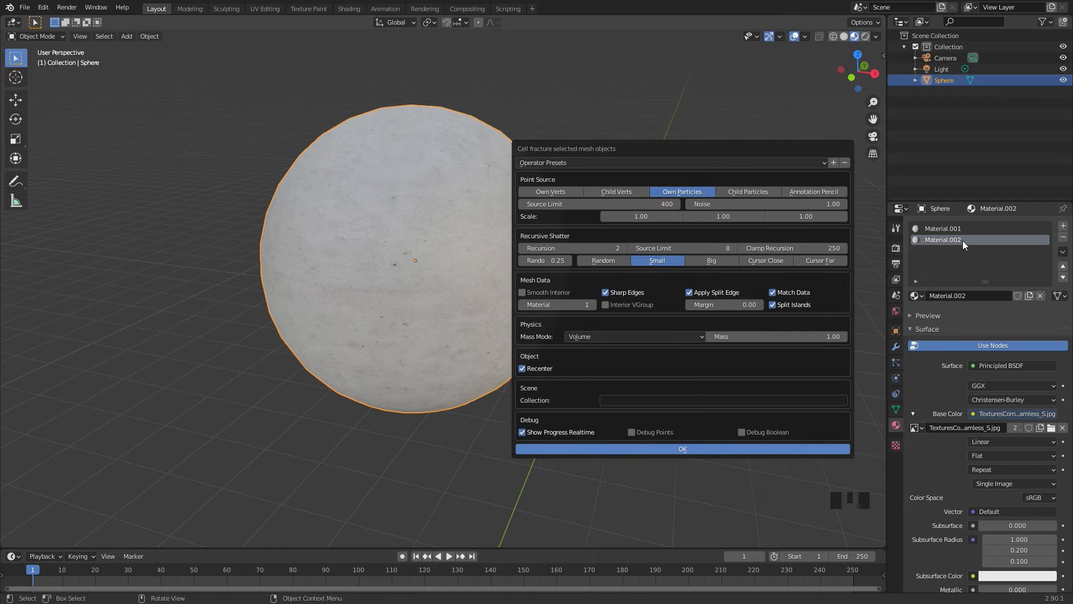
pyautogui.click(687, 447)
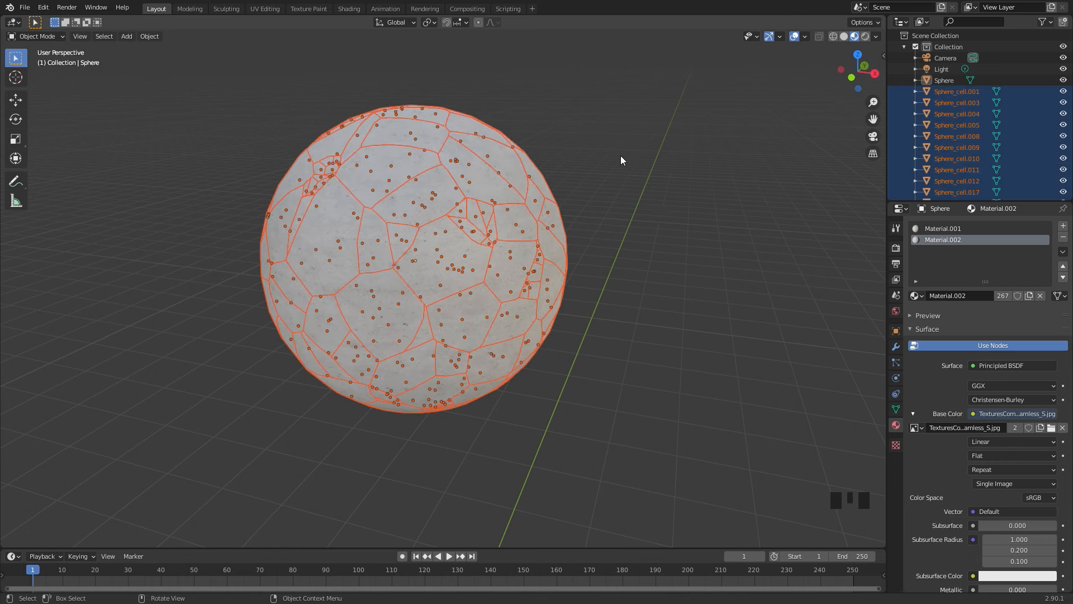
# Step: Move all the selected fracture pieces into a new collection named Collection 2
pyautogui.press('m')
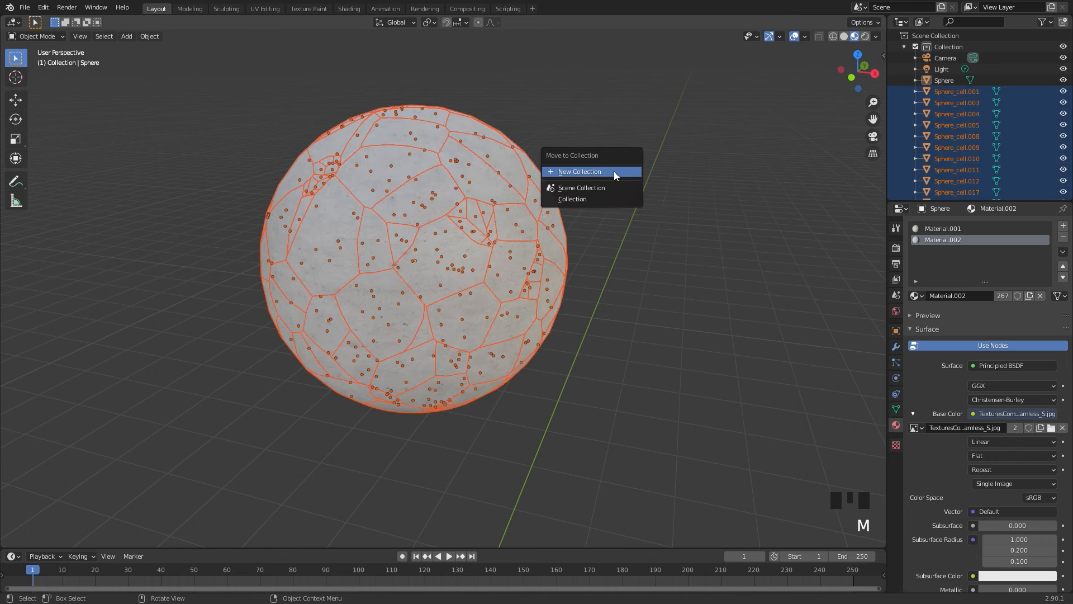
pyautogui.click(573, 172)
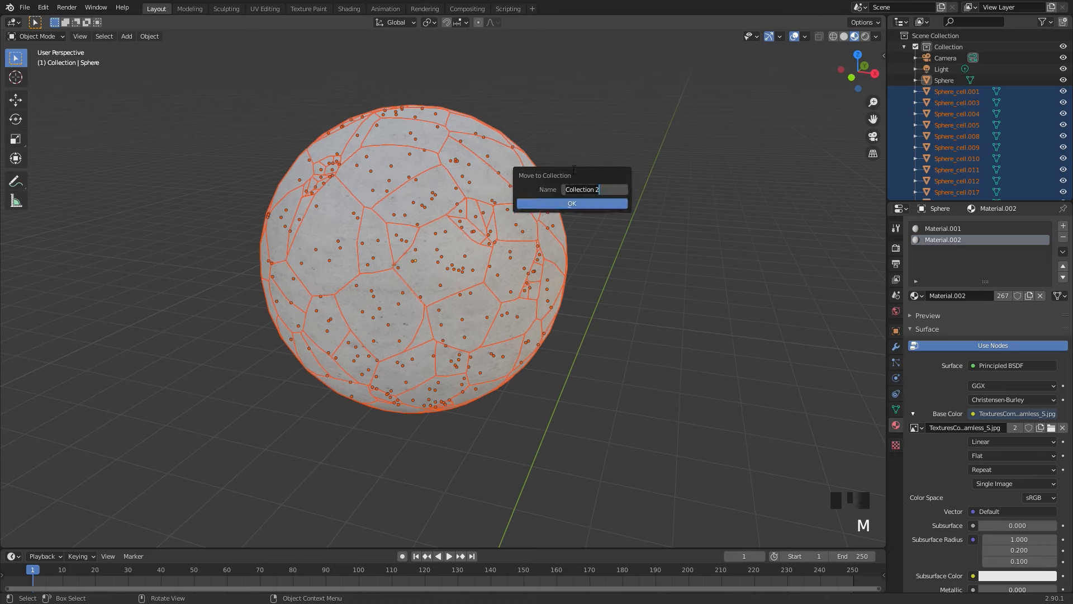
pyautogui.click(567, 204)
# Step: Compare the intact sphere with the pieces, leaving only Collection 2 shown, and try moving one surface piece out of the fractured sphere
pyautogui.press('1')
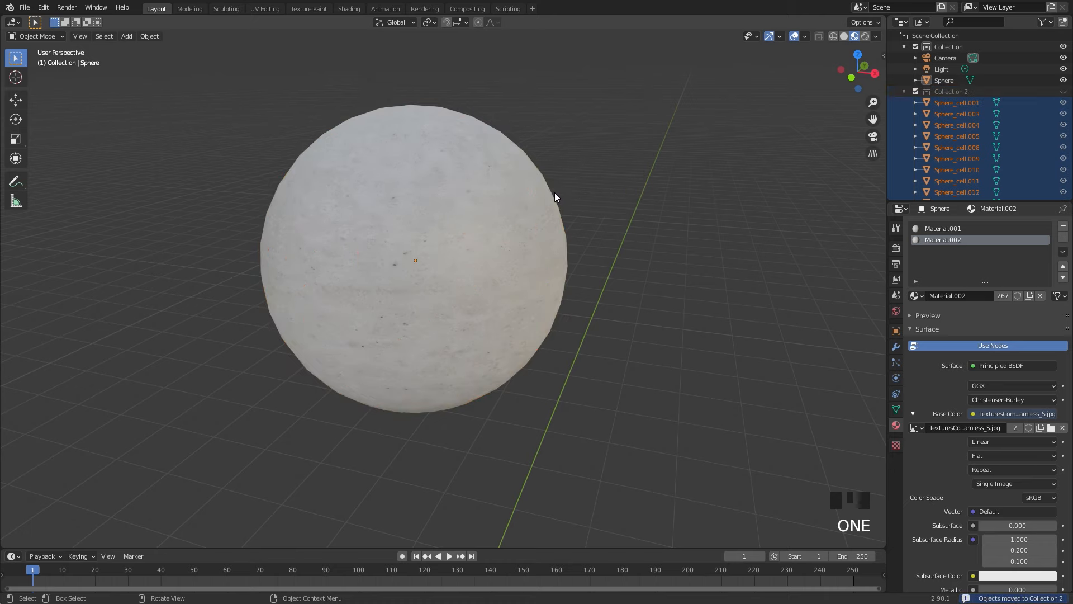
pyautogui.click(393, 140)
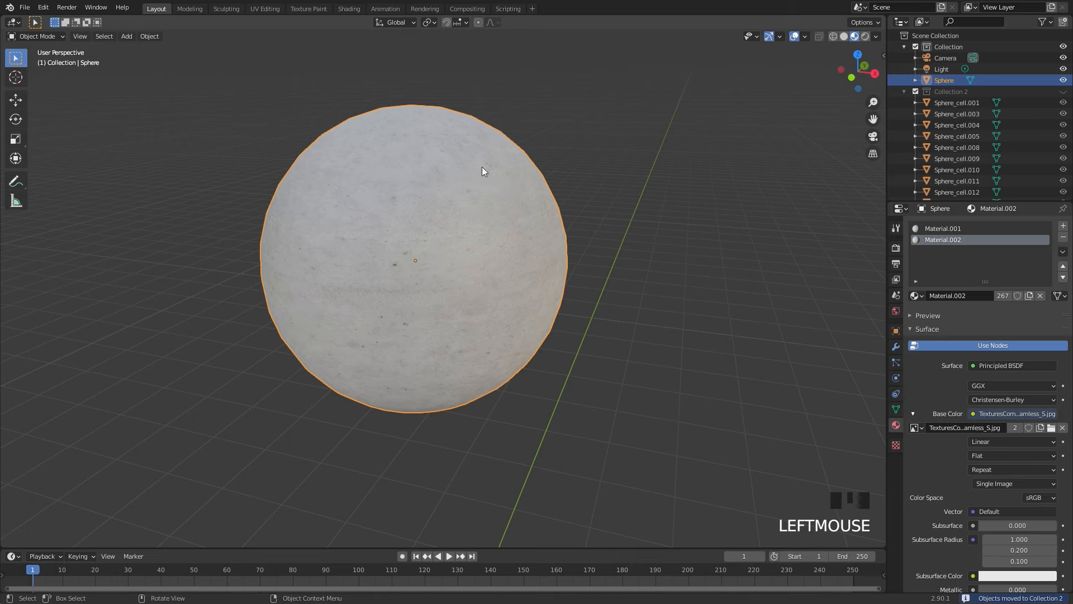
pyautogui.press('2')
pyautogui.click(421, 204)
pyautogui.press('g')
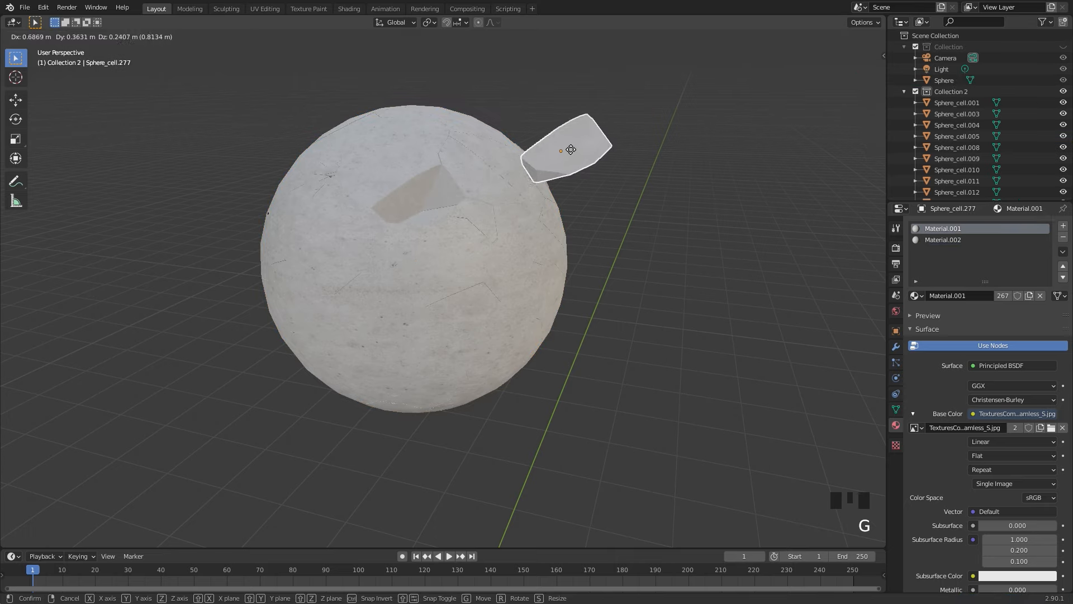
pyautogui.rightClick(615, 114)
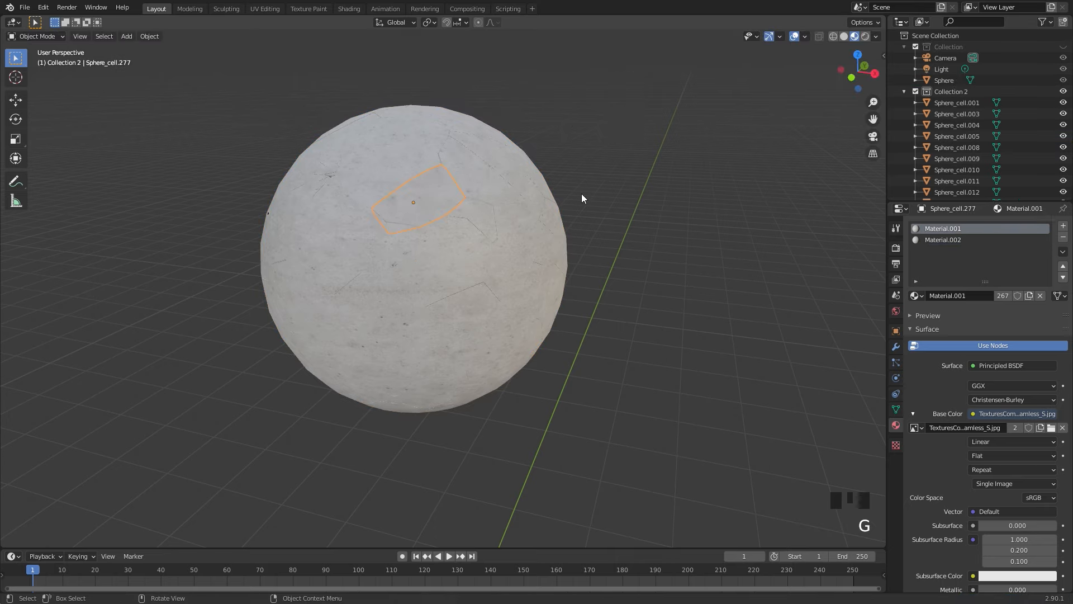
# Step: Select all fracture pieces in wireframe shading and set the transform pivot point to Individual Origins
pyautogui.press('z')
pyautogui.click(412, 196)
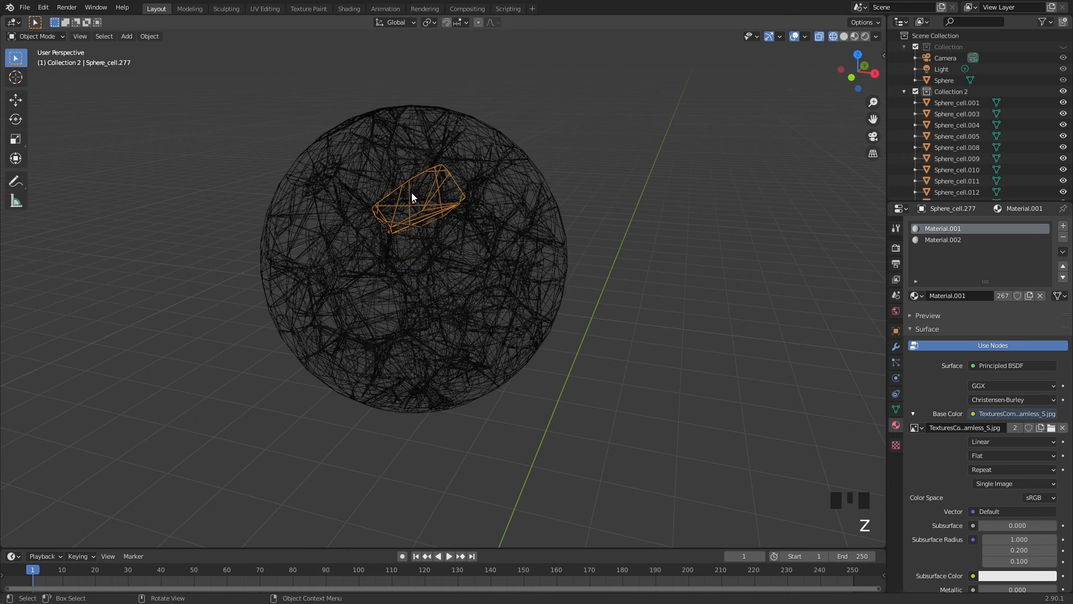
pyautogui.press('b')
pyautogui.moveTo(171, 68); pyautogui.dragTo(645, 460)
pyautogui.click(429, 22)
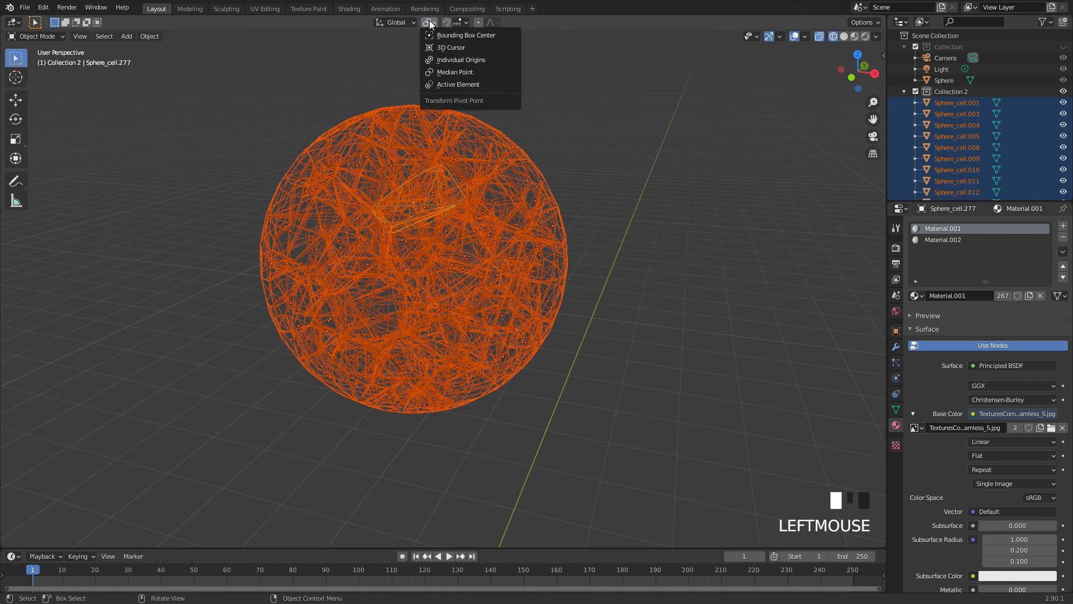
pyautogui.click(458, 59)
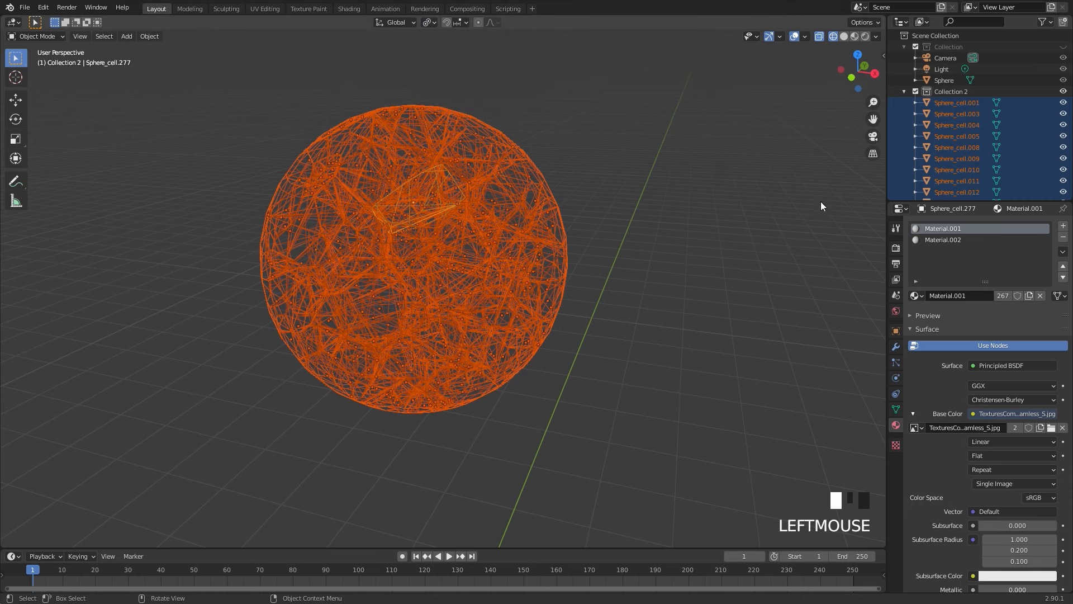
# Step: Switch to Solid shading and scale the selected pieces down slightly to open narrow gaps between them
pyautogui.press('z')
pyautogui.press('s')
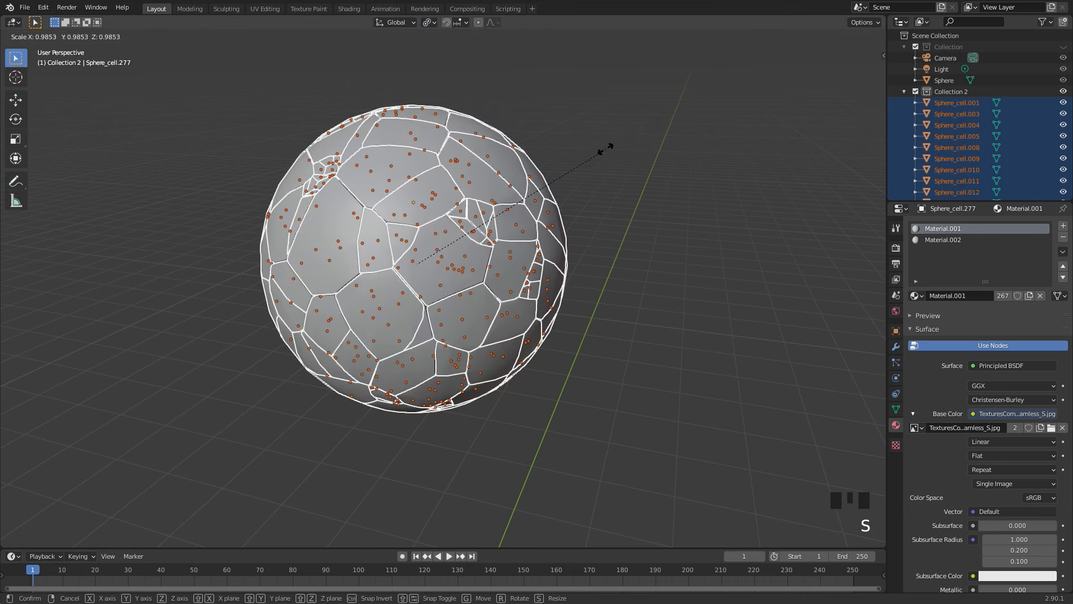
pyautogui.click(501, 207)
pyautogui.moveTo(500, 204); pyautogui.dragTo(535, 194, button='middle')
pyautogui.scroll(2, 554, 189)
pyautogui.scroll(-2, 509, 185)
# Step: Switch to Material Preview shading and show only Collection 2 with the overlays hidden
pyautogui.press('1')
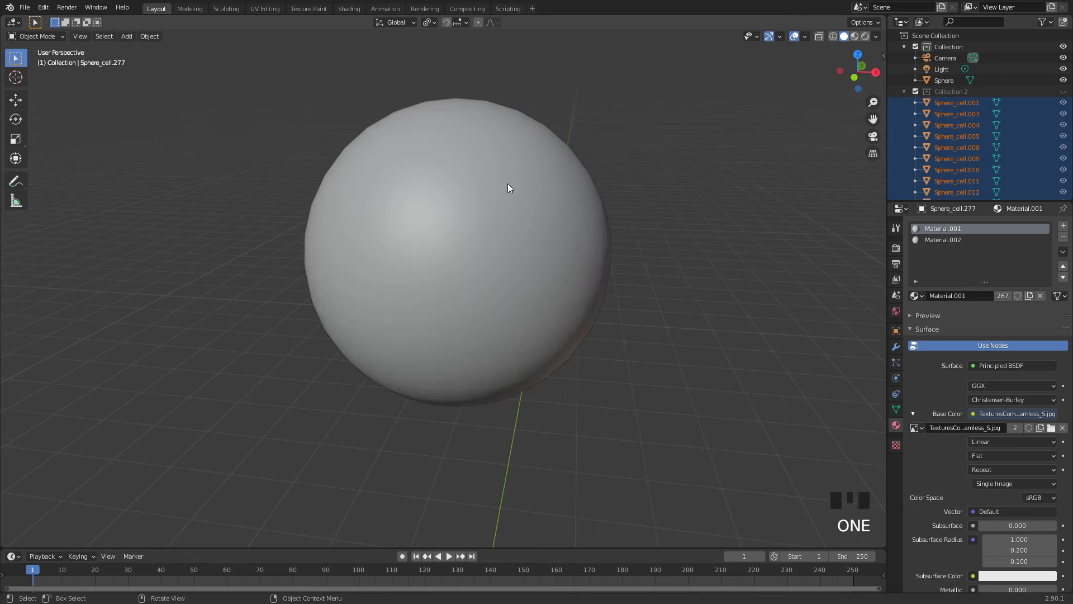
pyautogui.press('z')
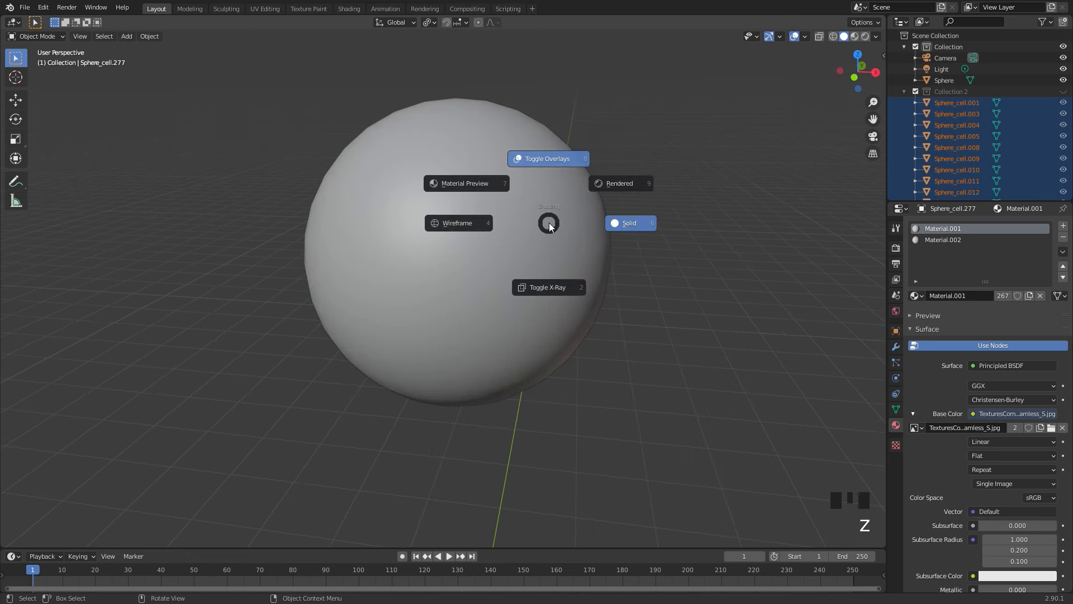
pyautogui.click(452, 166)
pyautogui.moveTo(558, 186); pyautogui.dragTo(537, 190, button='middle')
pyautogui.press('2')
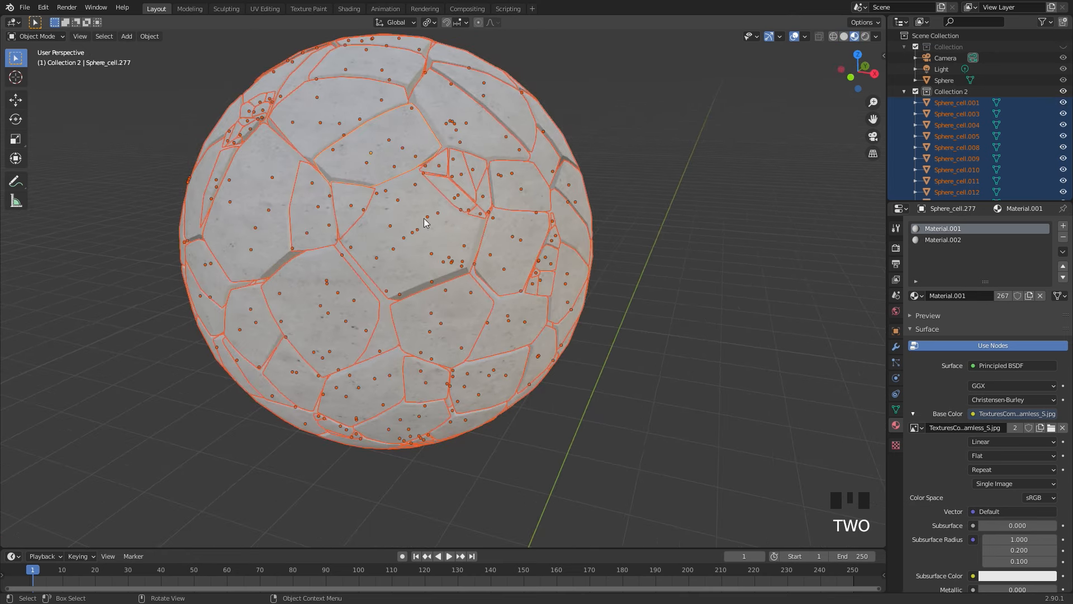
pyautogui.hotkey('shift', 'alt', 'z')
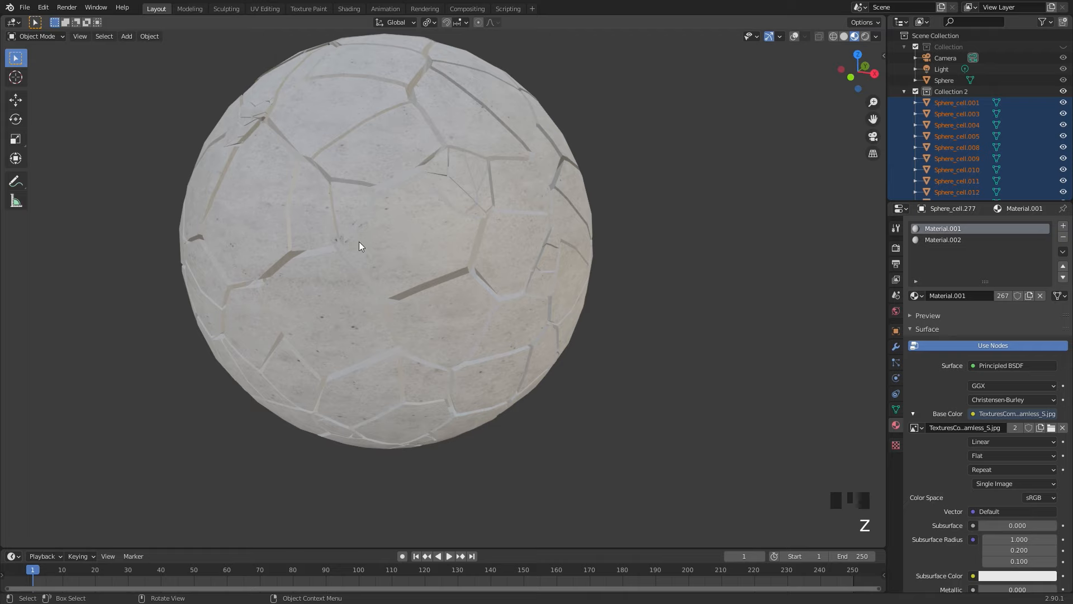
# Step: Compare the intact sphere with the cracked pieces by alternating between the two collections
pyautogui.press('1')
pyautogui.press('2')
pyautogui.press('1')
pyautogui.press('2')
pyautogui.press('1')
pyautogui.press('2')
pyautogui.press('1')
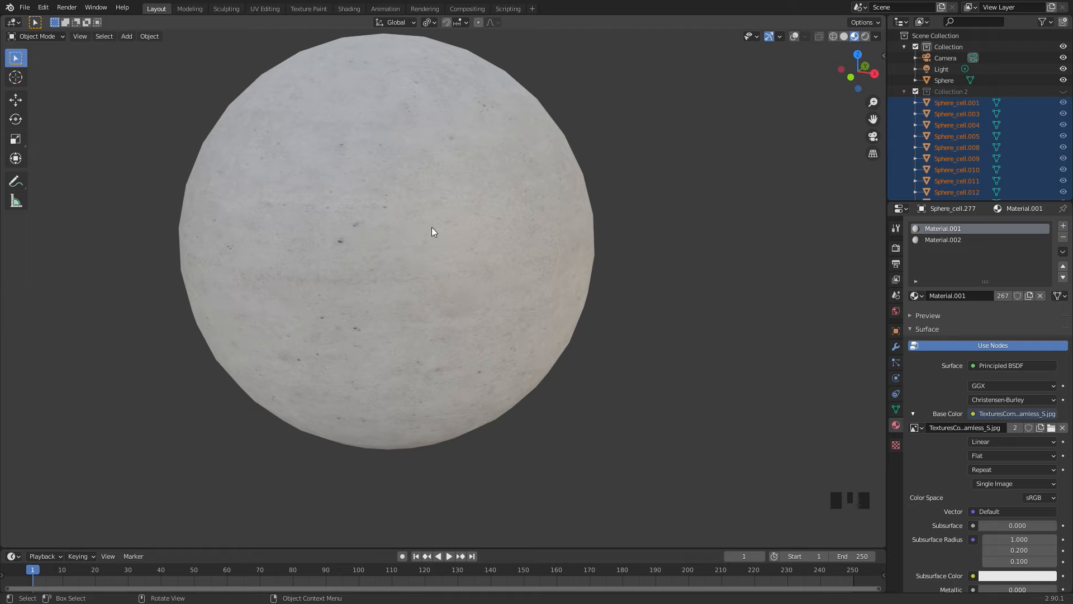
pyautogui.press('2')
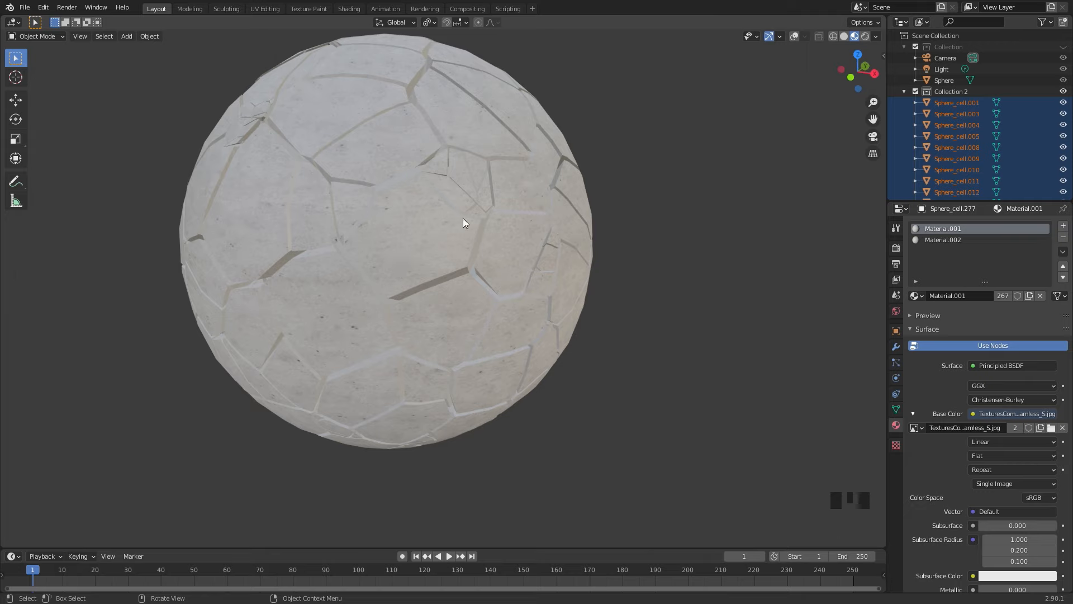
pyautogui.press('1')
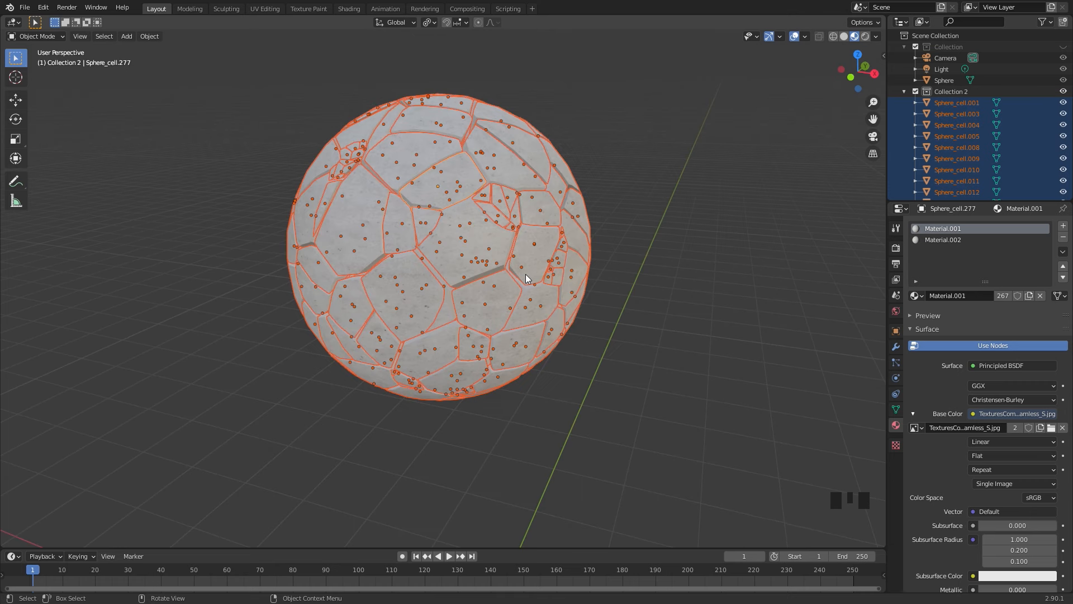
# Step: Make one piece near the middle of the sphere active, add a Rigid Body to it and set its friction to 0.9
pyautogui.click(897, 379)
pyautogui.keyDown('shift'); pyautogui.click(463, 232); pyautogui.keyUp('shift')
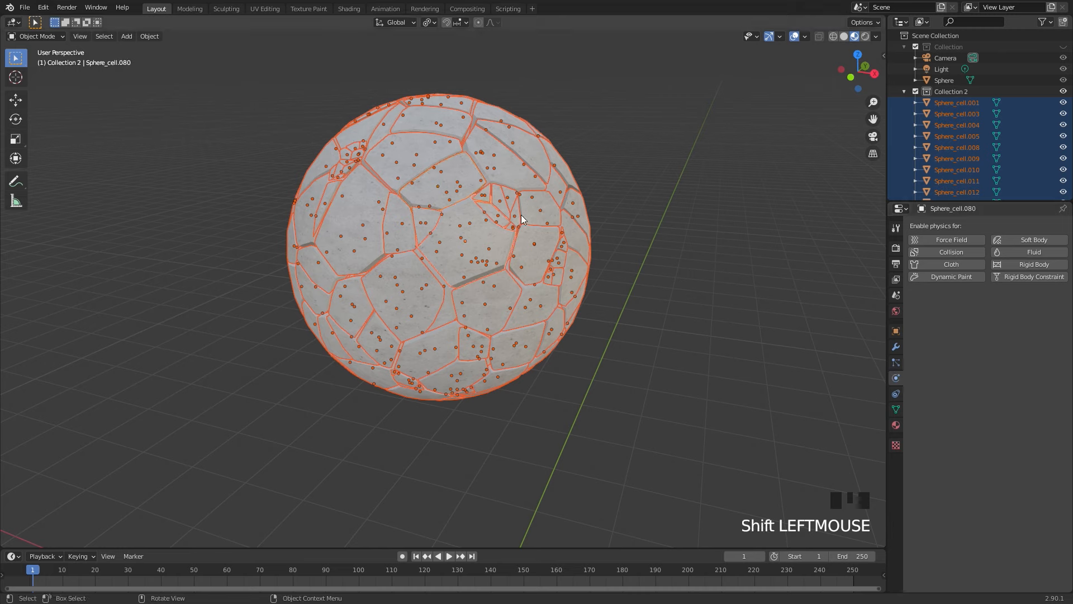
pyautogui.click(1029, 264)
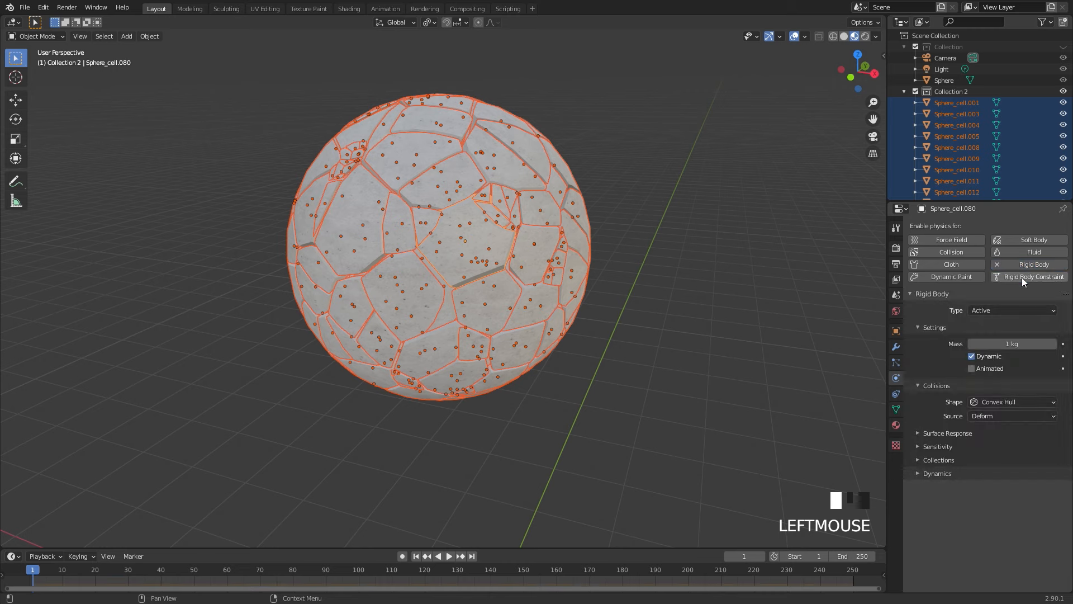
pyautogui.click(934, 433)
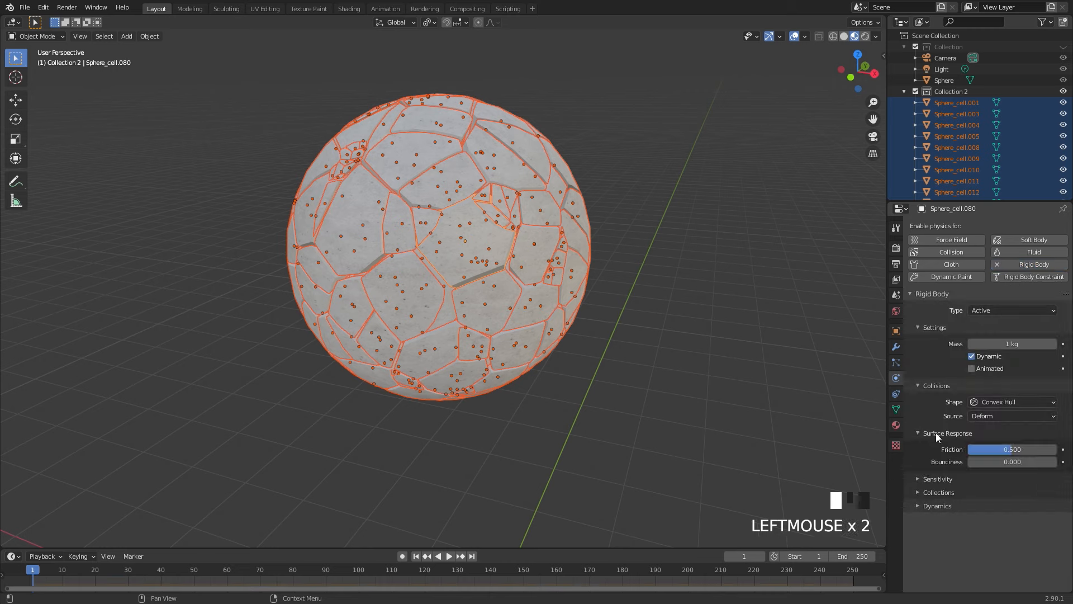
pyautogui.moveTo(974, 449); pyautogui.dragTo(1009, 449)
# Step: Enable a rigid body collision margin of 0.001 m and assign the active piece to the second collision collection only
pyautogui.click(939, 479)
pyautogui.click(971, 496)
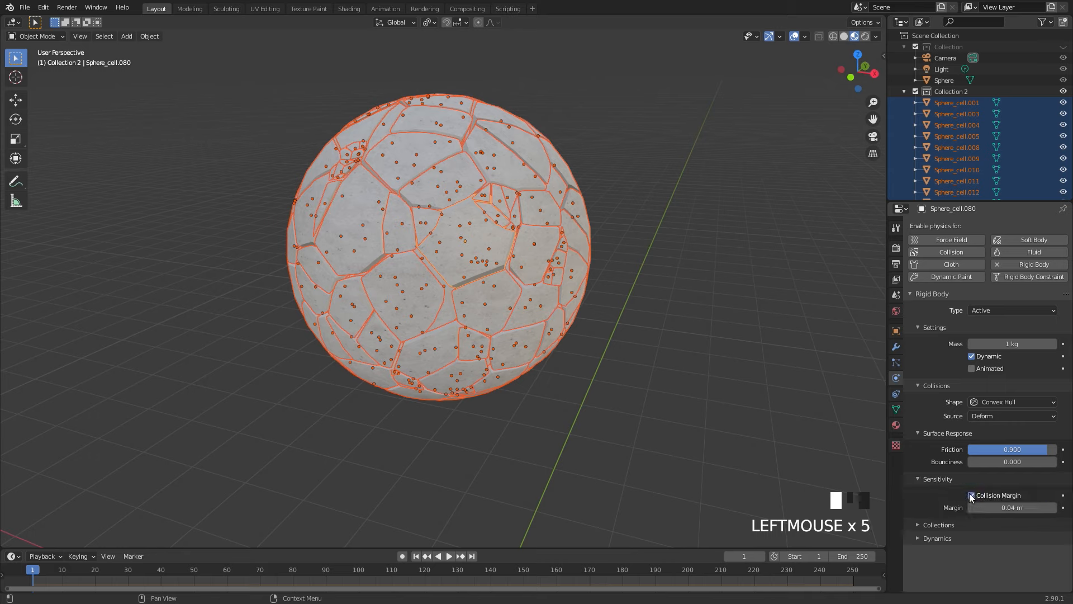
pyautogui.click(1011, 508)
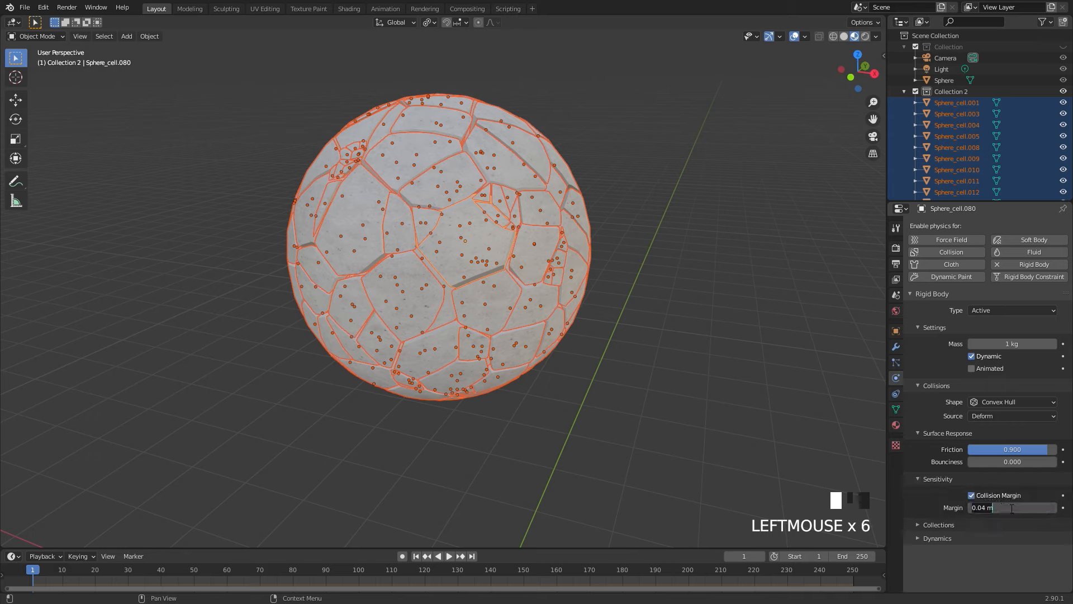
pyautogui.write('.001')
pyautogui.press('Return')
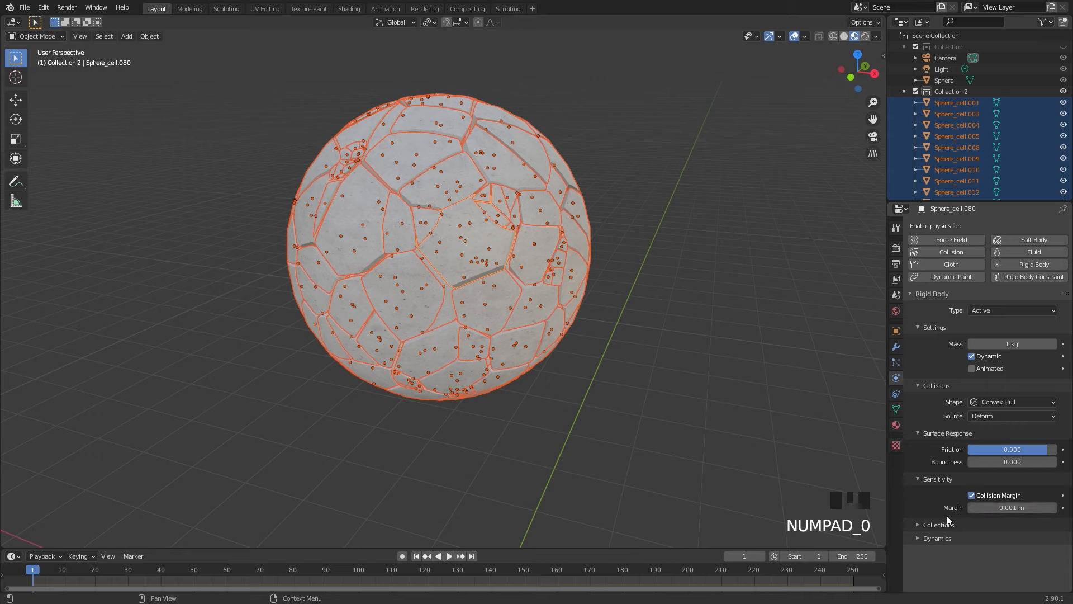
pyautogui.click(931, 525)
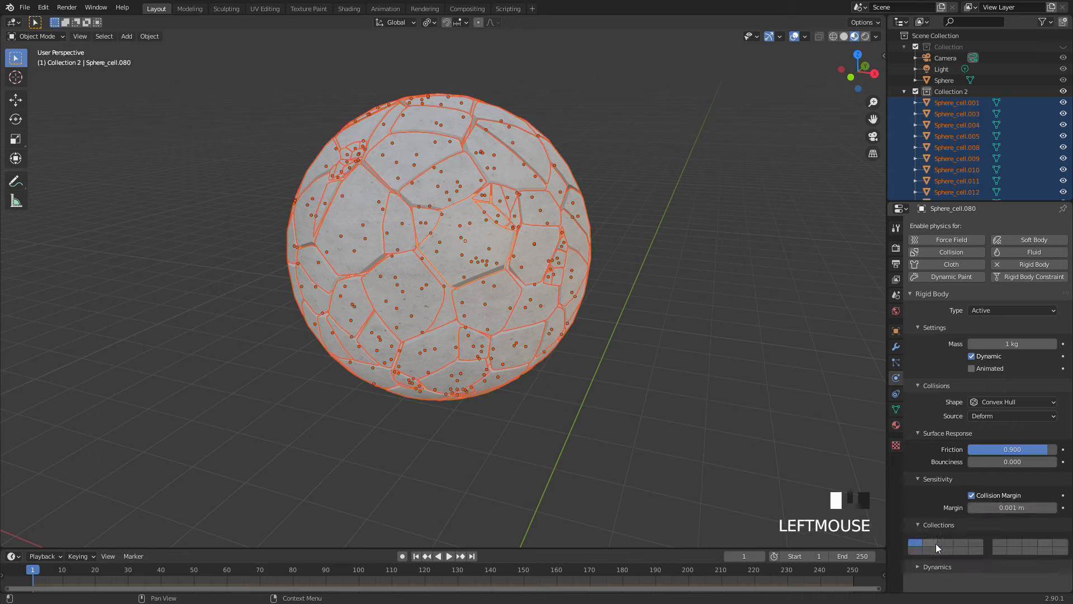
pyautogui.click(929, 544)
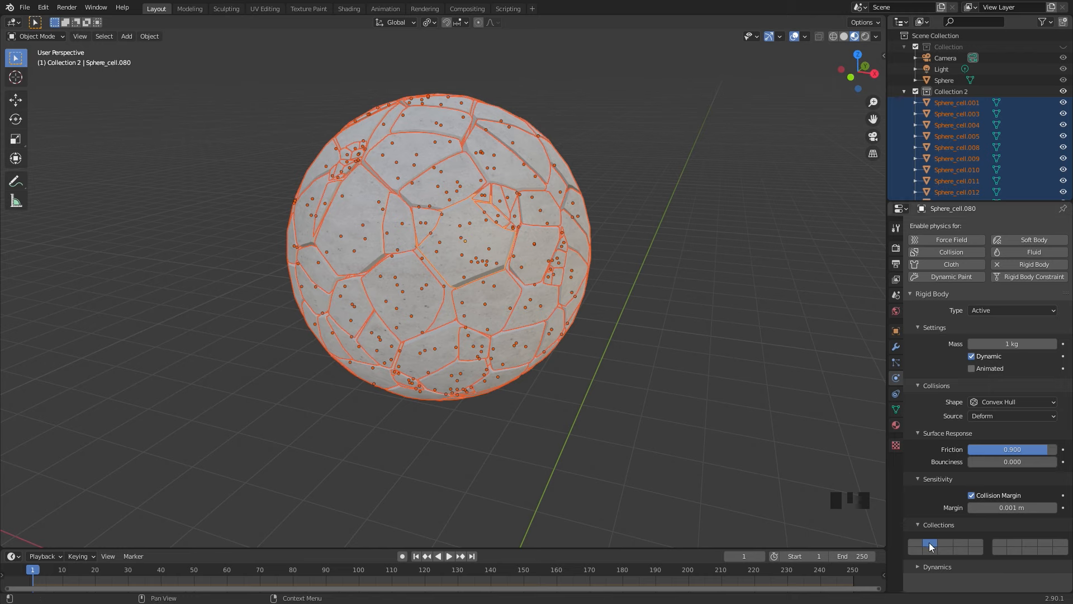
# Step: Copy the active piece's rigid body settings to all selected pieces and check them on several individual pieces
pyautogui.click(149, 36)
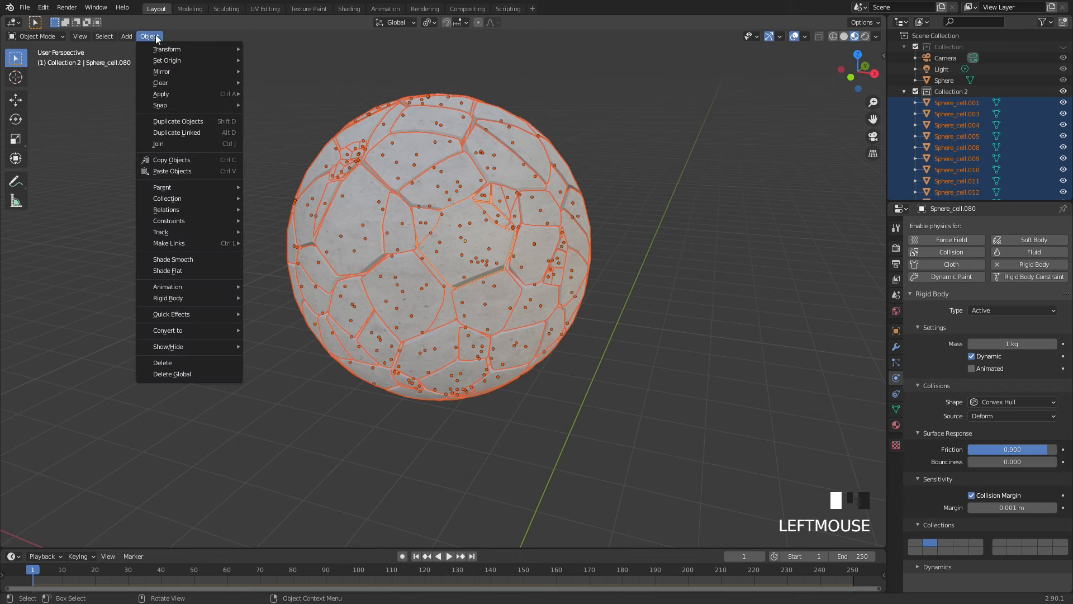
pyautogui.moveTo(192, 298)
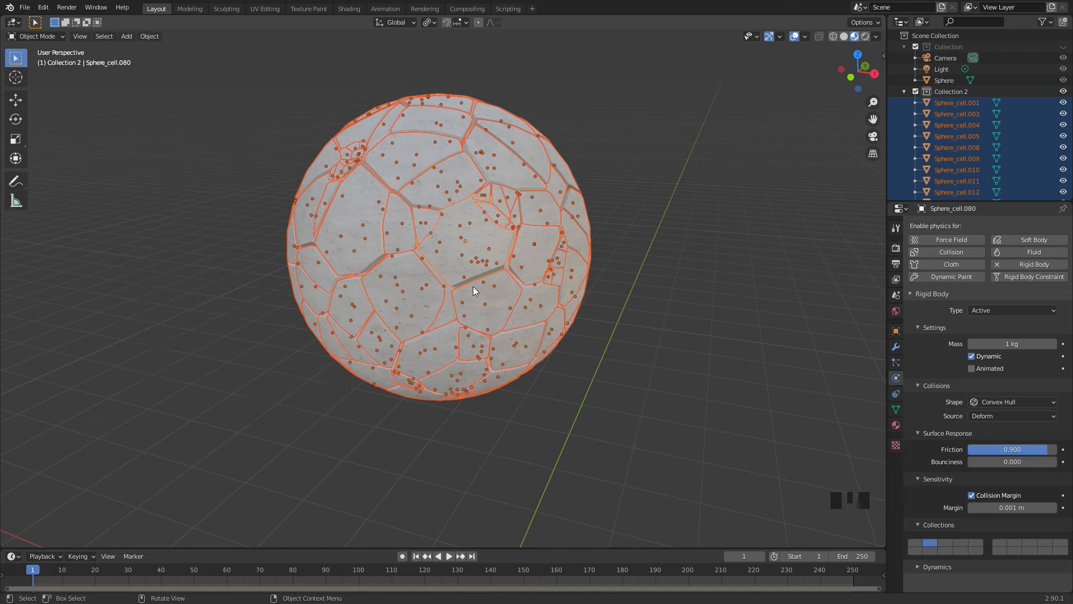
pyautogui.click(383, 212)
pyautogui.click(492, 197)
pyautogui.click(517, 263)
pyautogui.click(456, 337)
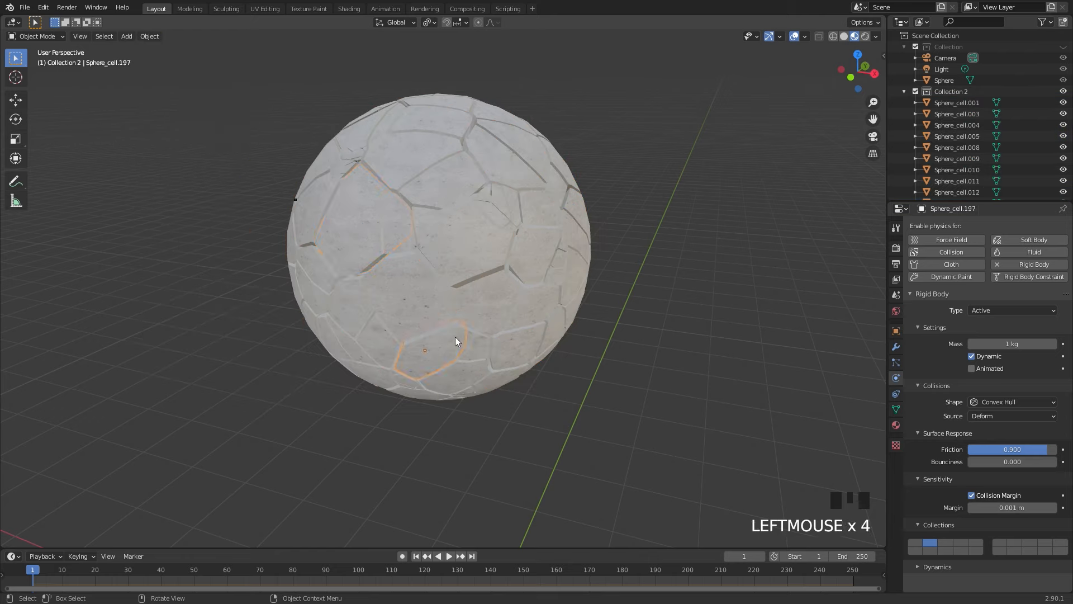
# Step: Show only the first collection and add an active Rigid Body to the intact sphere
pyautogui.press('1')
pyautogui.press('1')
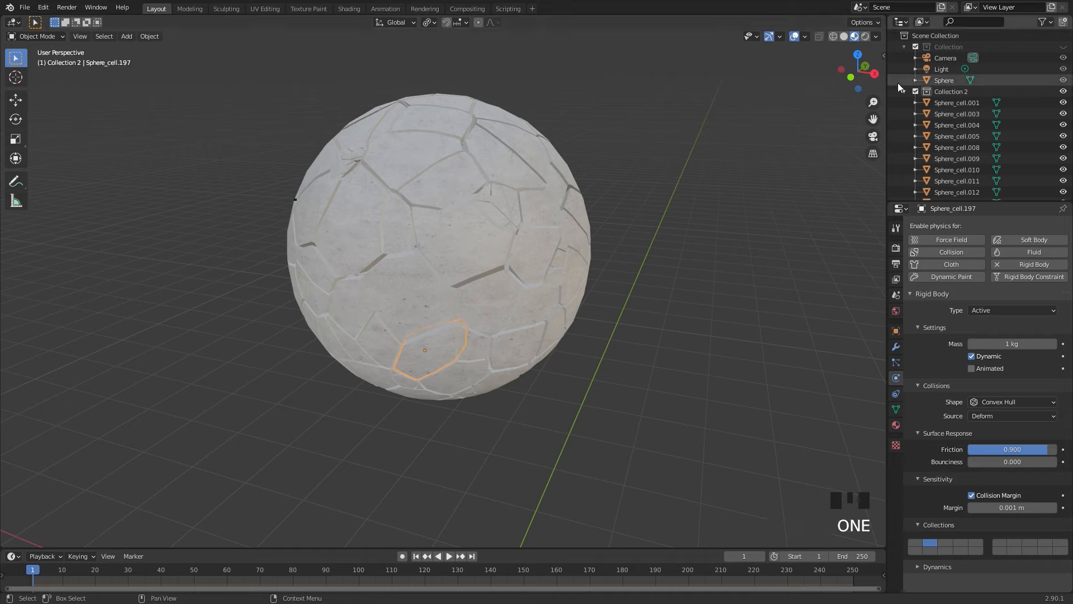
pyautogui.click(479, 199)
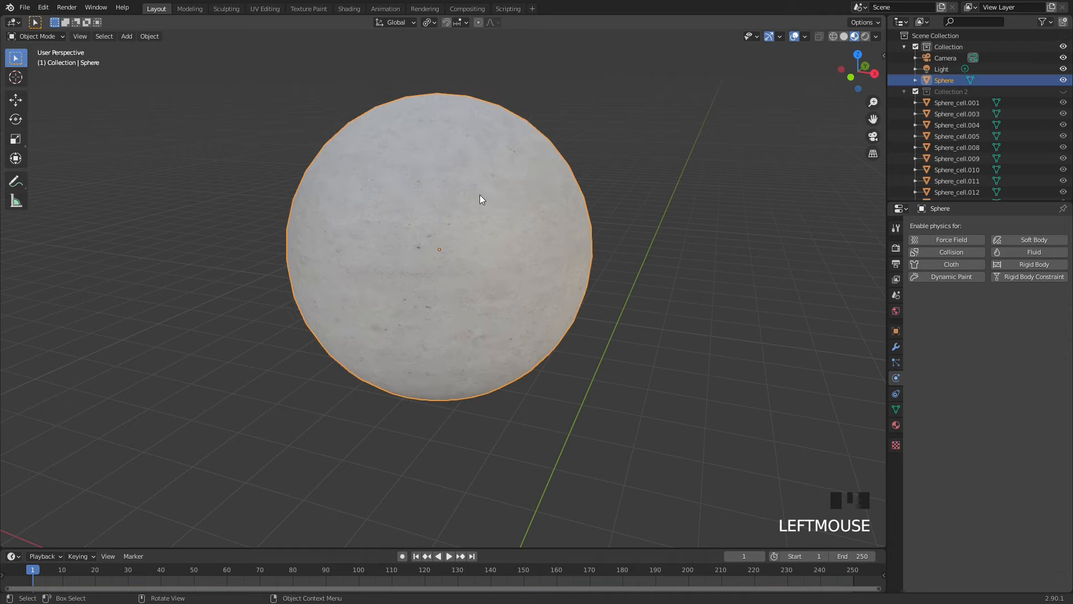
pyautogui.click(1033, 264)
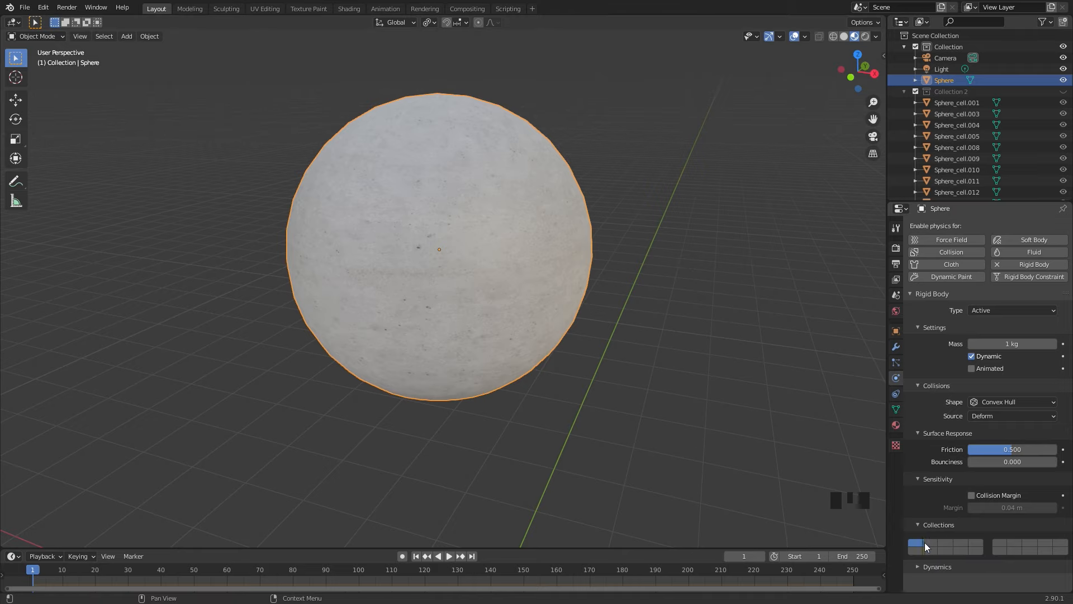
# Step: Add a plane beneath the sphere and scale it up into a large floor
pyautogui.scroll(-4, 499, 315)
pyautogui.keyDown('shift'); pyautogui.moveTo(499, 315); pyautogui.dragTo(520, 195, button='middle'); pyautogui.keyUp('shift')
pyautogui.hotkey('shift', 'a')
pyautogui.moveTo(499, 243)
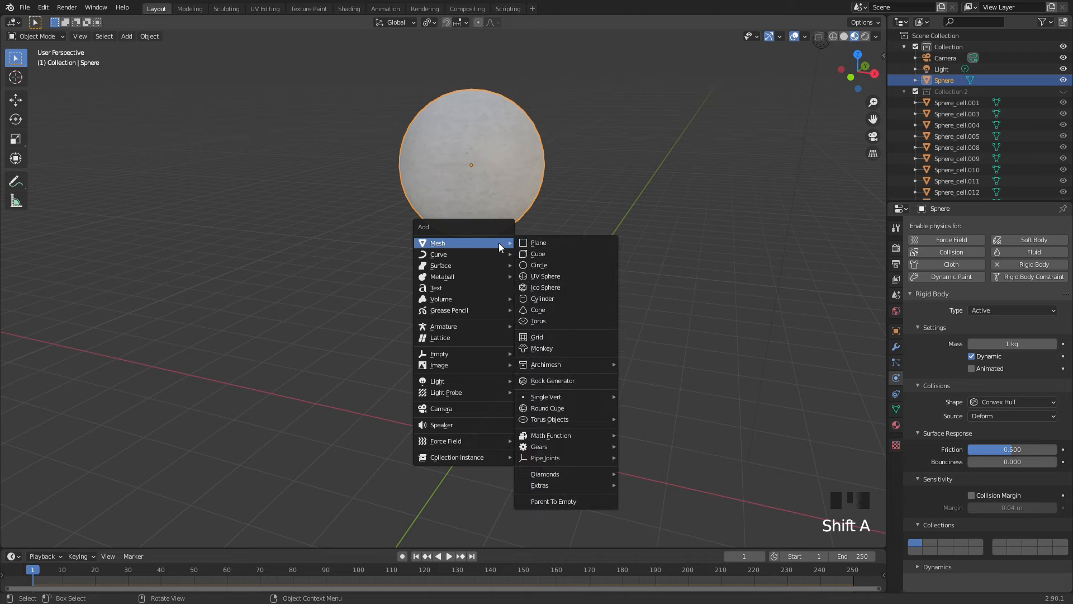
pyautogui.click(537, 242)
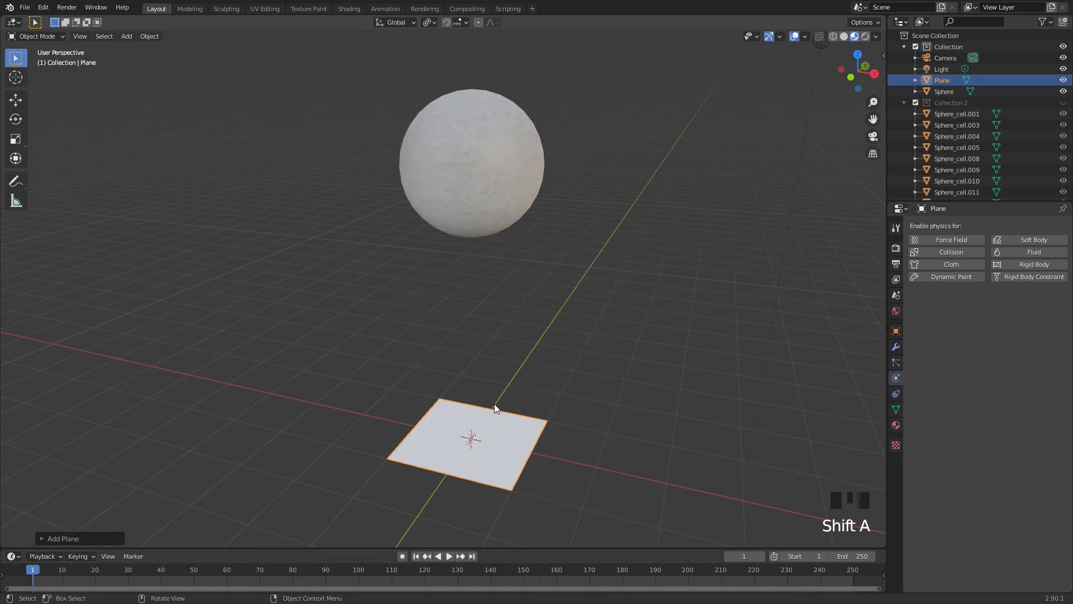
pyautogui.press('s')
pyautogui.click(22, 266)
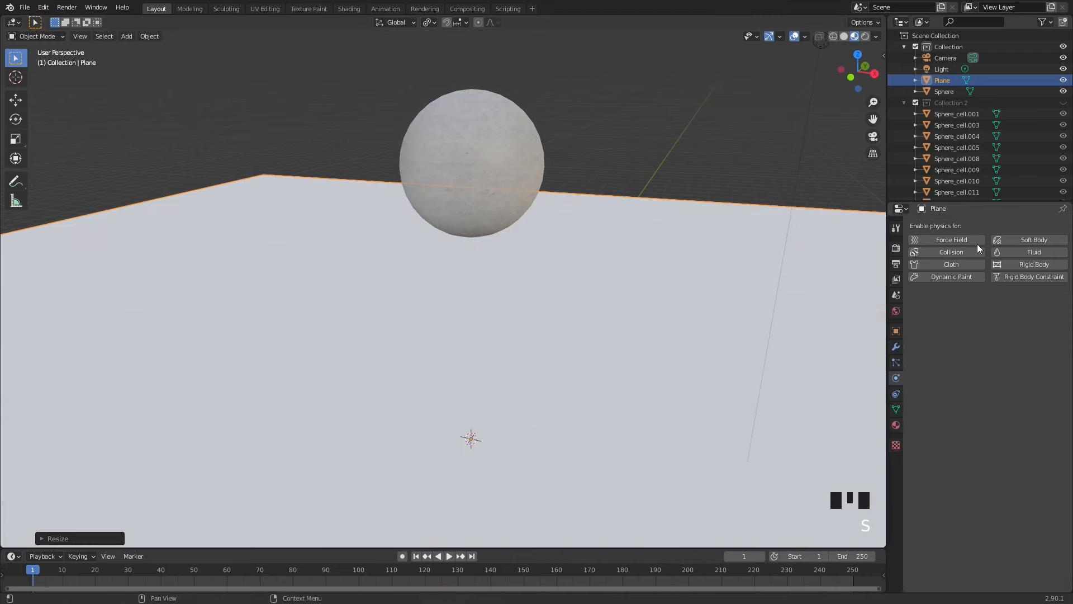
# Step: Give the floor plane a passive rigid body and assign it to both the first and second collision collections
pyautogui.click(1031, 264)
pyautogui.click(1002, 309)
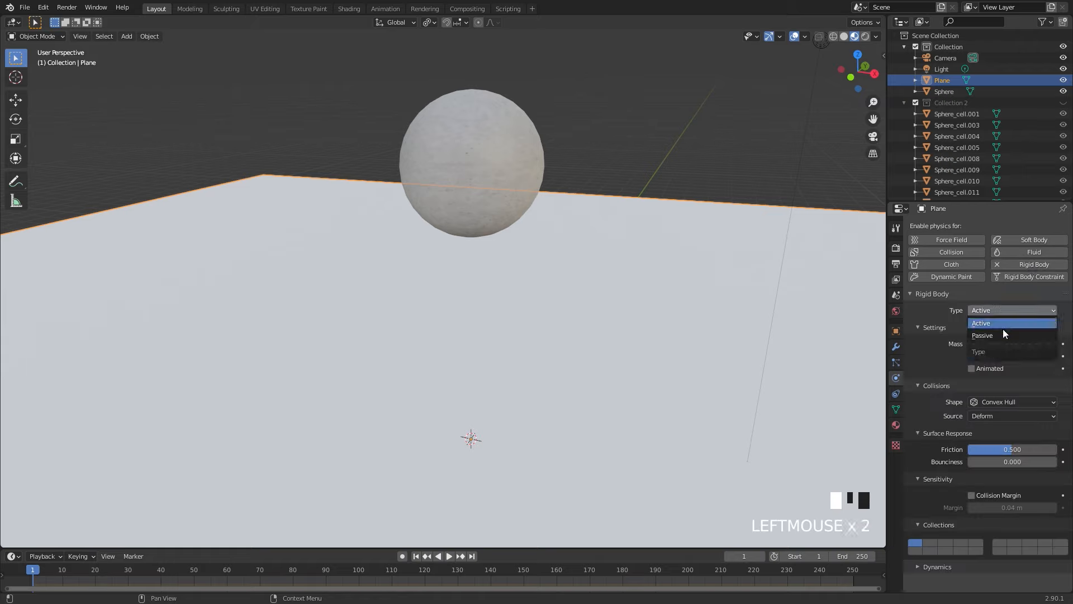
pyautogui.click(984, 335)
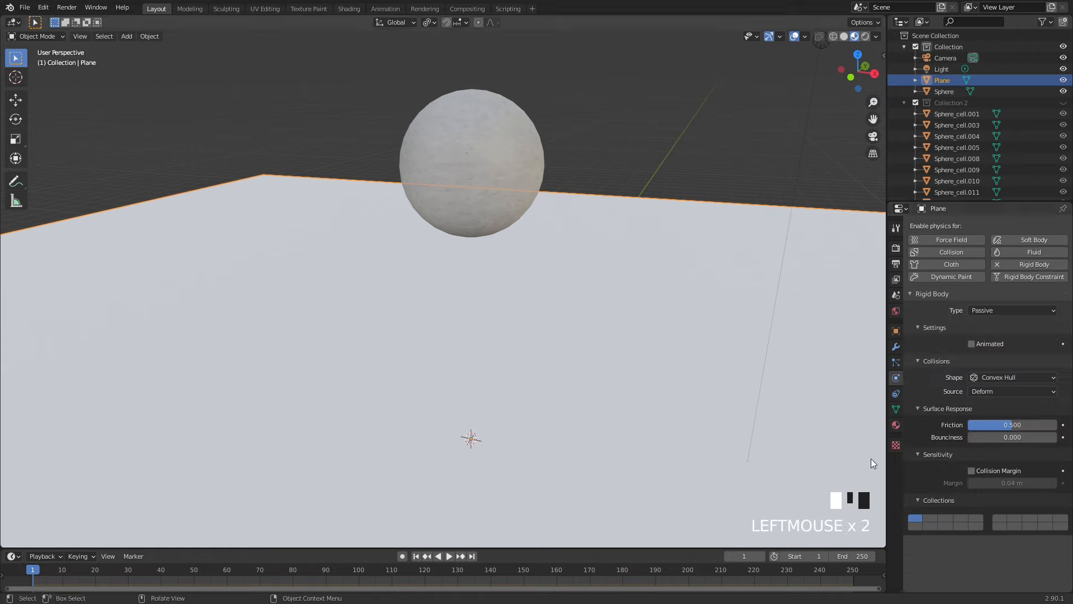
pyautogui.keyDown('shift'); pyautogui.click(933, 516); pyautogui.keyUp('shift')
pyautogui.keyDown('shift'); pyautogui.click(932, 518); pyautogui.keyUp('shift')
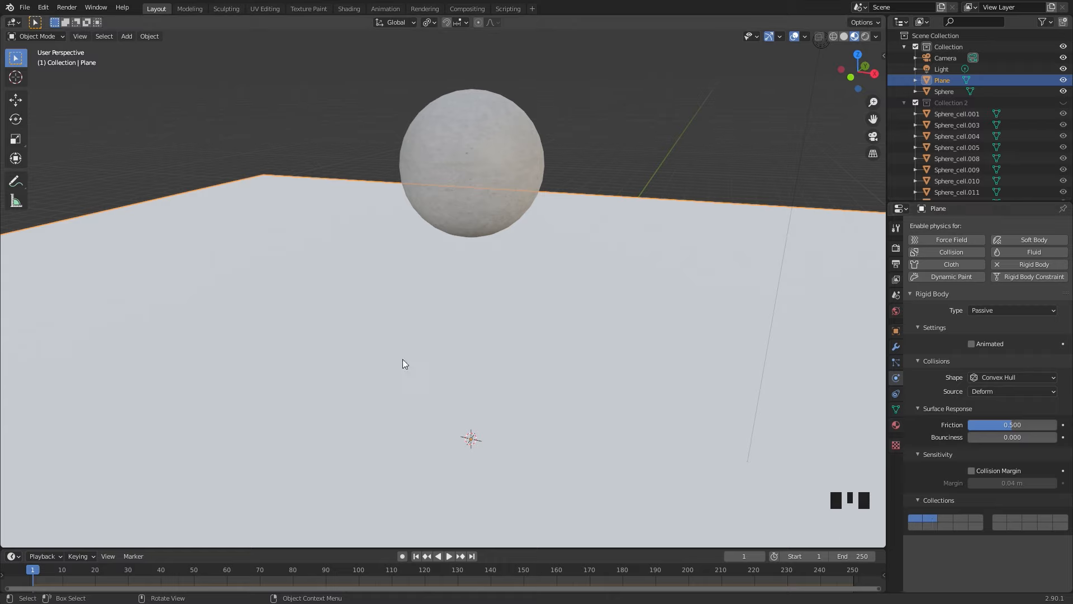
# Step: Show both collections together in front view with solid shading and run the simulation to frame 20
pyautogui.press('2')
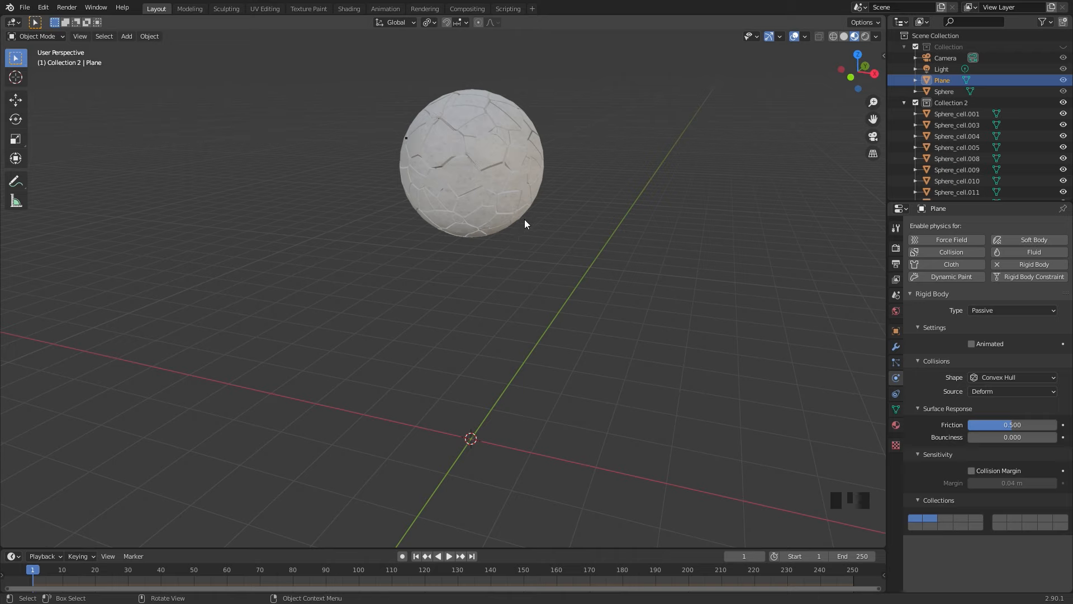
pyautogui.moveTo(524, 219); pyautogui.dragTo(631, 181, button='middle')
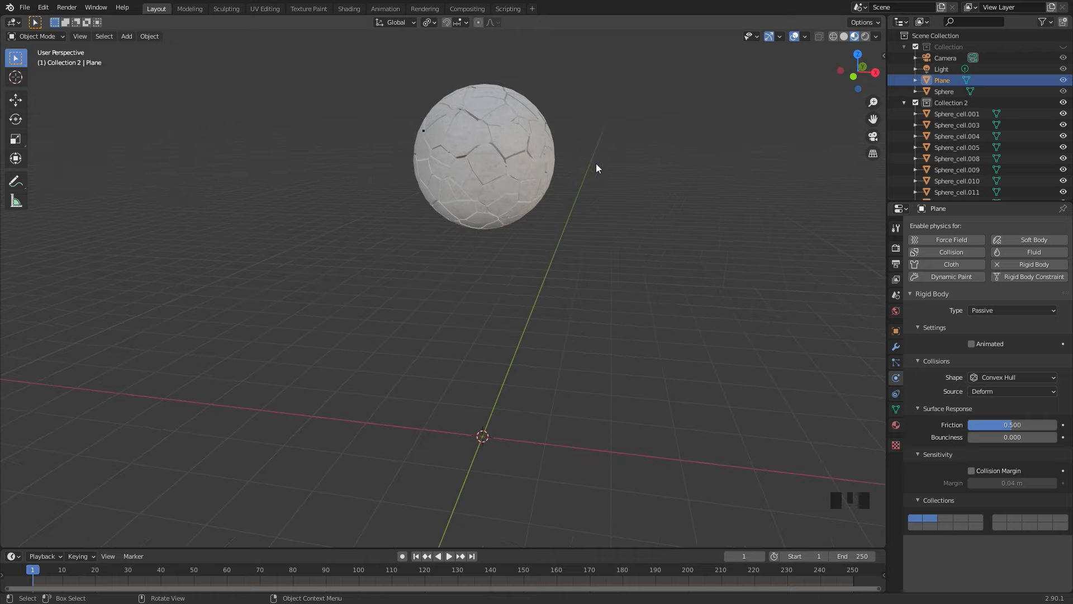
pyautogui.hotkey('shift', '1')
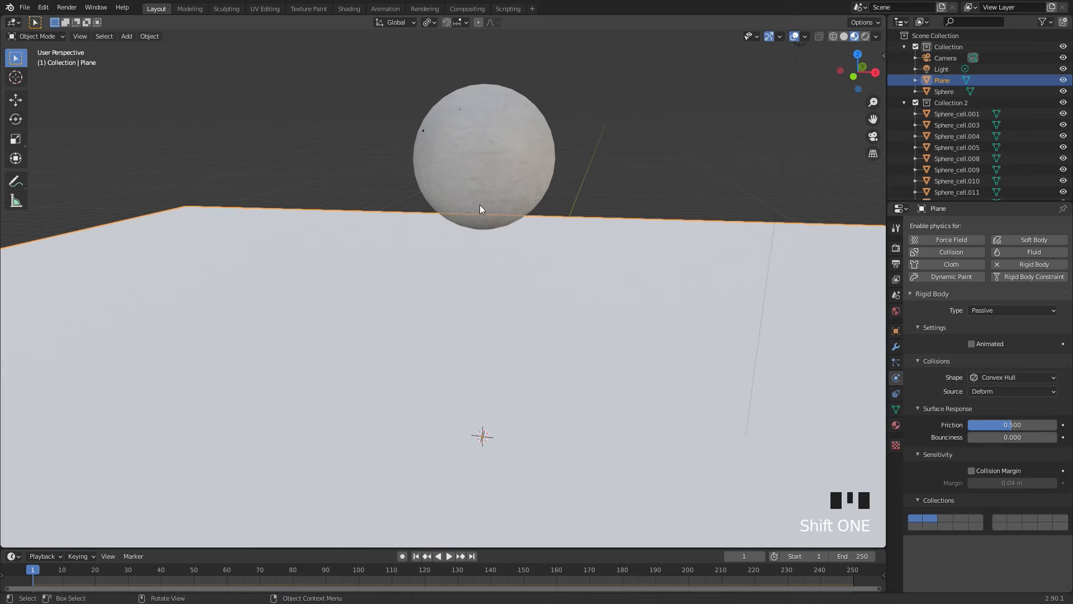
pyautogui.press('KP_1')
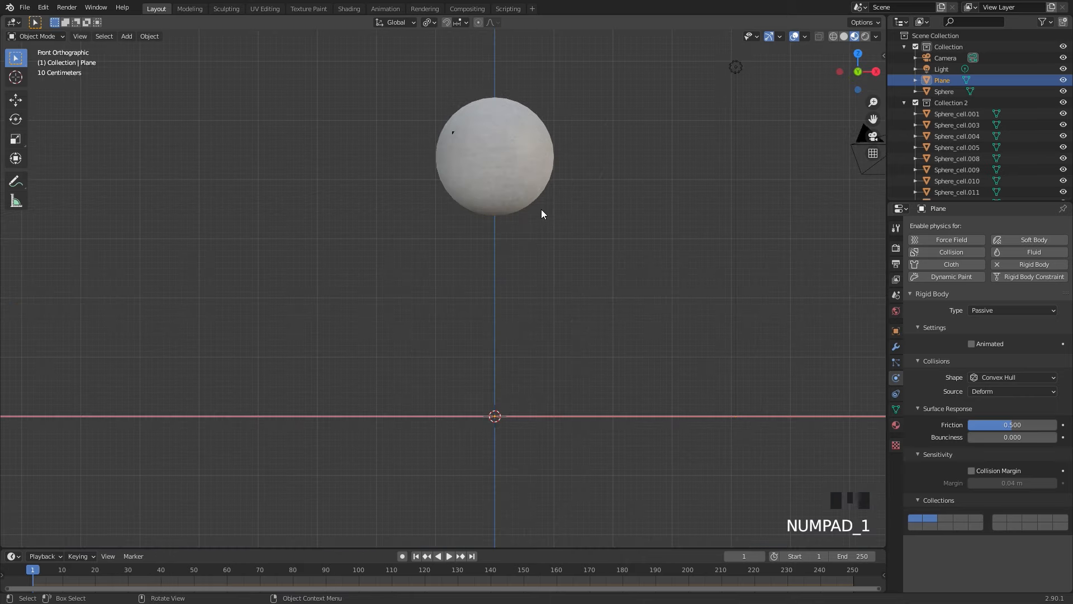
pyautogui.press('z')
pyautogui.scroll(1, 541, 228)
pyautogui.press('z')
pyautogui.keyDown('shift'); pyautogui.moveTo(600, 250); pyautogui.dragTo(541, 229, button='middle'); pyautogui.keyUp('shift')
pyautogui.press('space')
pyautogui.press('space')
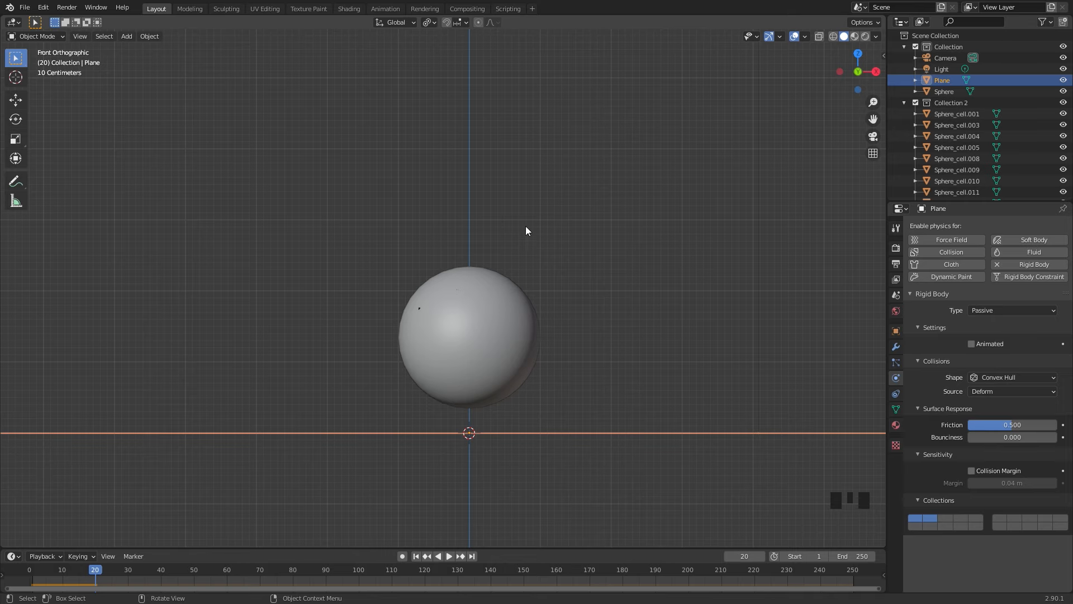
# Step: Try scaling the intact sphere to about 0.985 at frame 20, and undo it
pyautogui.scroll(3, 483, 327)
pyautogui.keyDown('shift'); pyautogui.moveTo(484, 327); pyautogui.dragTo(459, 304, button='middle'); pyautogui.keyUp('shift')
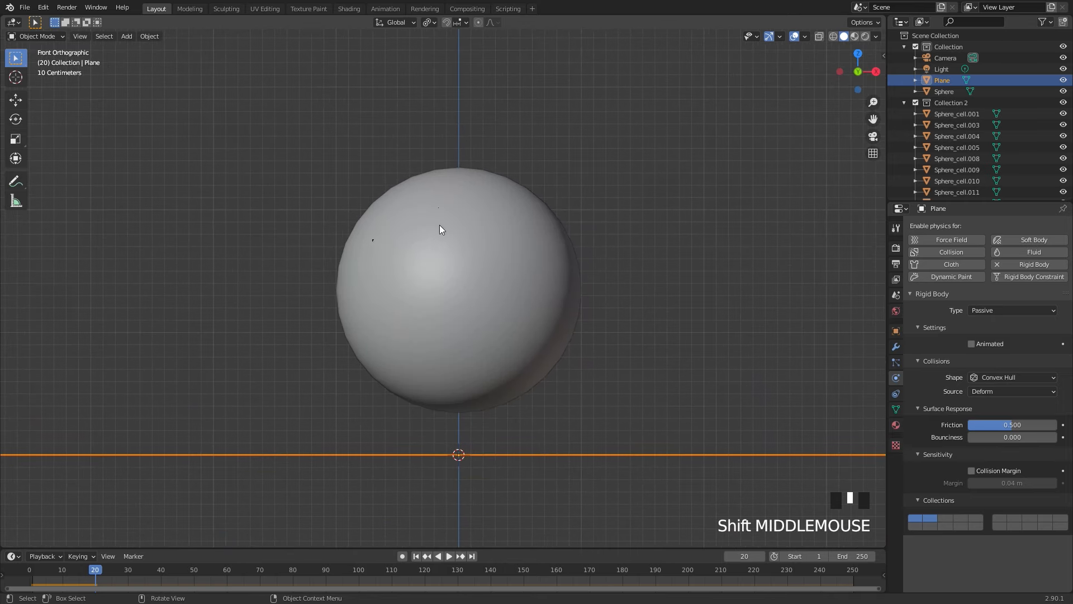
pyautogui.scroll(1, 468, 240)
pyautogui.click(531, 216)
pyautogui.press('s')
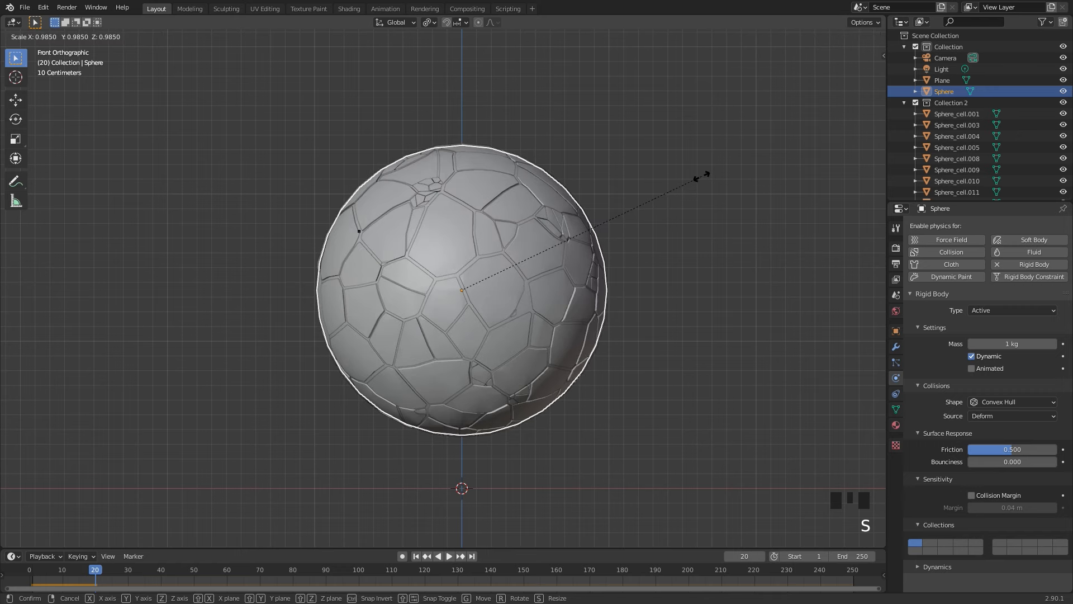
pyautogui.click(702, 177)
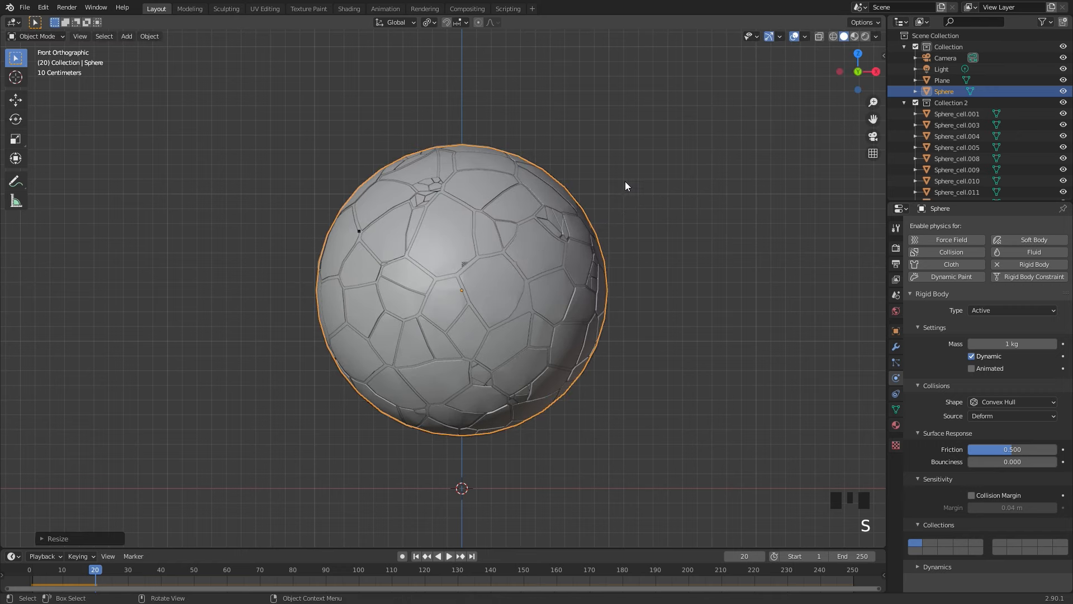
pyautogui.hotkey('ctrl', 'z')
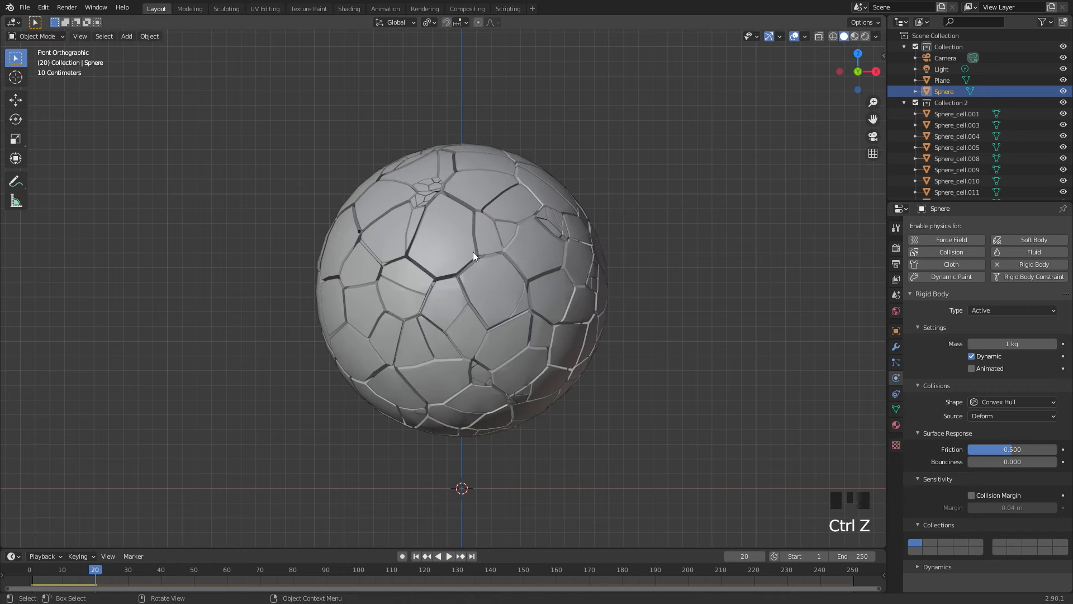
# Step: Return to frame 1 and scale the intact sphere up to about 1.004 so it covers the fractured pieces
pyautogui.click(416, 556)
pyautogui.scroll(-2, 528, 236)
pyautogui.keyDown('shift'); pyautogui.moveTo(528, 237); pyautogui.dragTo(524, 377, button='middle'); pyautogui.keyUp('shift')
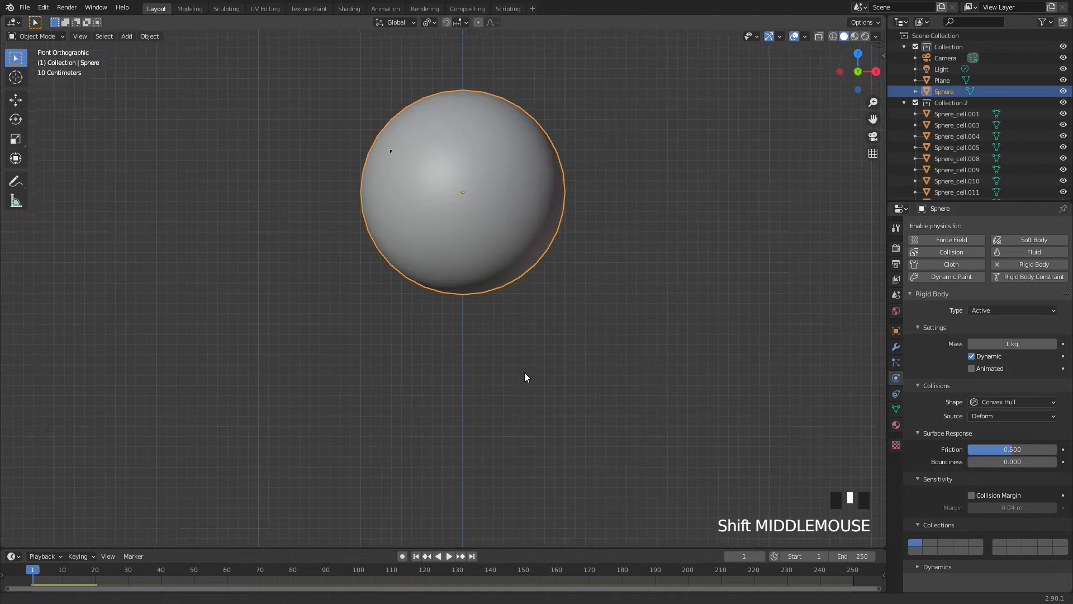
pyautogui.scroll(5, 630, 268)
pyautogui.scroll(-2, 696, 247)
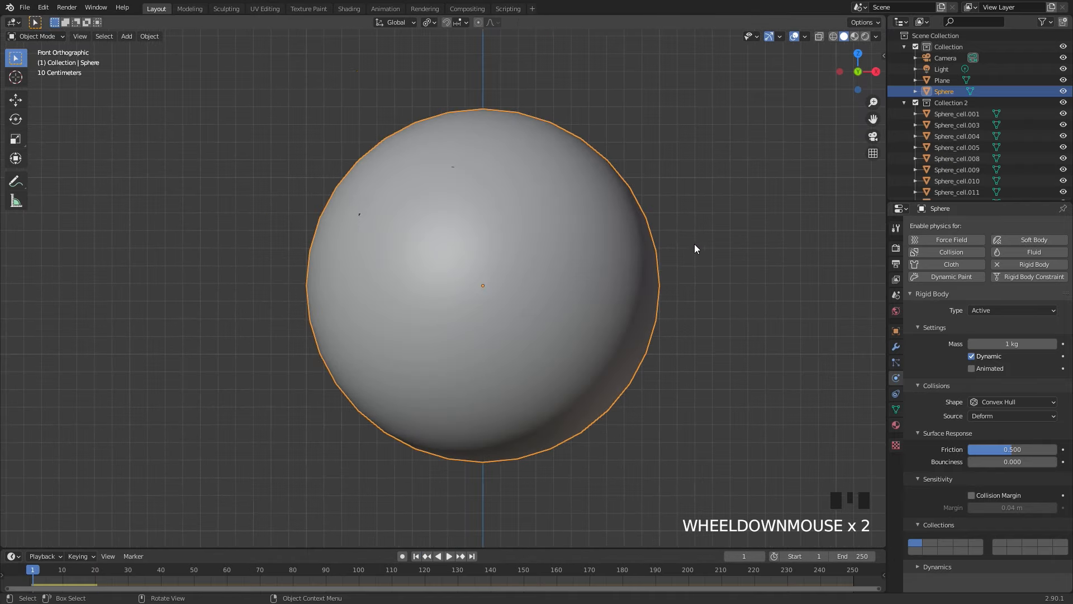
pyautogui.moveTo(695, 248); pyautogui.dragTo(569, 261, button='middle')
pyautogui.press('KP_1')
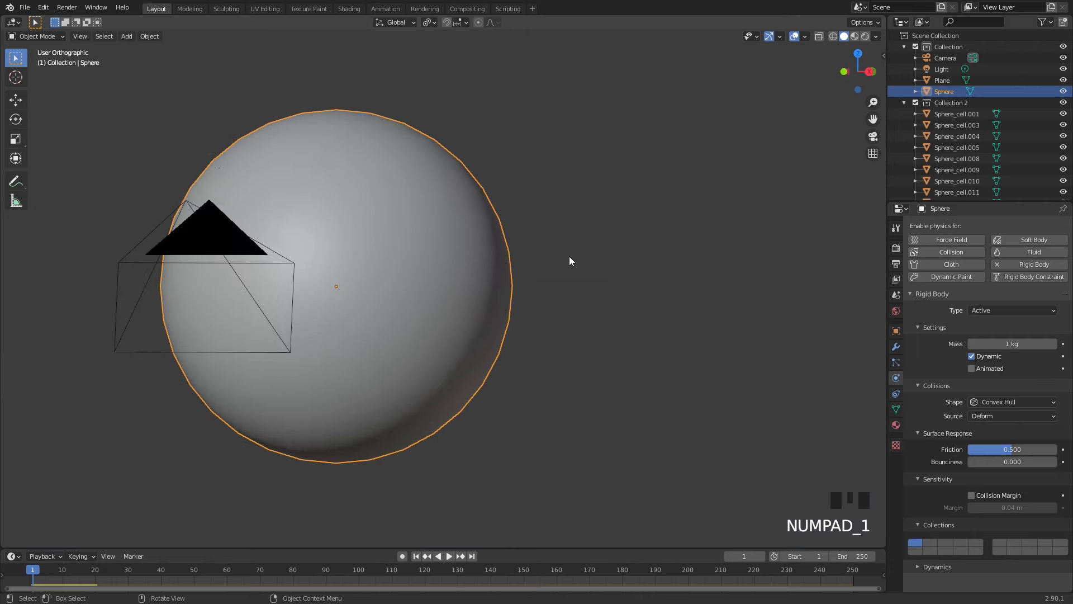
pyautogui.press('s')
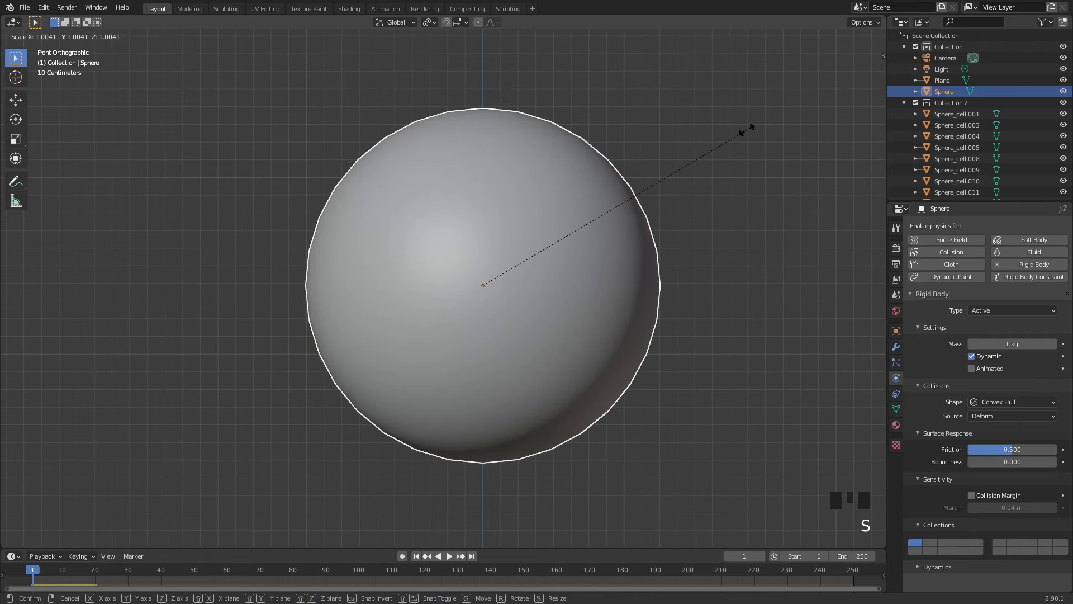
pyautogui.click(746, 131)
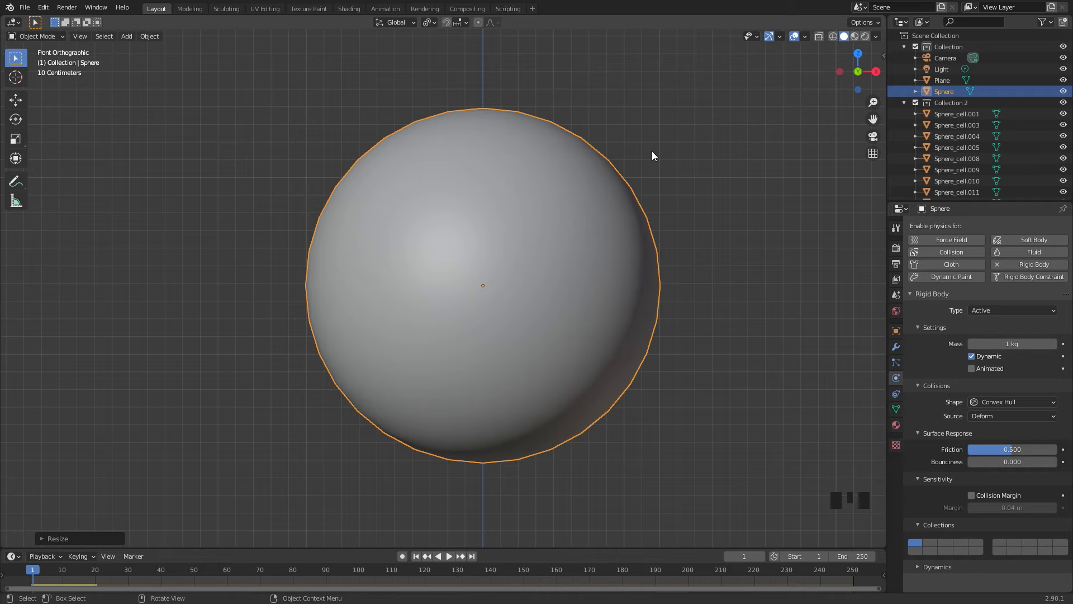
# Step: Play the simulation in front view to watch the sphere and pieces fall onto the floor
pyautogui.scroll(-3, 652, 155)
pyautogui.scroll(-5, 639, 172)
pyautogui.keyDown('shift'); pyautogui.moveTo(486, 384); pyautogui.dragTo(558, 228, button='middle'); pyautogui.keyUp('shift')
pyautogui.press('space')
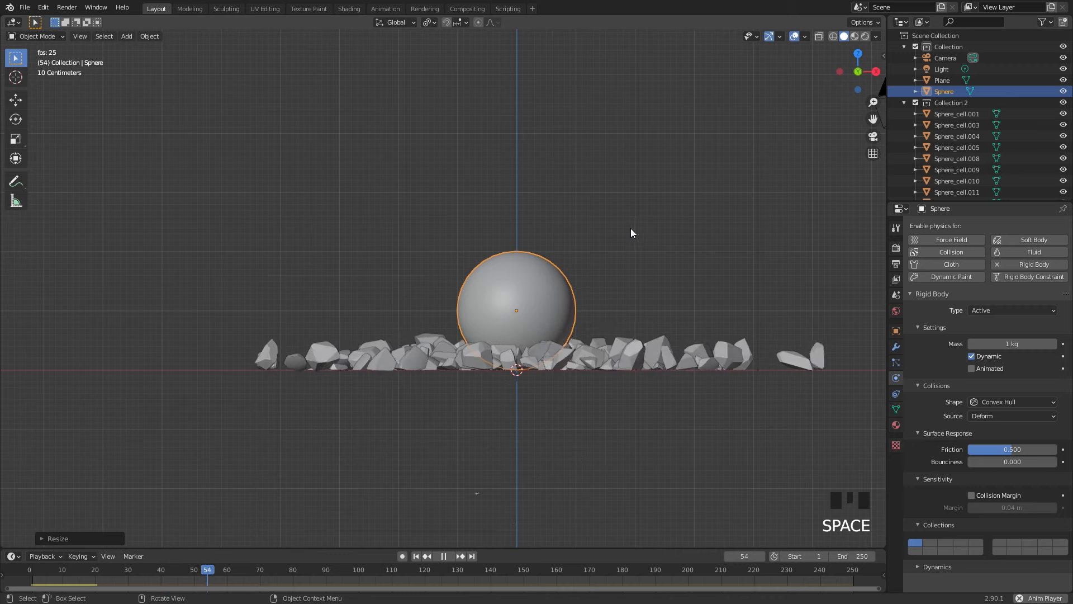
pyautogui.press('space')
# Step: Set the rigid body world to 130 steps per second and 40 solver iterations
pyautogui.click(896, 295)
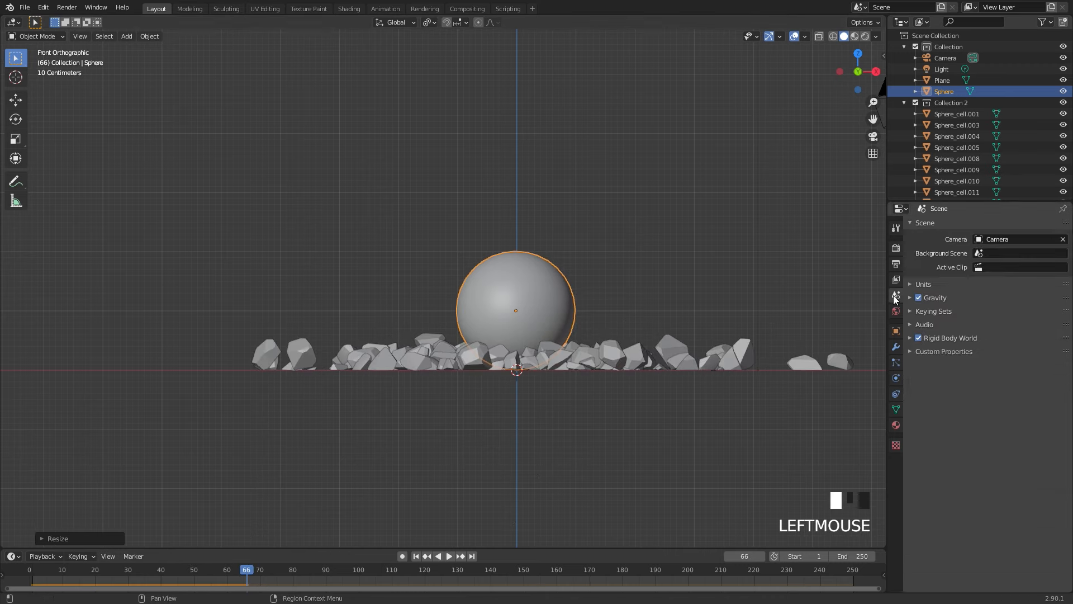
pyautogui.click(947, 337)
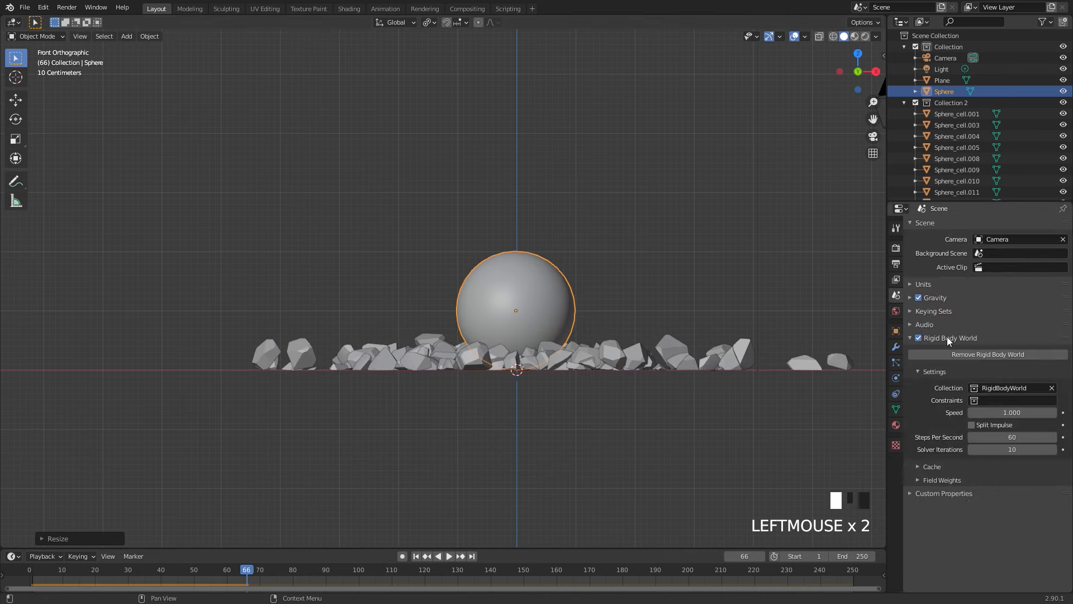
pyautogui.click(1001, 438)
pyautogui.write('130')
pyautogui.press('Tab')
pyautogui.write('40')
pyautogui.press('Return')
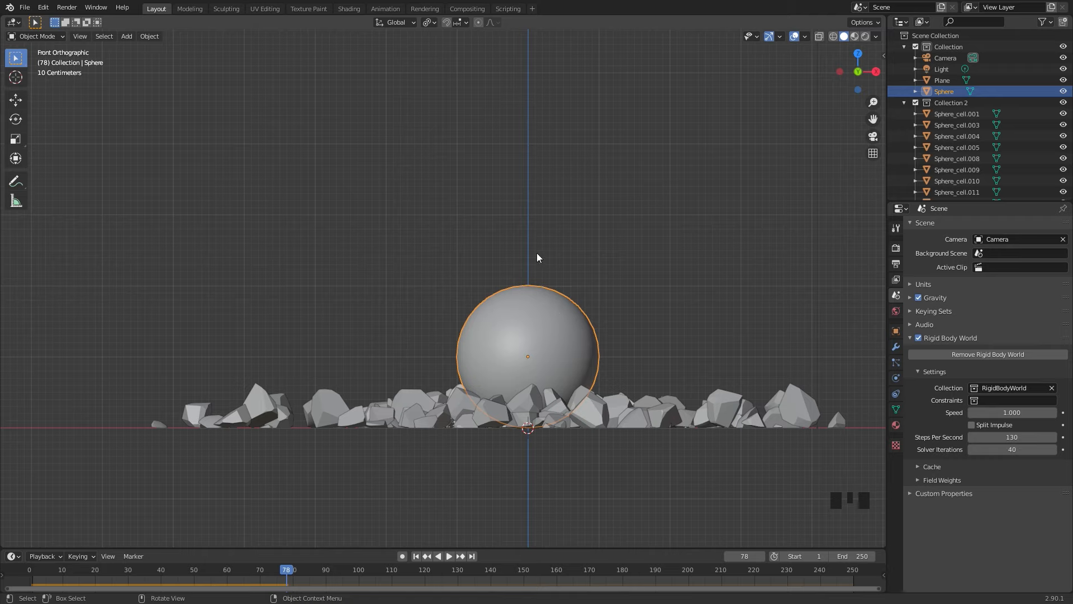
# Step: Replay from frame 1 and step between frames 20 and 22 to examine when the sphere breaks, stopping at frame 21
pyautogui.click(416, 556)
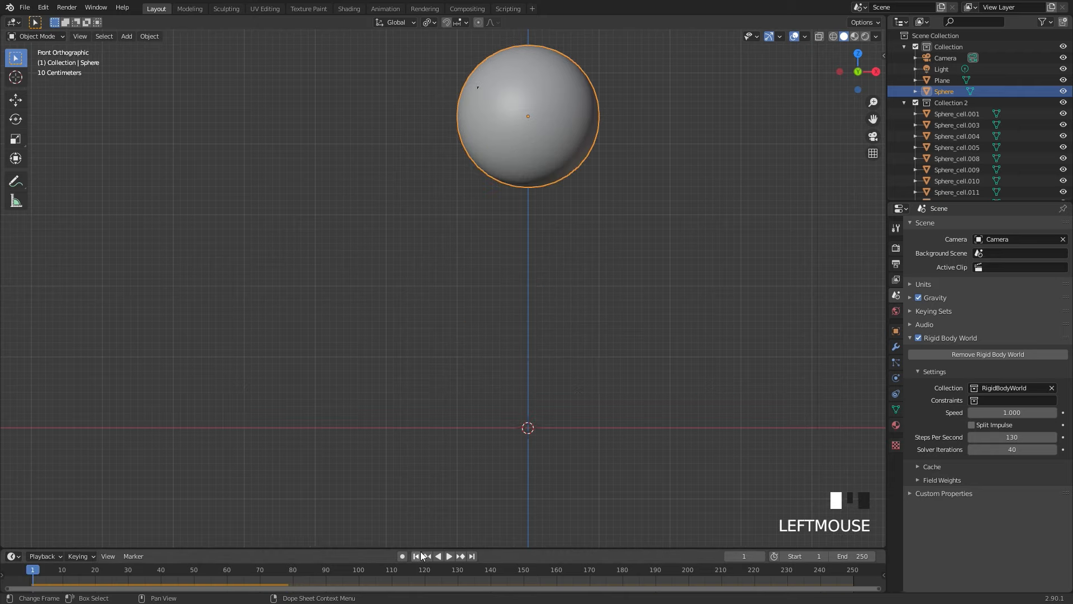
pyautogui.press('space')
pyautogui.press('space')
pyautogui.press('Left')
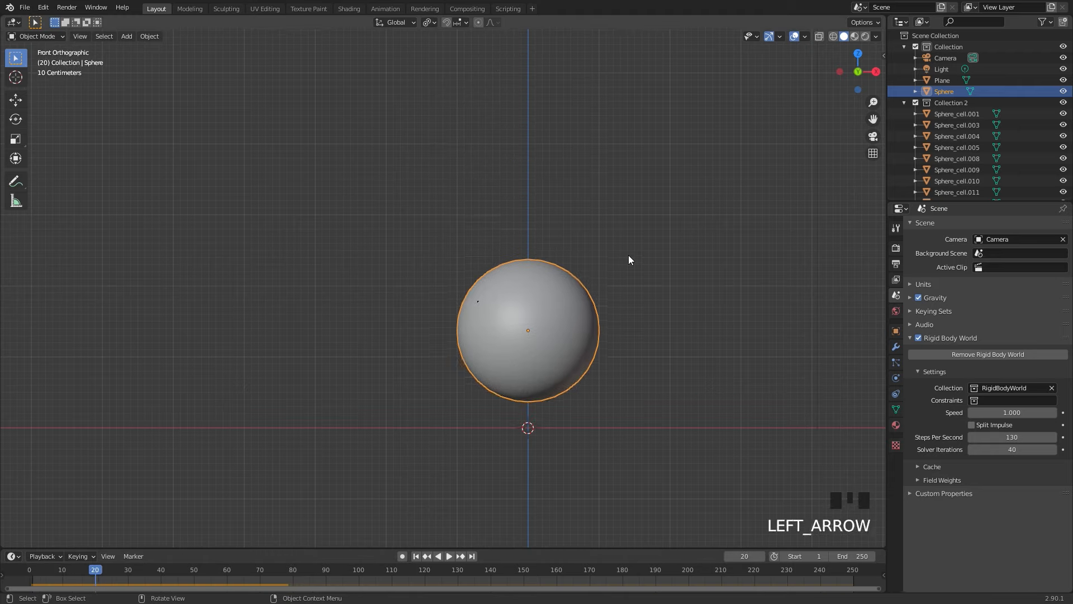
pyautogui.press('Right')
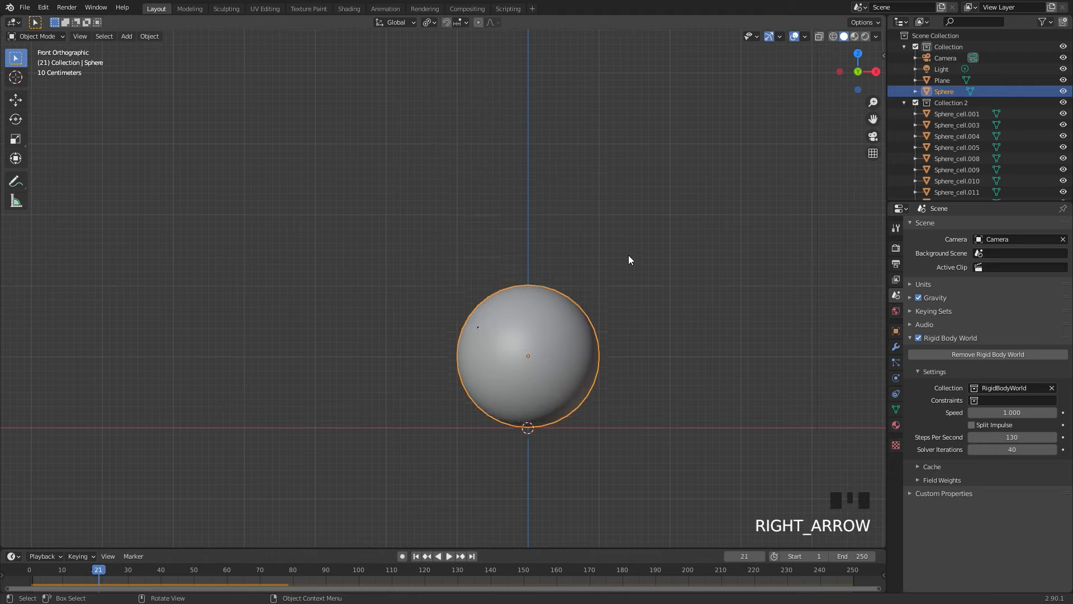
pyautogui.press('Right')
pyautogui.press('Left')
pyautogui.press('Right')
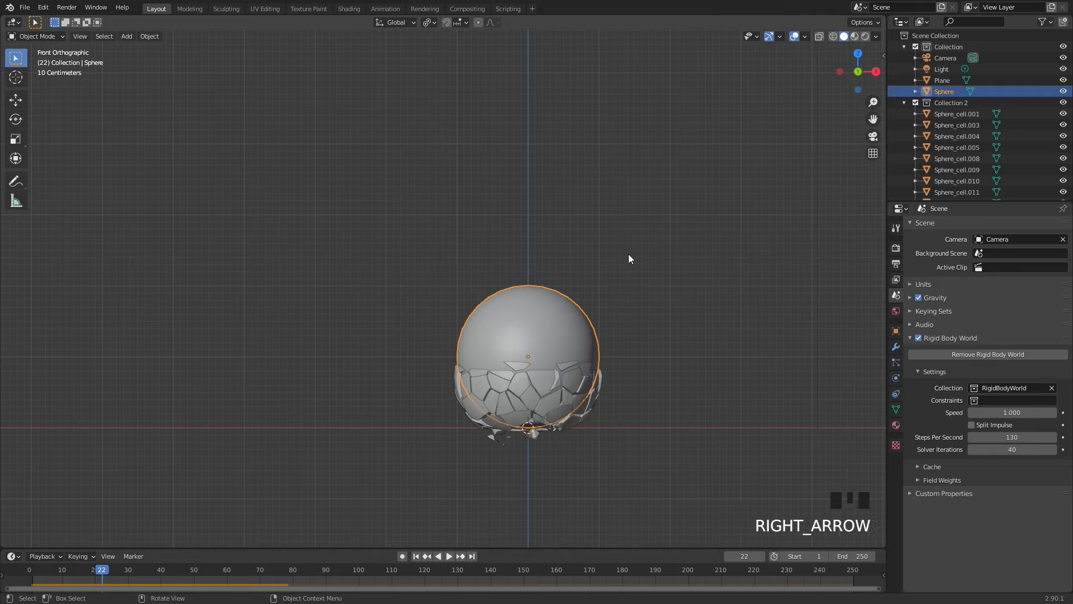
pyautogui.press('Left')
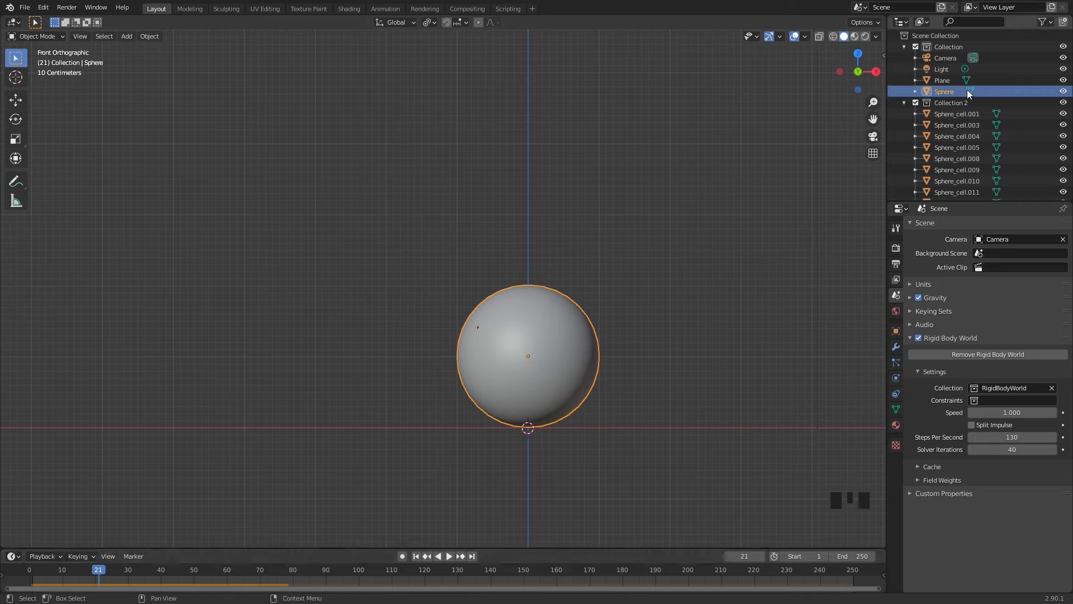
# Step: Show the render visibility toggles in the outliner and keyframe the intact sphere as enabled in renders at frame 21
pyautogui.click(1046, 23)
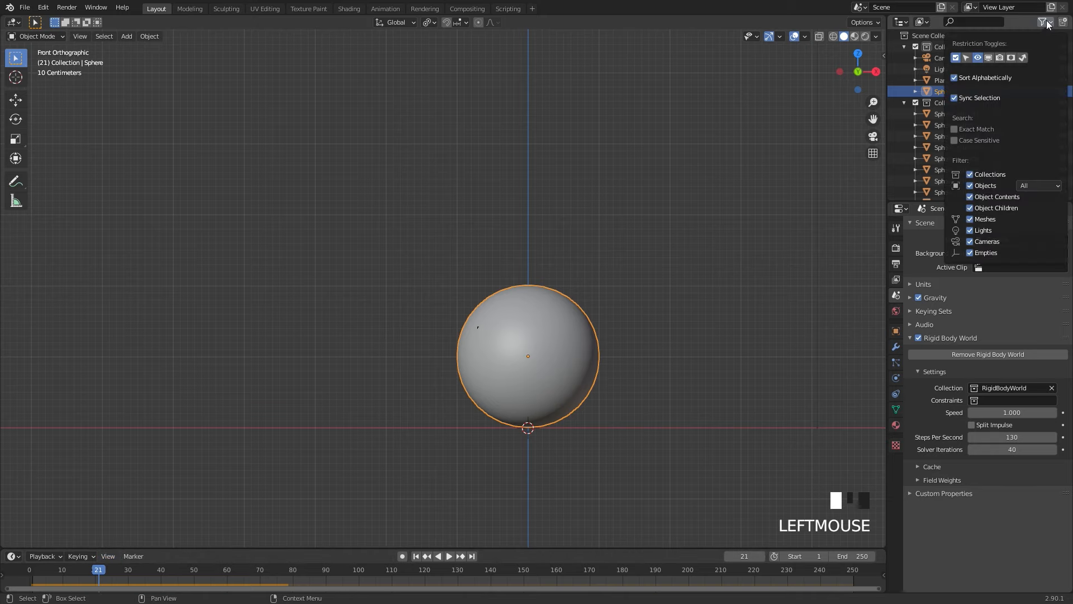
pyautogui.click(1001, 58)
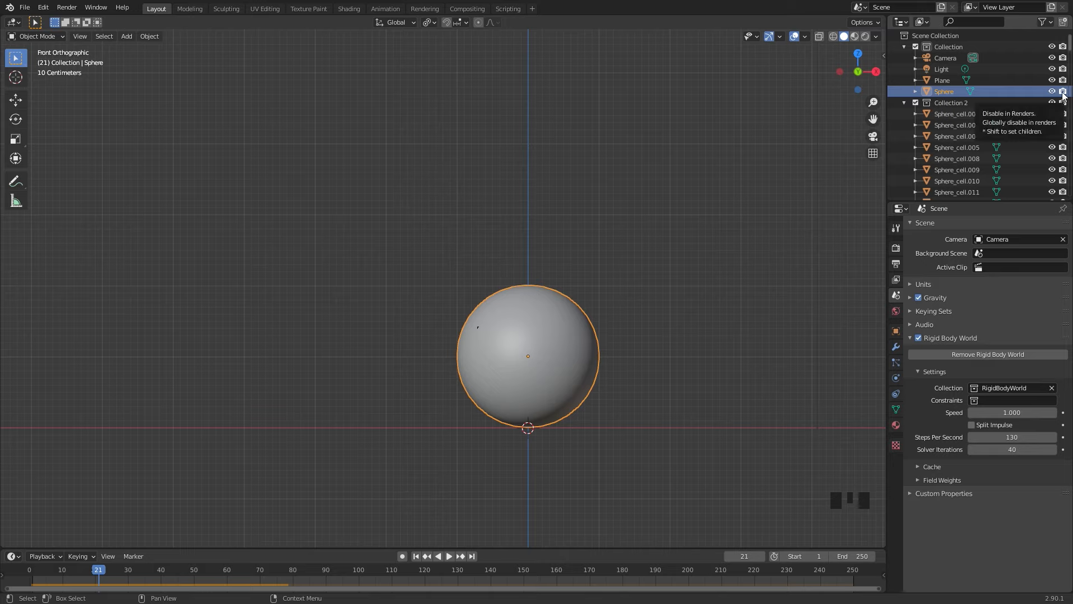
pyautogui.press('i')
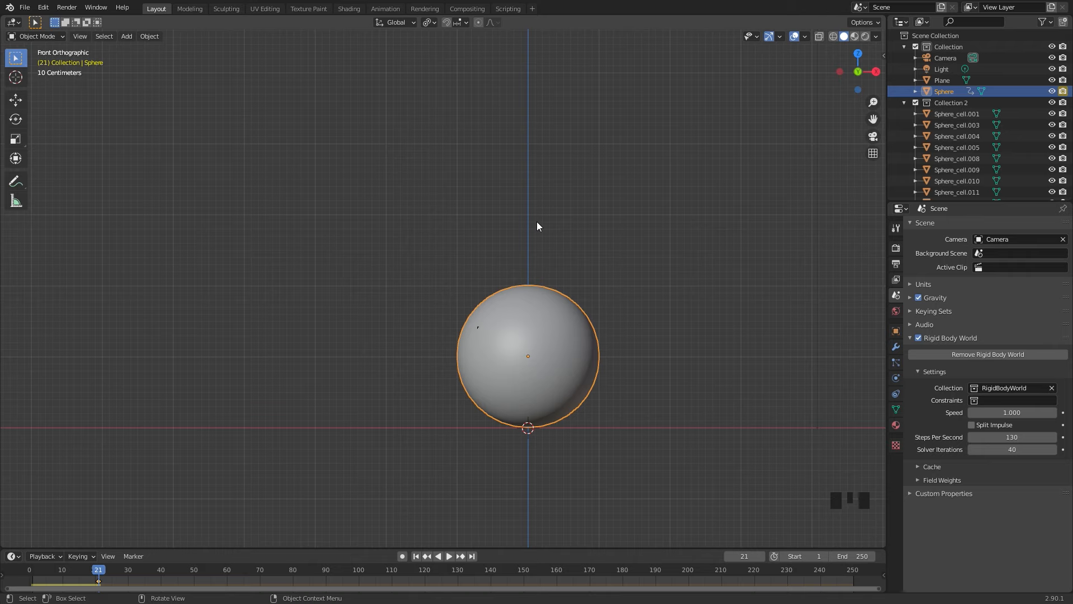
# Step: Disable the intact sphere in renders at frame 22 and keyframe that state
pyautogui.press('Right')
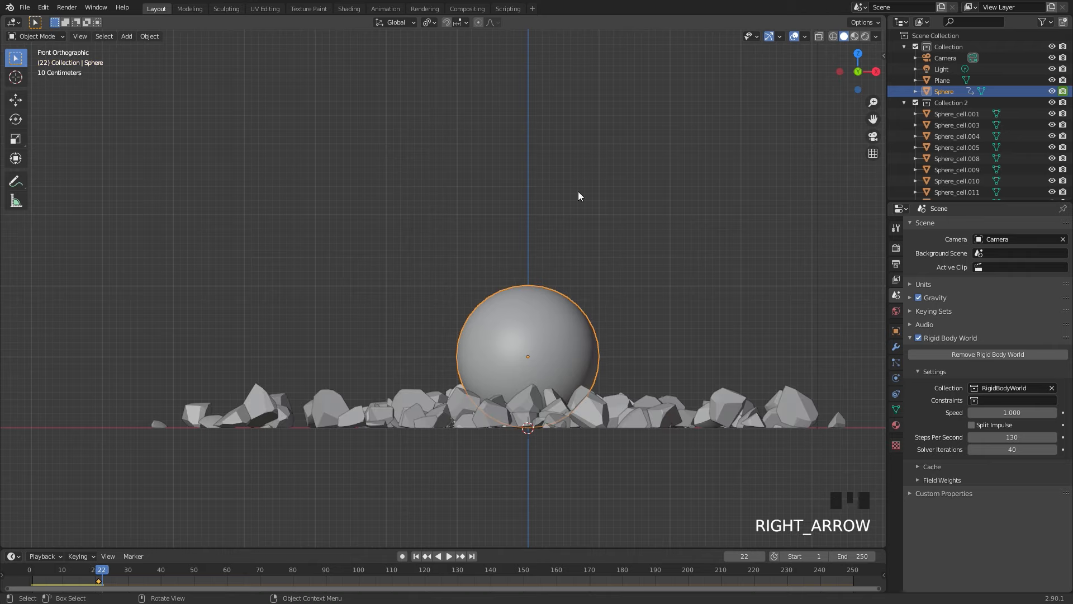
pyautogui.click(1061, 91)
pyautogui.press('i')
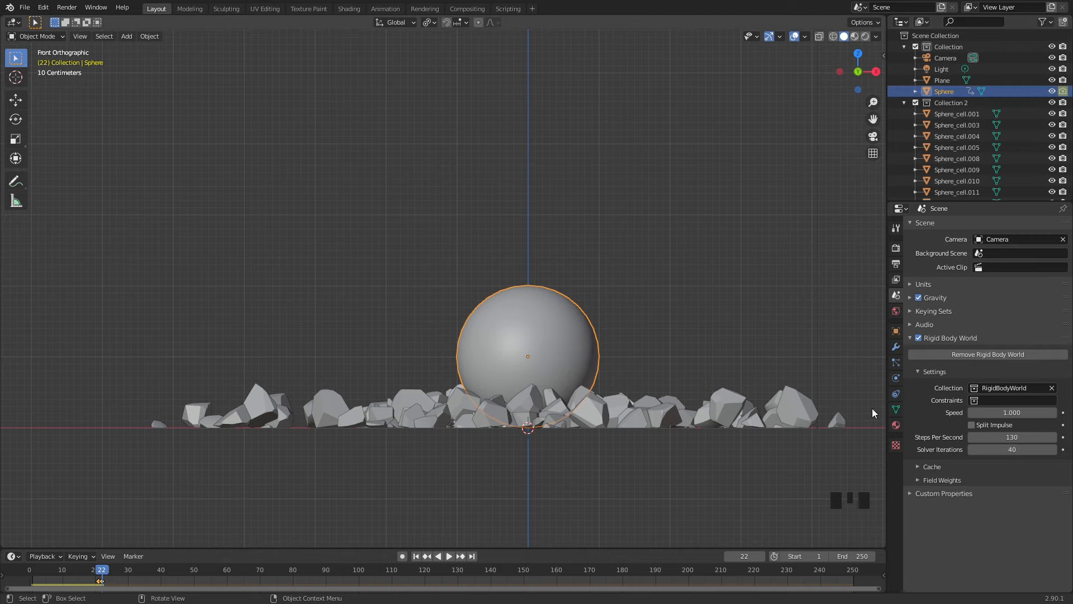
# Step: Replay the destruction from frame 1 in a perspective view to examine how the pieces scatter across the floor
pyautogui.scroll(-2, 560, 345)
pyautogui.click(416, 555)
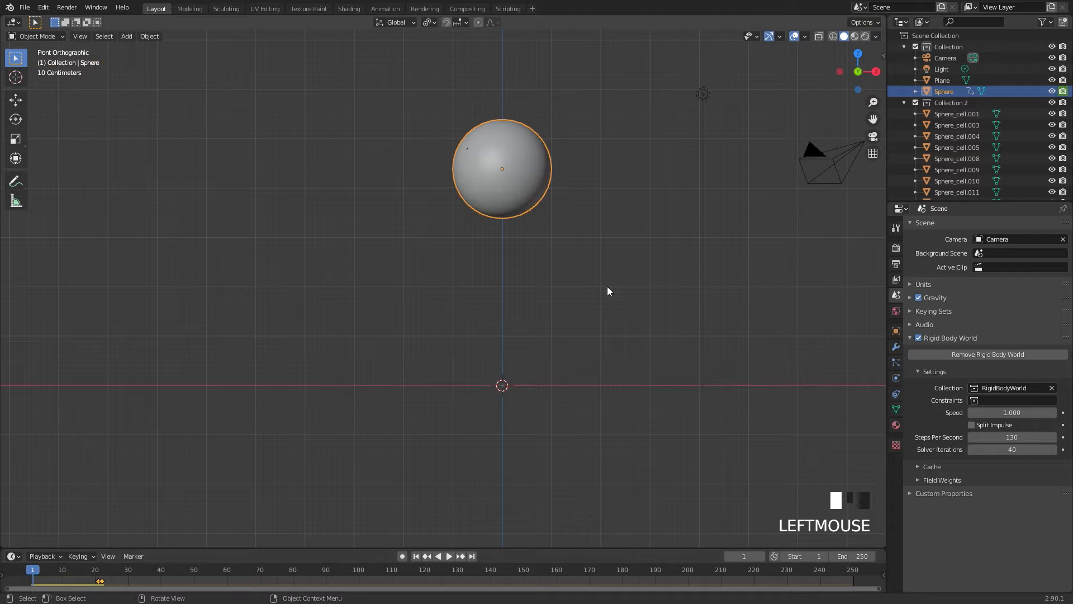
pyautogui.moveTo(606, 287); pyautogui.dragTo(529, 325, button='middle')
pyautogui.press('space')
pyautogui.press('space')
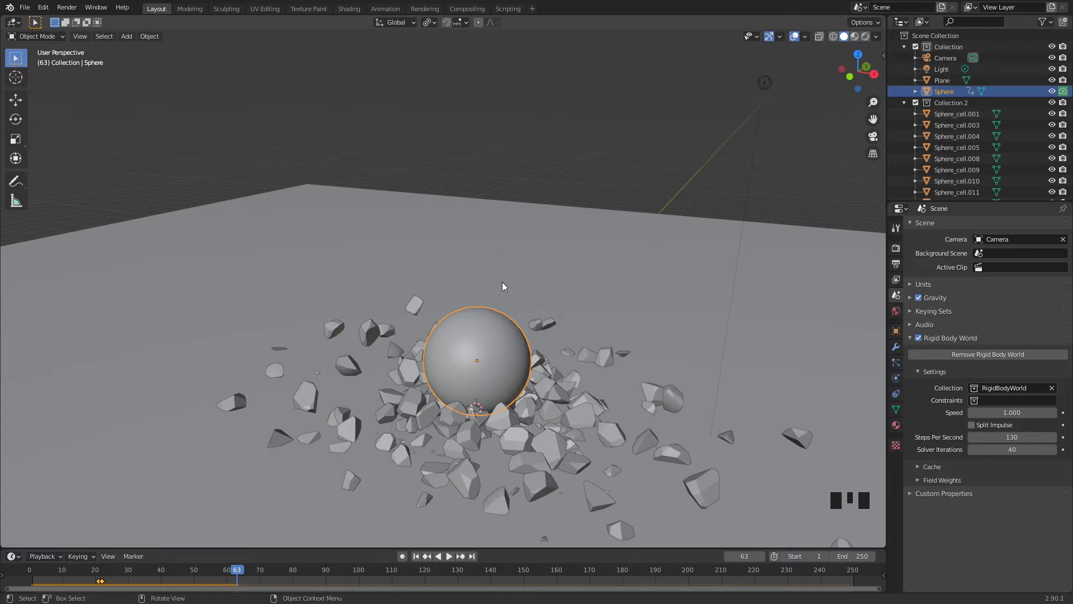
pyautogui.press('space')
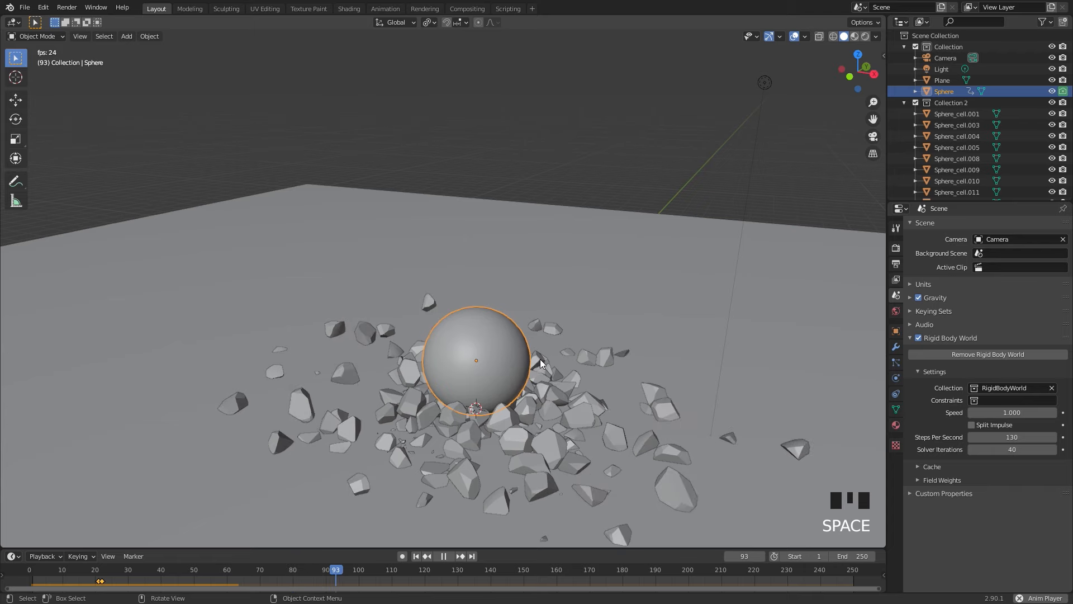
pyautogui.press('space')
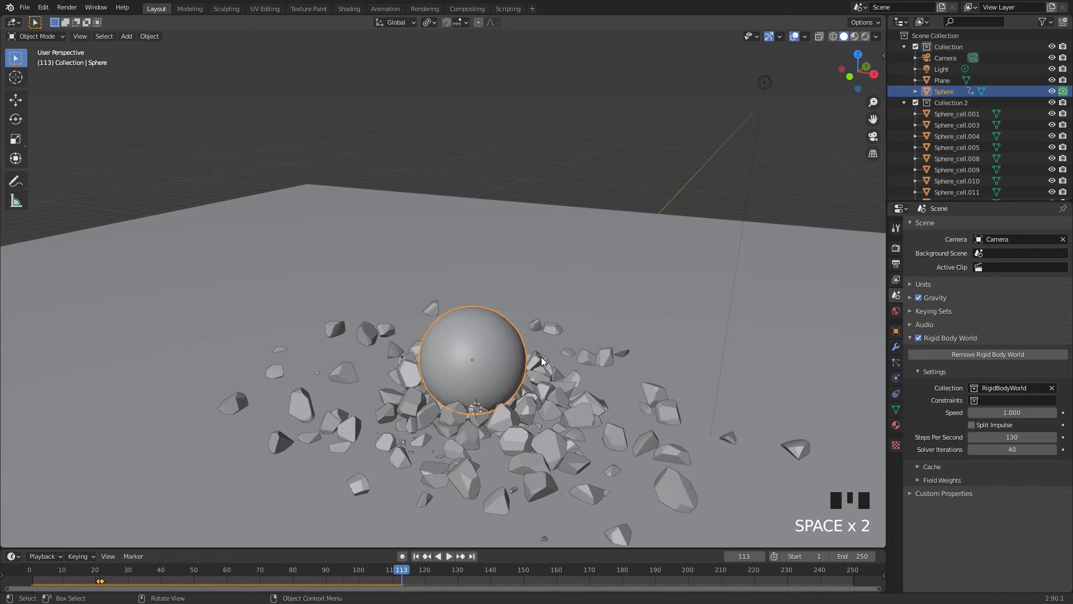
# Step: Set the rigid body cache and the scene to end at frame 110, and bake the simulation
pyautogui.click(390, 568)
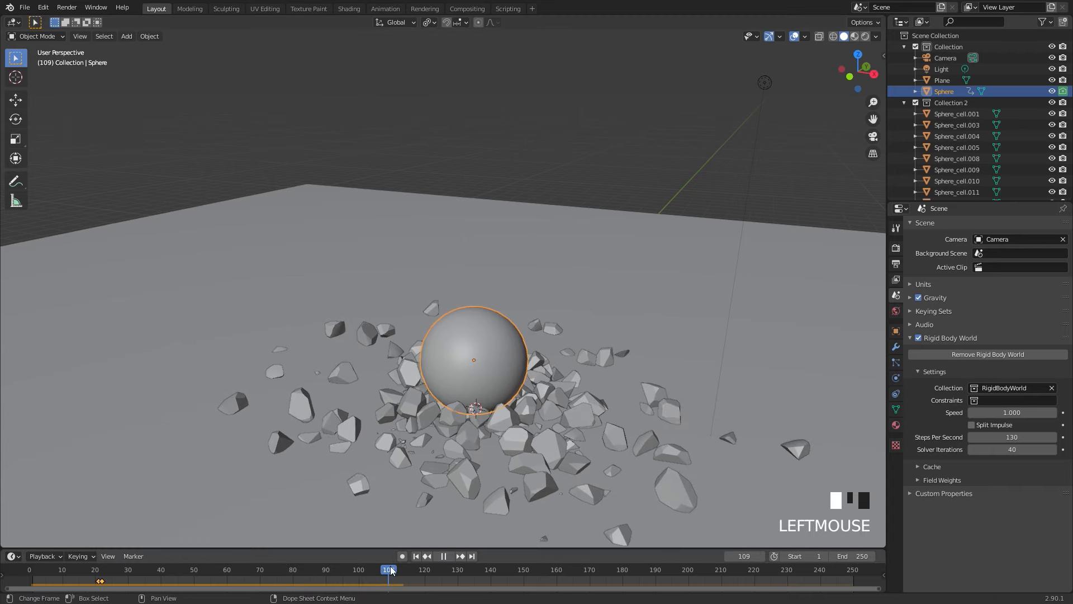
pyautogui.click(932, 466)
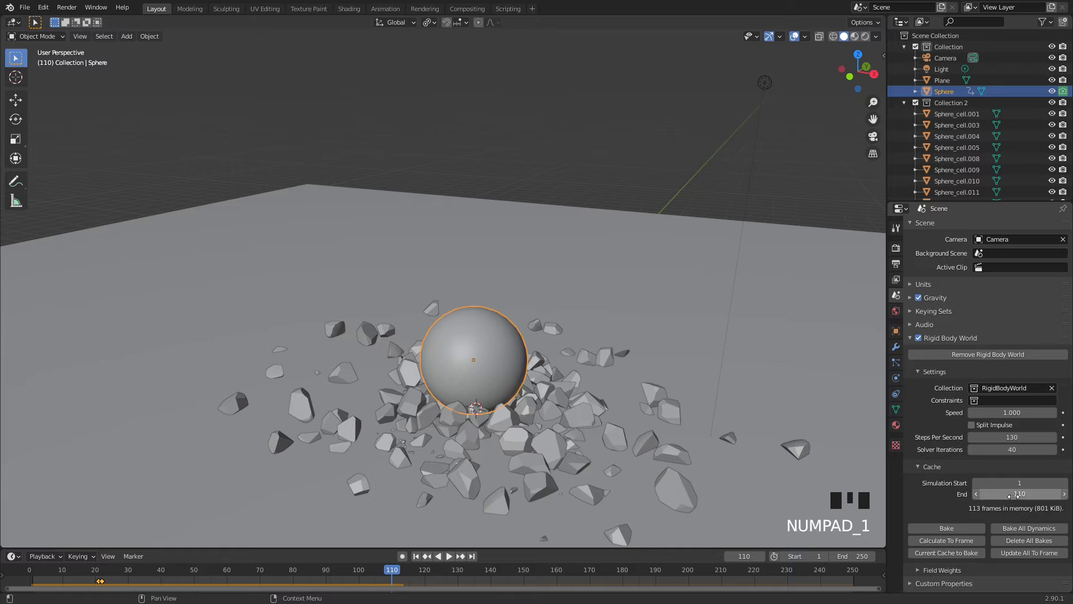
pyautogui.click(852, 555)
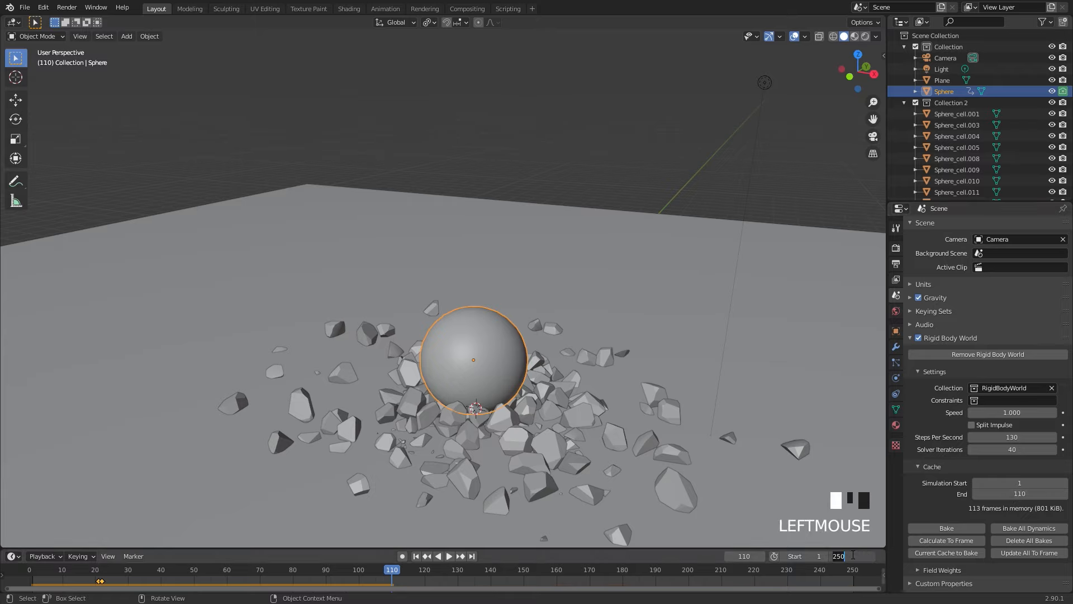
pyautogui.write('110')
pyautogui.press('Return')
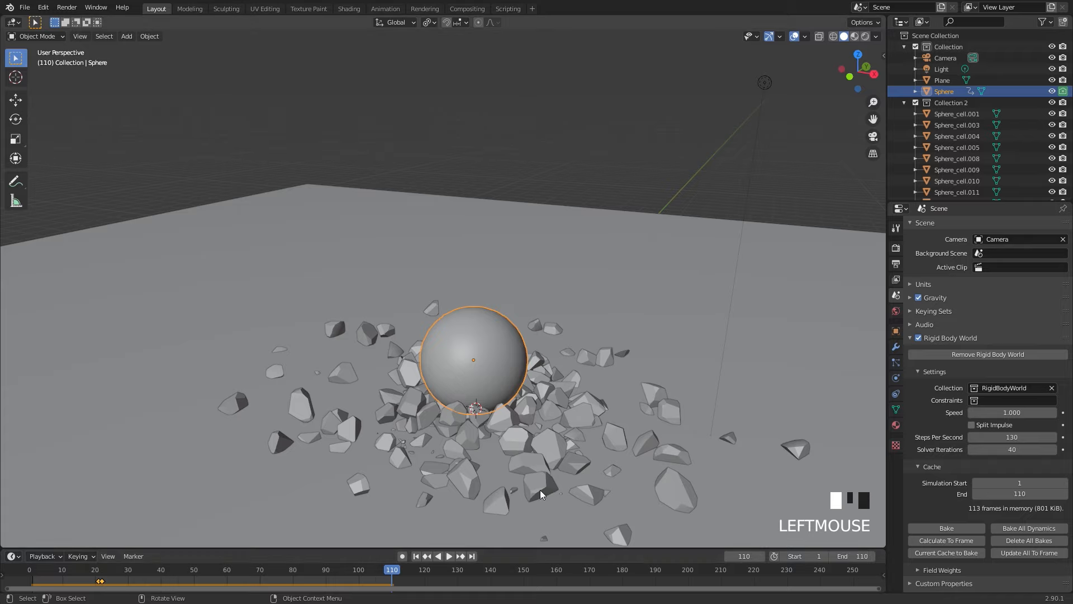
pyautogui.keyDown('shift'); pyautogui.moveTo(540, 489); pyautogui.dragTo(554, 263, button='middle'); pyautogui.keyUp('shift')
pyautogui.click(944, 526)
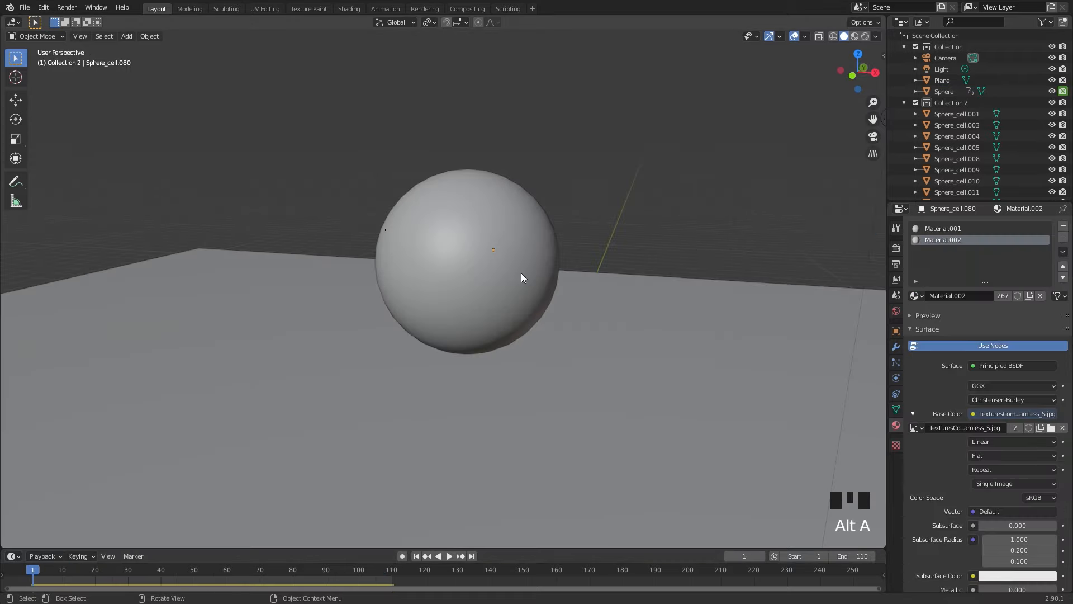
# Step: Isolate the fractured pieces and examine Material.001 and Material.002 on one piece of the sphere
pyautogui.press('2')
pyautogui.click(443, 231)
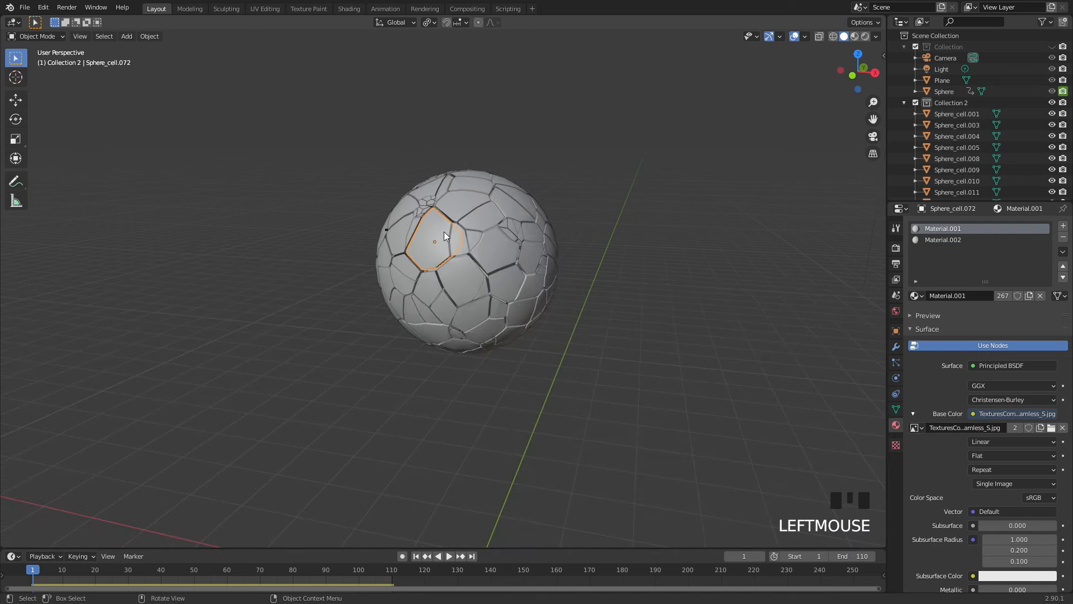
pyautogui.scroll(3, 492, 253)
pyautogui.click(957, 239)
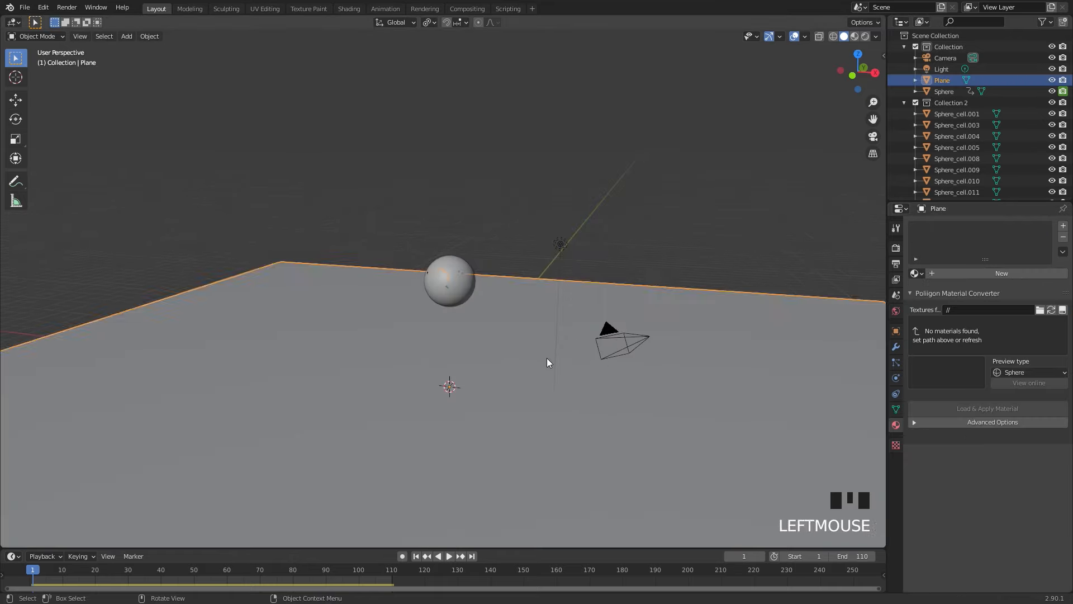
# Step: Change the light to a Sun with a strength of 4 and preview the scene in rendered shading
pyautogui.scroll(3, 548, 361)
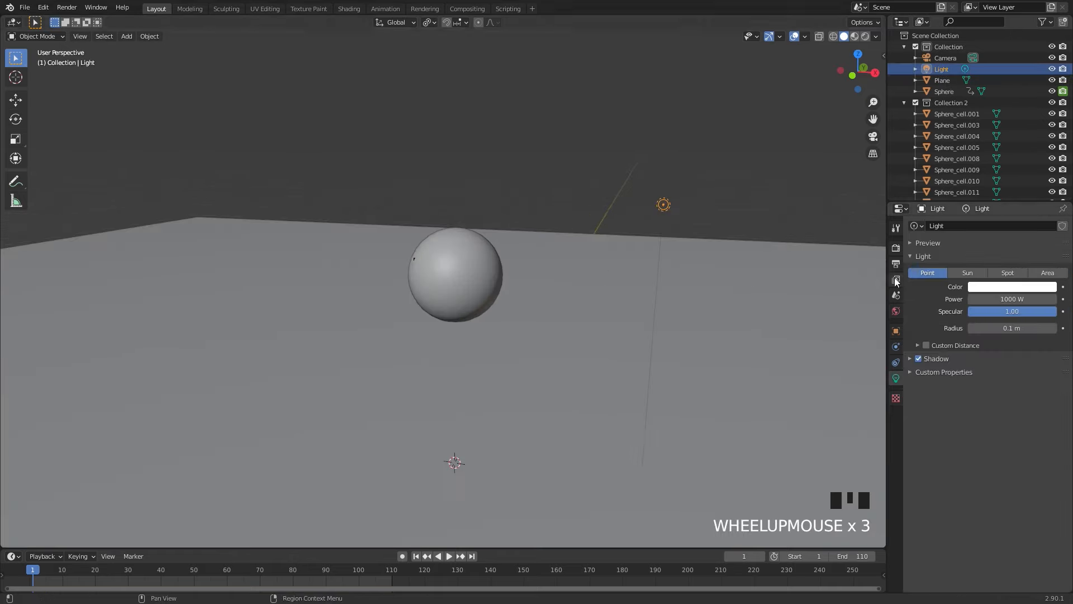
pyautogui.press('z')
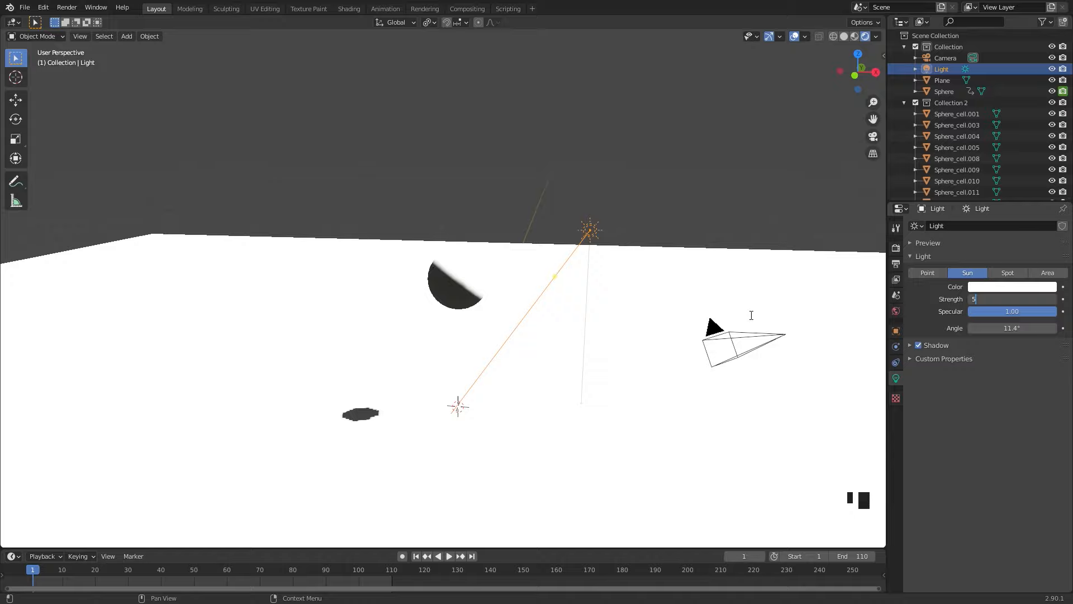
pyautogui.moveTo(425, 302); pyautogui.dragTo(459, 317, button='middle')
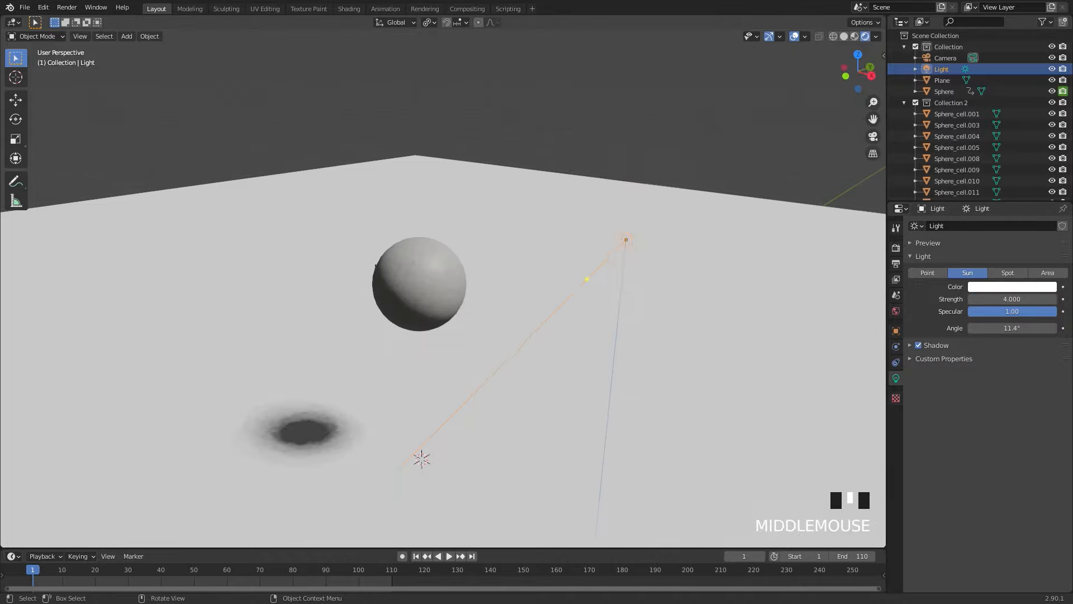
pyautogui.scroll(2, 459, 317)
# Step: Align the camera to the current view and scale up the floor plane
pyautogui.press('ctrl+alt+KP_0')
pyautogui.click(445, 295)
pyautogui.press('s')
pyautogui.click(84, 293)
# Step: Create a new material for the floor plane and darken its base color to grey
pyautogui.click(972, 273)
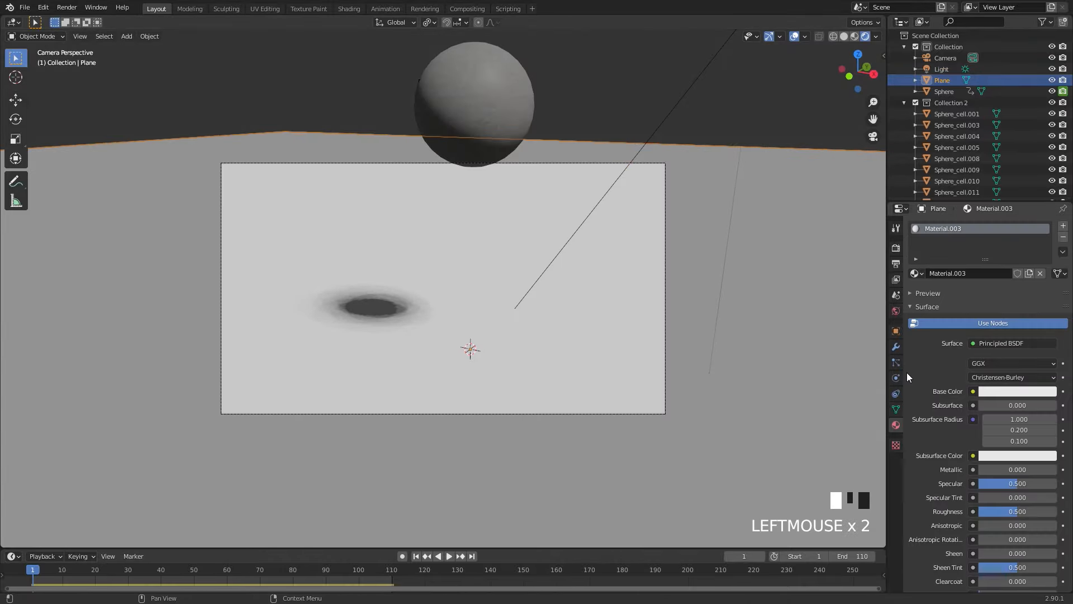
pyautogui.click(1017, 391)
pyautogui.click(998, 268)
pyautogui.click(1017, 391)
# Step: Move the camera back so the scattered pieces at frame 47 fit inside its frame
pyautogui.scroll(3, 551, 286)
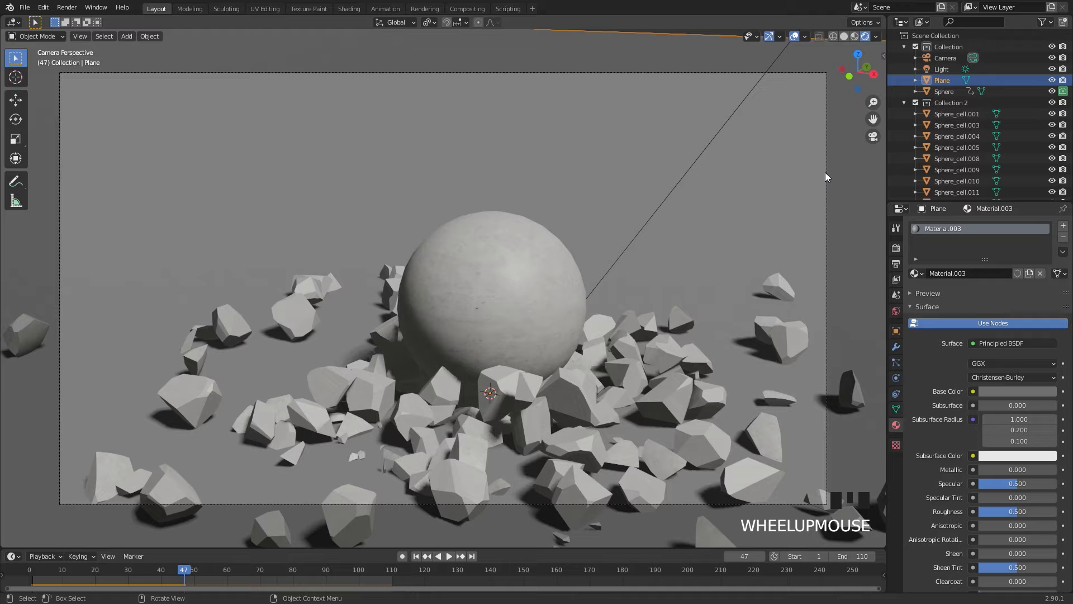
pyautogui.press('g')
pyautogui.press('g')
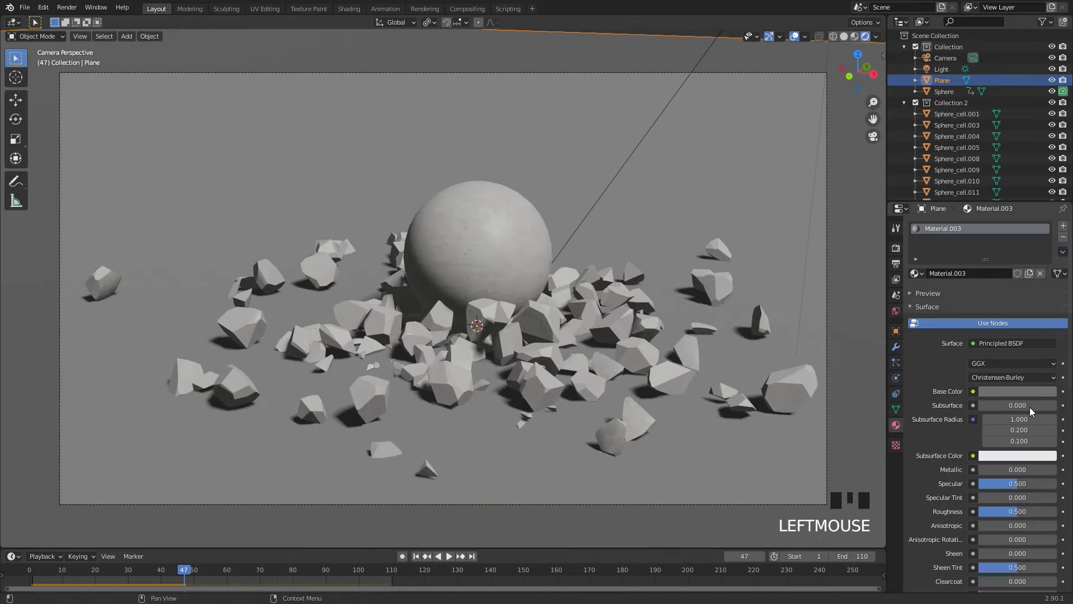
# Step: Darken the floor material's base color further and lower its roughness for a reflective surface
pyautogui.click(1017, 391)
pyautogui.moveTo(1046, 270); pyautogui.dragTo(1046, 297)
pyautogui.moveTo(1017, 511); pyautogui.dragTo(994, 511)
# Step: Enable Ambient Occlusion and Screen Space Reflections for the Eevee render
pyautogui.click(896, 248)
pyautogui.click(918, 302)
pyautogui.click(918, 355)
# Step: Select the sun light and adjust its shadow options
pyautogui.click(624, 166)
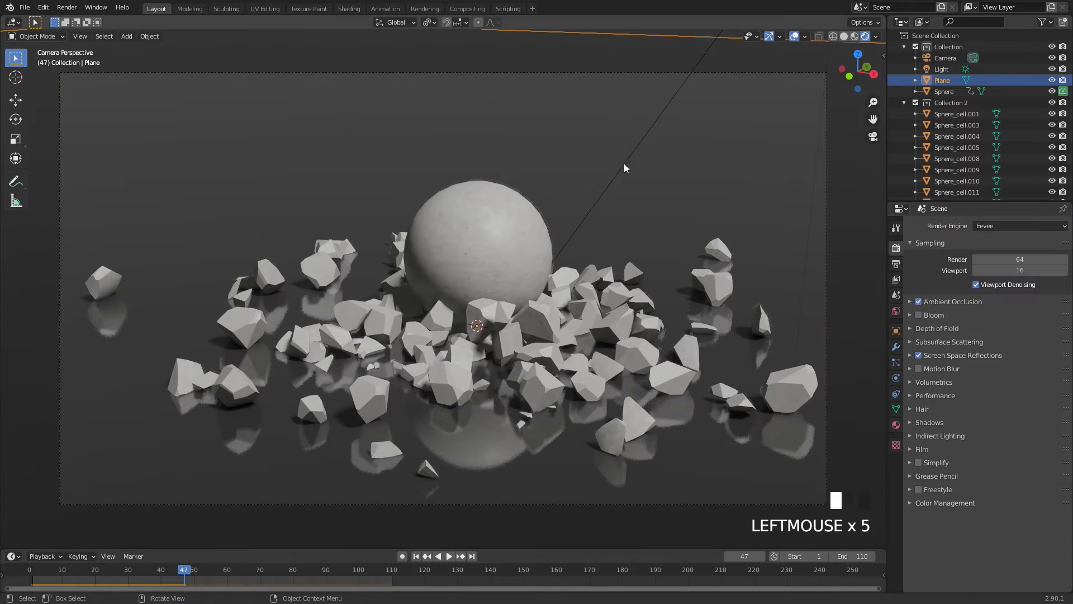
pyautogui.click(896, 377)
pyautogui.click(939, 343)
pyautogui.click(925, 393)
# Step: Set the color management look to Medium High Contrast
pyautogui.click(896, 247)
pyautogui.click(944, 503)
pyautogui.click(1013, 548)
pyautogui.click(1009, 485)
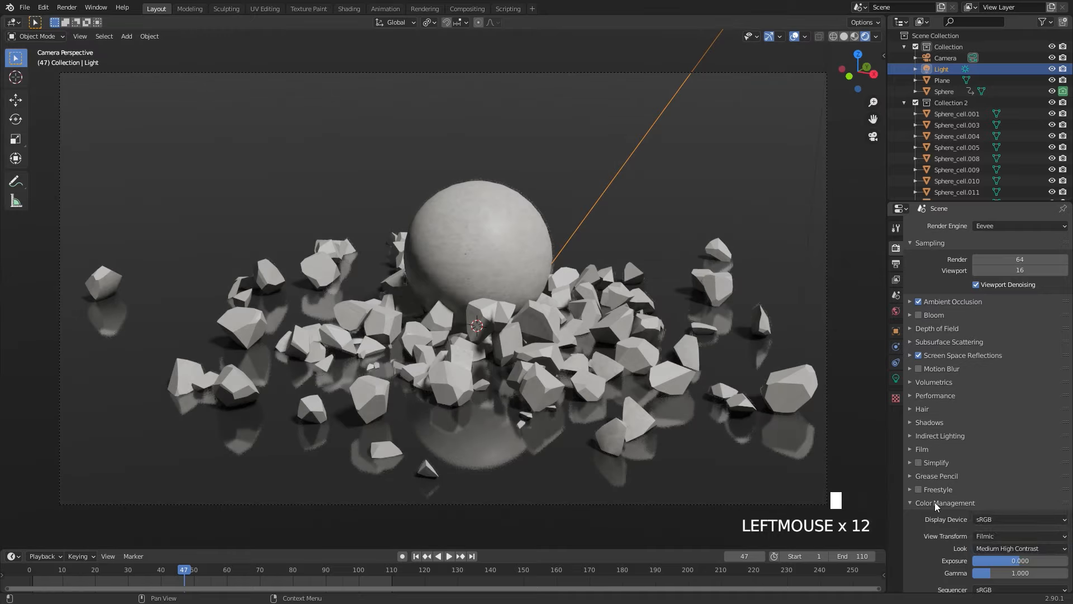
pyautogui.click(938, 504)
# Step: Show the output settings and save the project as Tutorial 2.blend in the Pile of Rocks Animation folder
pyautogui.click(895, 264)
pyautogui.scroll(-3, 557, 300)
pyautogui.scroll(1, 557, 300)
pyautogui.hotkey('ctrl', 's')
pyautogui.click(676, 248)
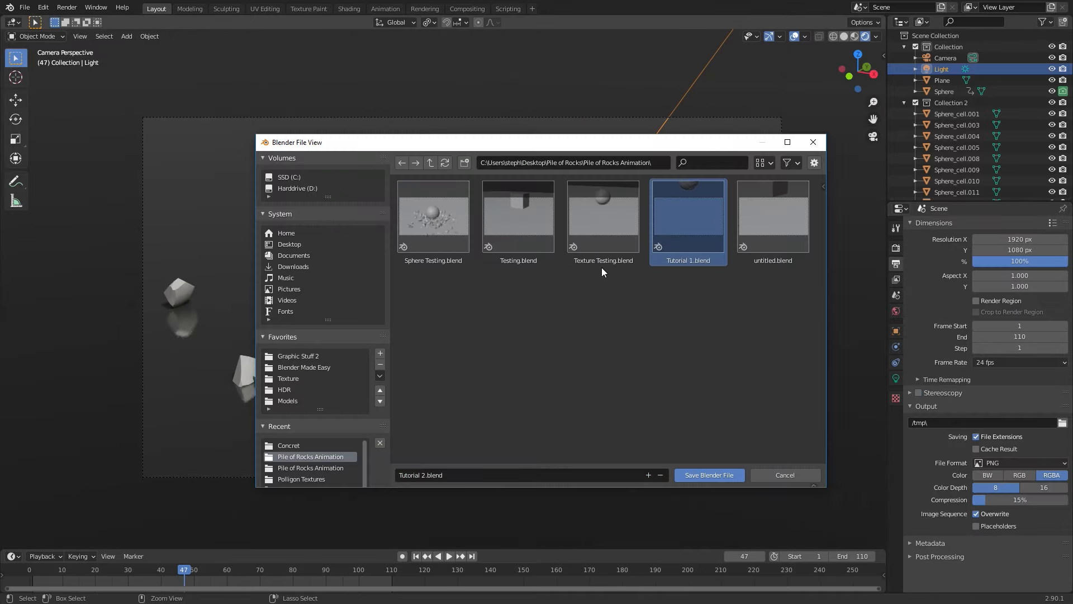
pyautogui.click(685, 474)
# Step: Set the render output to FFmpeg video with an MPEG-4 container and High quality output
pyautogui.click(1000, 463)
pyautogui.click(1014, 523)
pyautogui.click(992, 510)
pyautogui.click(992, 459)
pyautogui.click(991, 571)
pyautogui.click(994, 509)
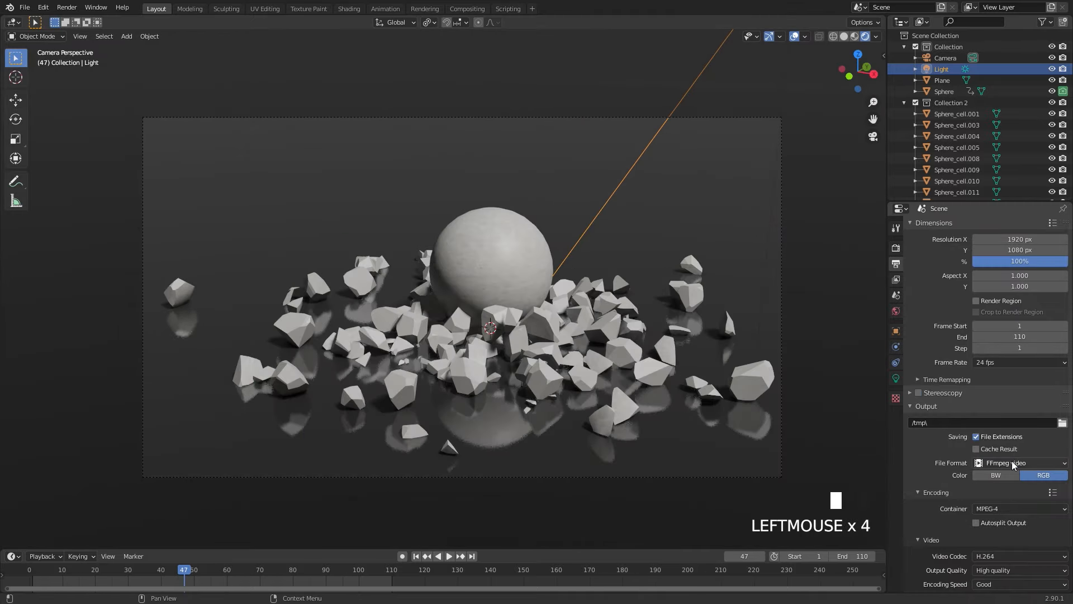
# Step: Set the render output file to Tutorial Result in the Pile of Rocks Animation folder
pyautogui.click(1062, 423)
pyautogui.scroll(-1, 312, 456)
pyautogui.click(312, 456)
pyautogui.click(505, 475)
pyautogui.write('Tutorial Result')
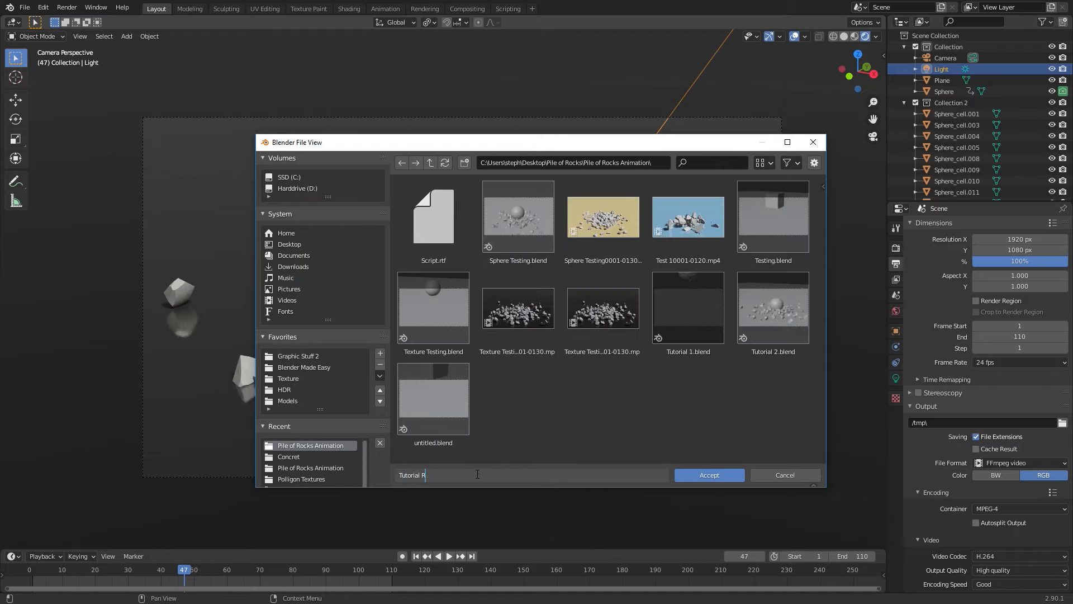
pyautogui.press('Return')
# Step: Examine the concrete texture on the inner faces of the broken pieces up close in the camera view
pyautogui.scroll(5, 511, 404)
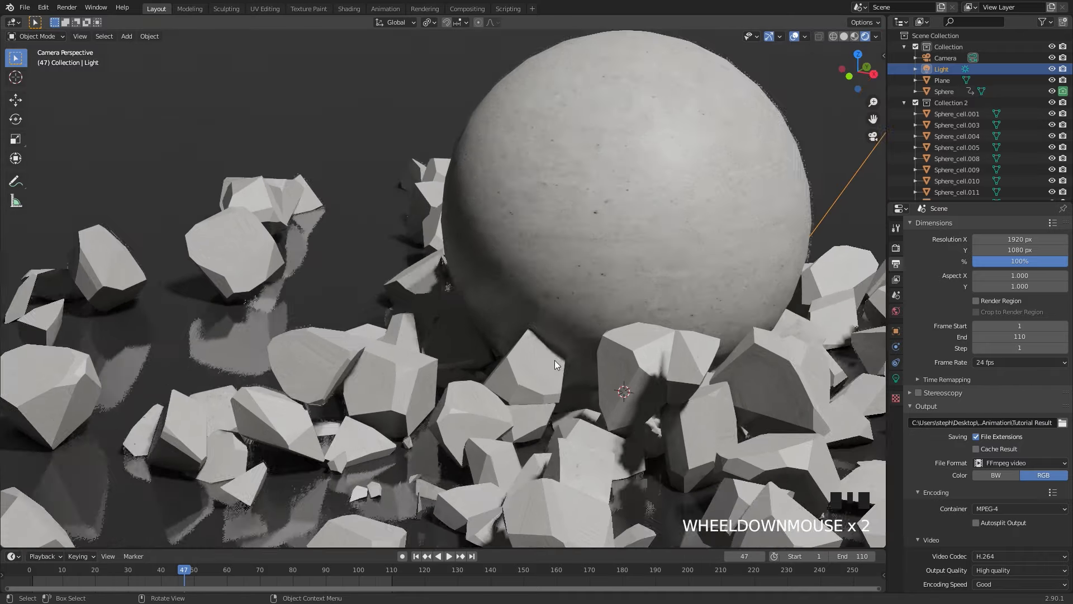
pyautogui.scroll(-2, 554, 361)
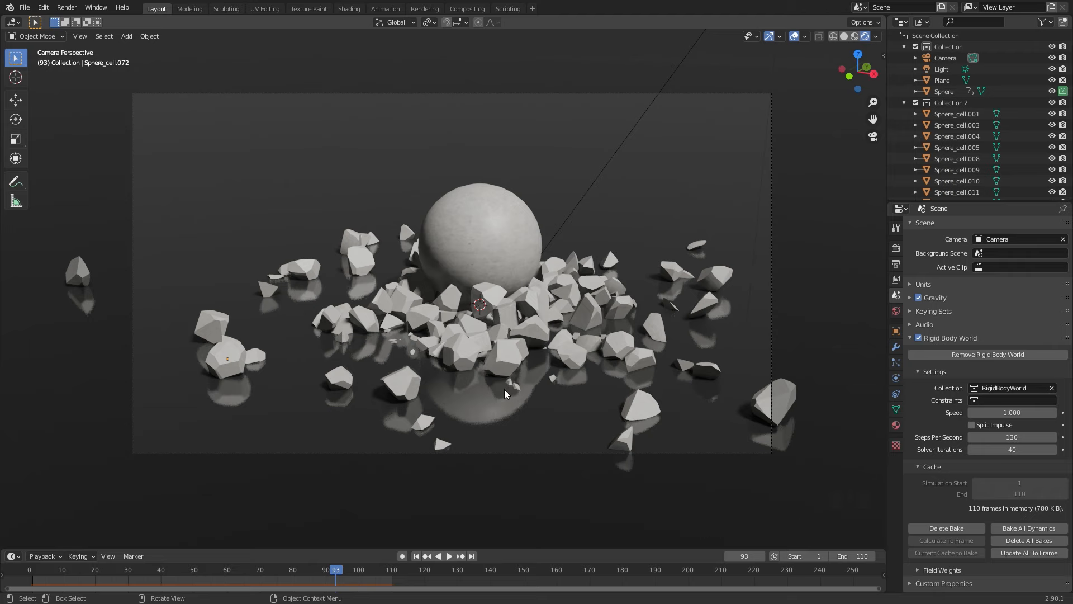
pyautogui.scroll(6, 503, 389)
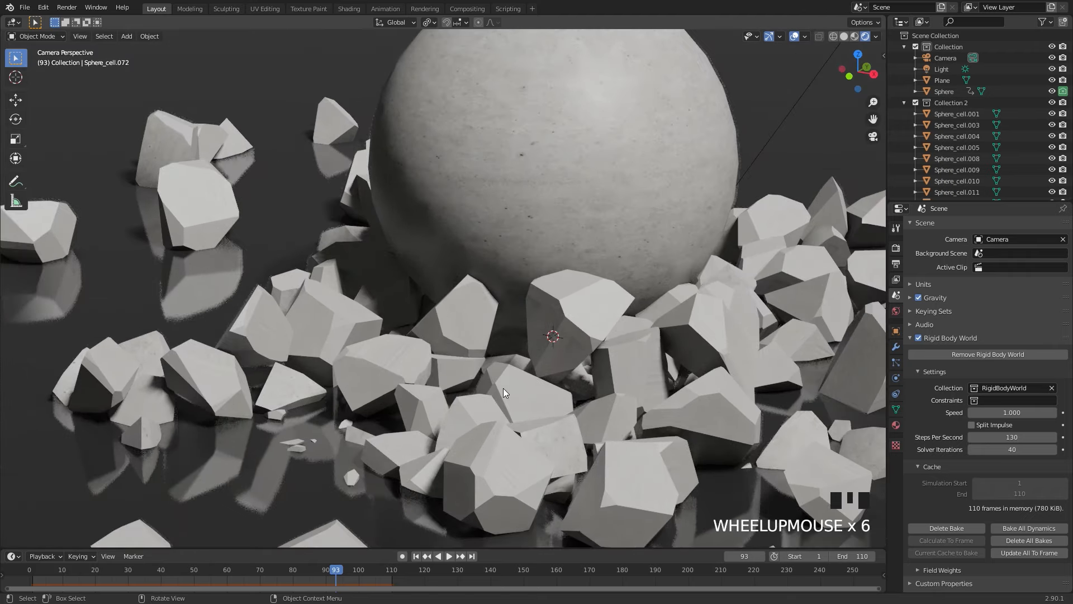
pyautogui.keyDown('shift'); pyautogui.moveTo(503, 388); pyautogui.dragTo(463, 312, button='middle'); pyautogui.keyUp('shift')
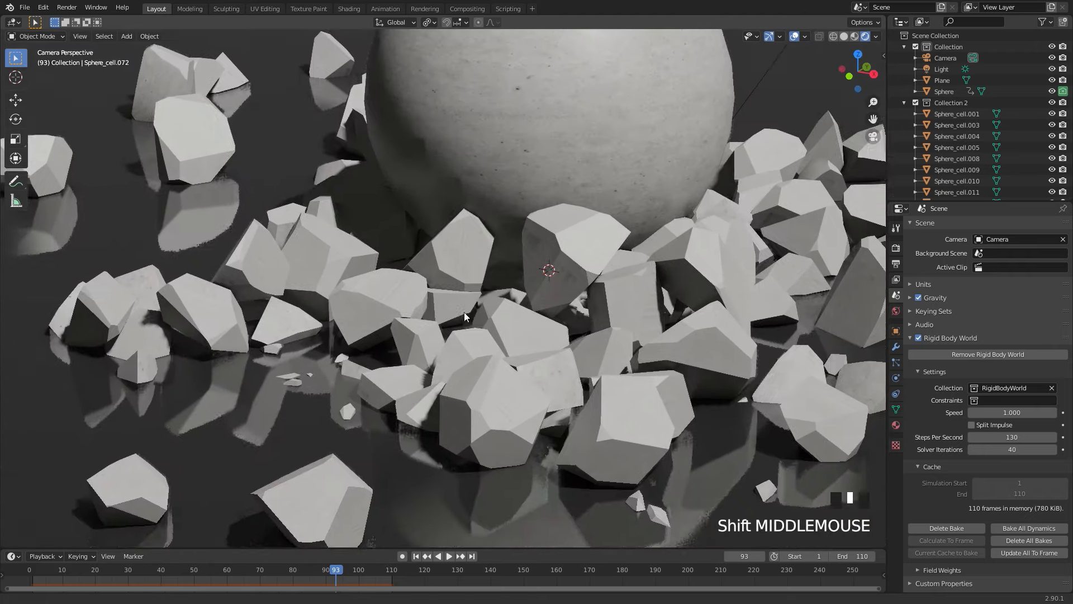
pyautogui.scroll(2, 504, 300)
pyautogui.scroll(1, 535, 387)
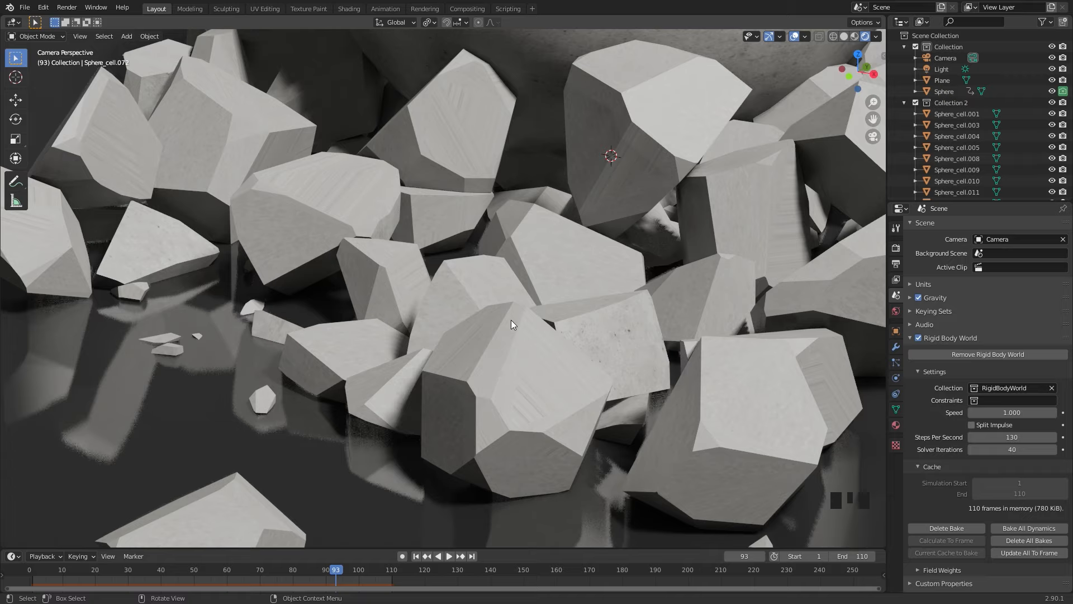
pyautogui.scroll(-5, 513, 279)
pyautogui.scroll(-1, 517, 278)
# Step: Isolate the fractured pieces at frame 1 in solid shading, then select them all and enter Edit Mode
pyautogui.moveTo(521, 278); pyautogui.dragTo(484, 502, button='middle')
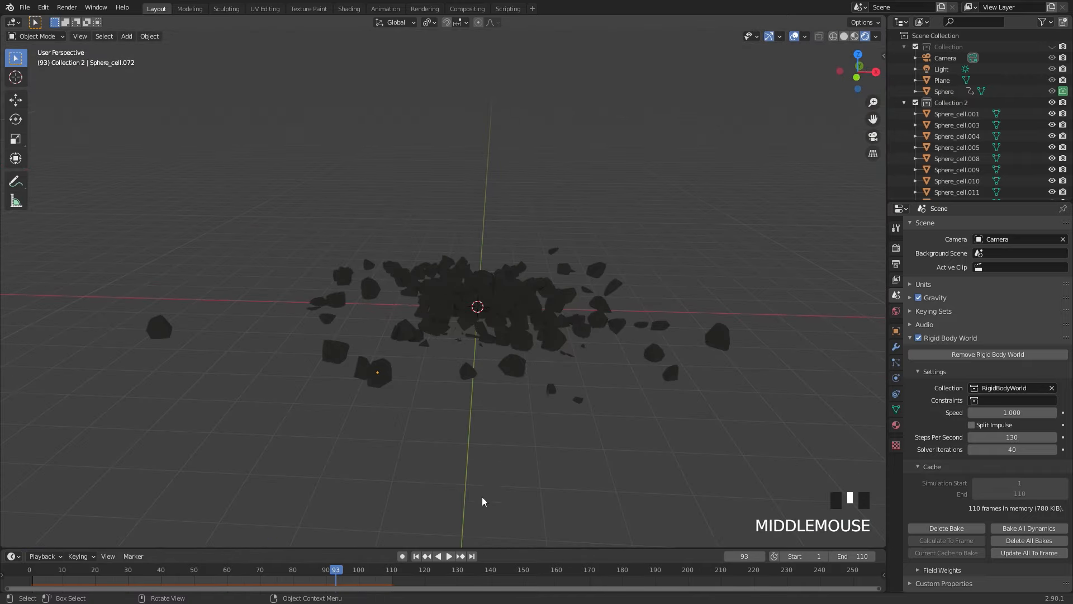
pyautogui.click(416, 556)
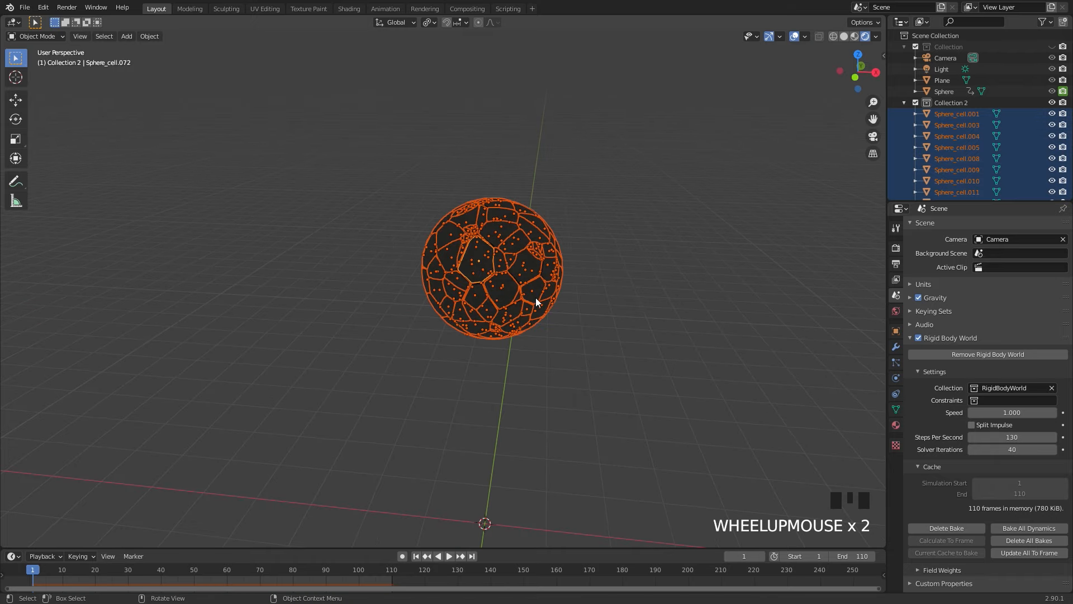
pyautogui.press('z')
pyautogui.scroll(1, 637, 294)
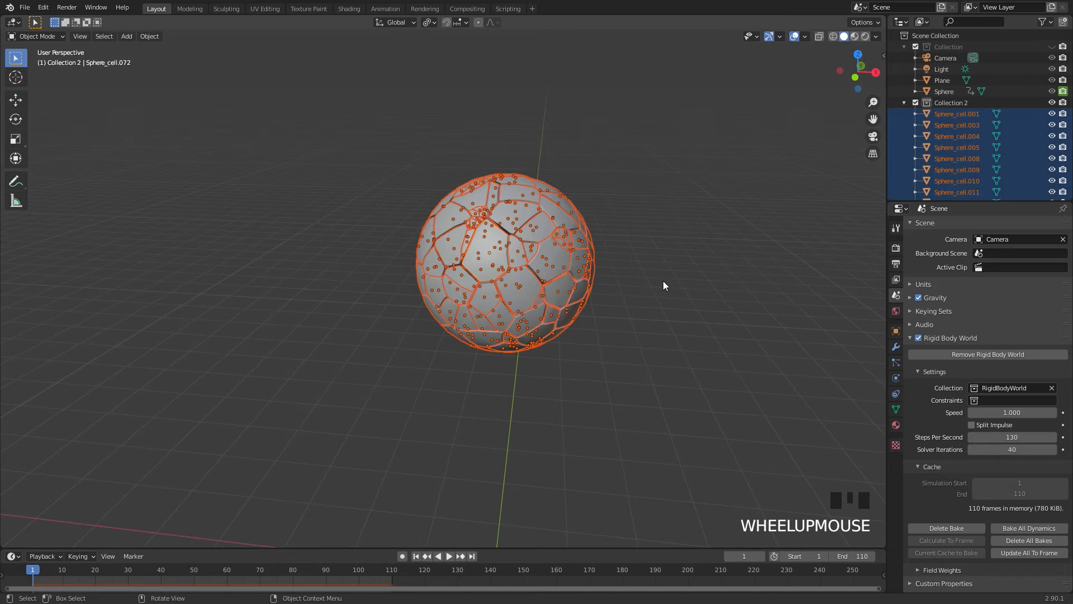
pyautogui.press('Tab')
pyautogui.scroll(2, 606, 258)
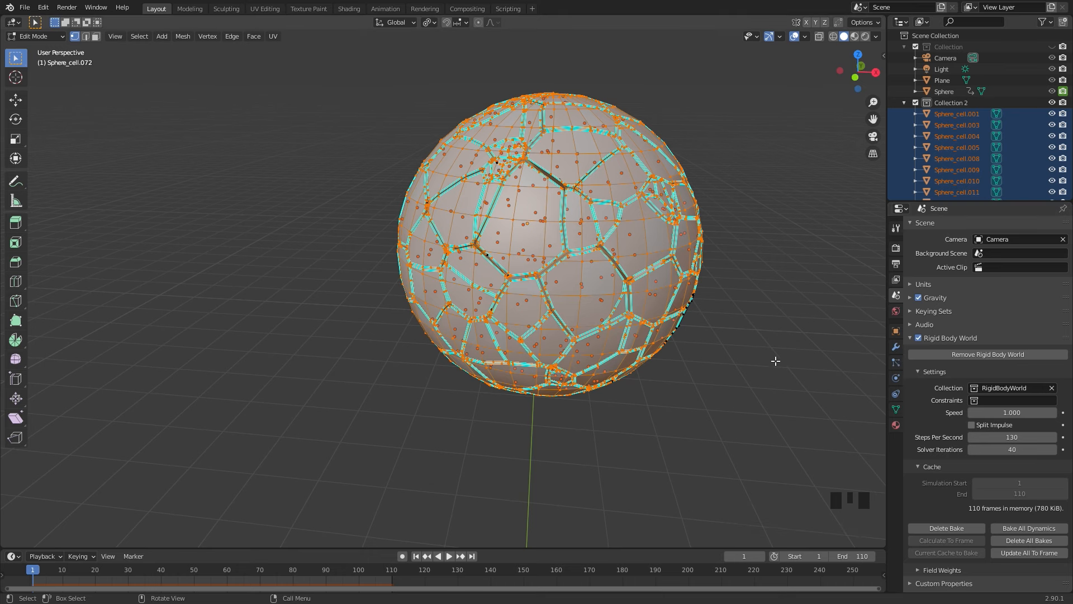
# Step: Clear the mesh selection and select all inner faces assigned to Material.002
pyautogui.click(896, 424)
pyautogui.keyDown('shift'); pyautogui.moveTo(481, 157); pyautogui.dragTo(420, 157, button='middle'); pyautogui.keyUp('shift')
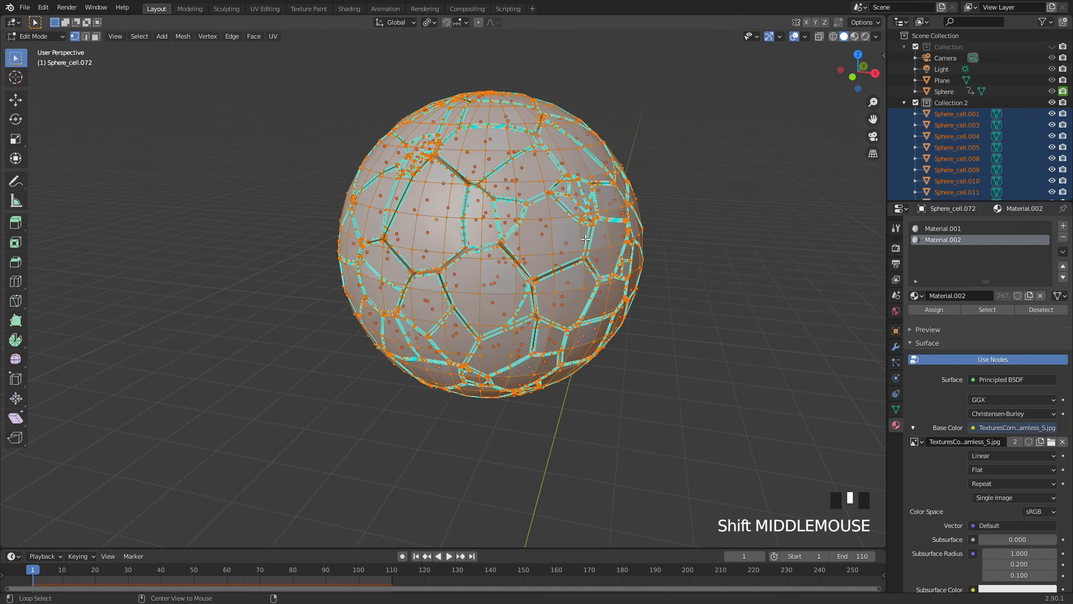
pyautogui.hotkey('alt', 'a')
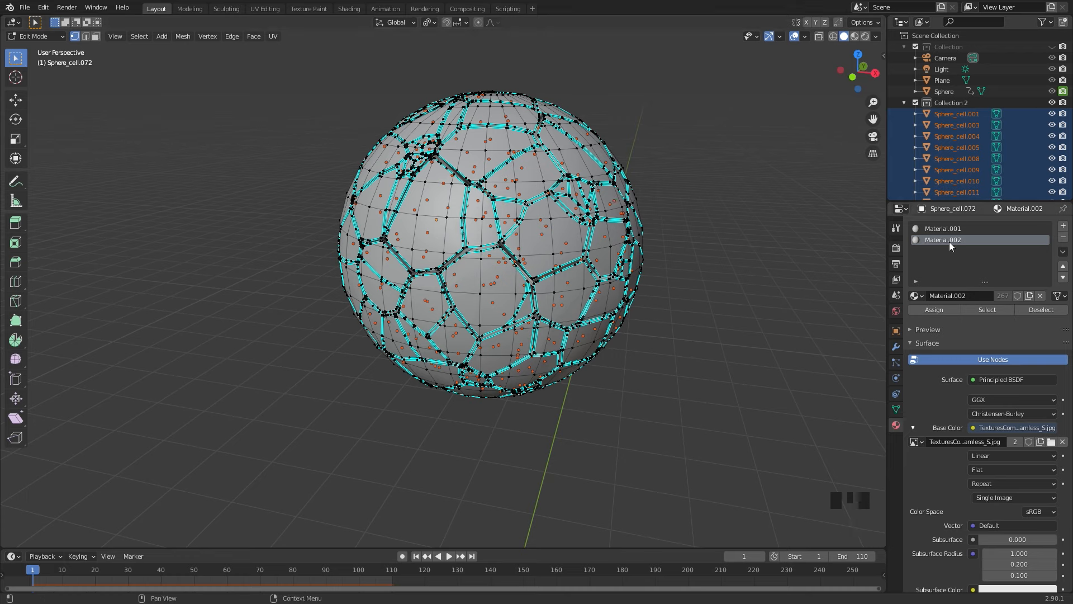
pyautogui.click(986, 308)
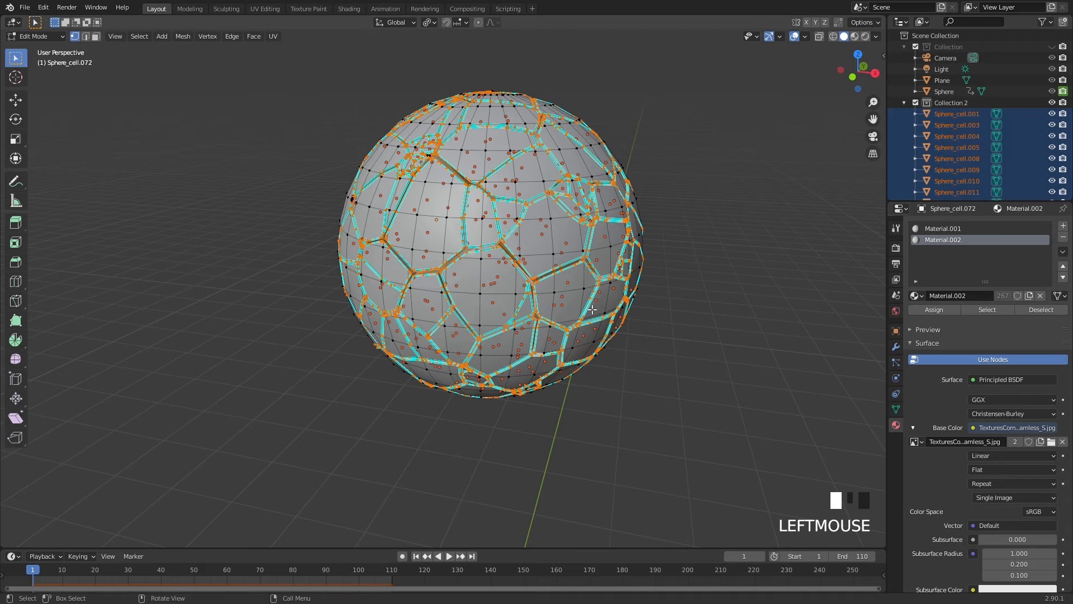
pyautogui.moveTo(536, 291); pyautogui.dragTo(479, 284, button='middle')
pyautogui.moveTo(253, 179); pyautogui.dragTo(302, 185, button='middle')
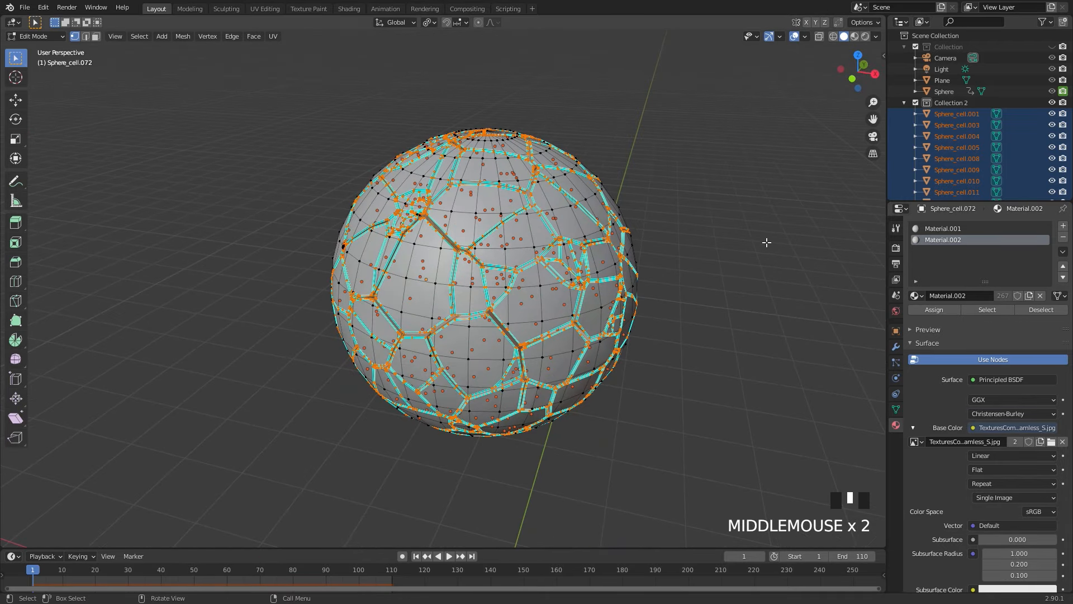
# Step: Split the viewport and open a UV Editor beside it to examine the inner faces' UV layout
pyautogui.moveTo(884, 18); pyautogui.dragTo(509, 26)
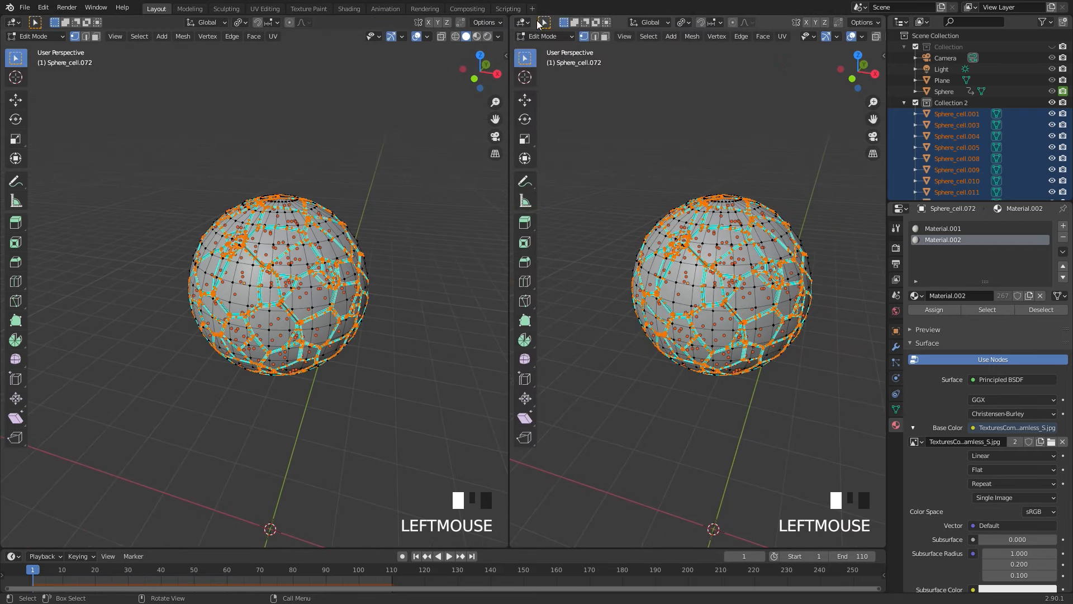
pyautogui.click(523, 23)
pyautogui.click(551, 88)
pyautogui.scroll(-7, 706, 241)
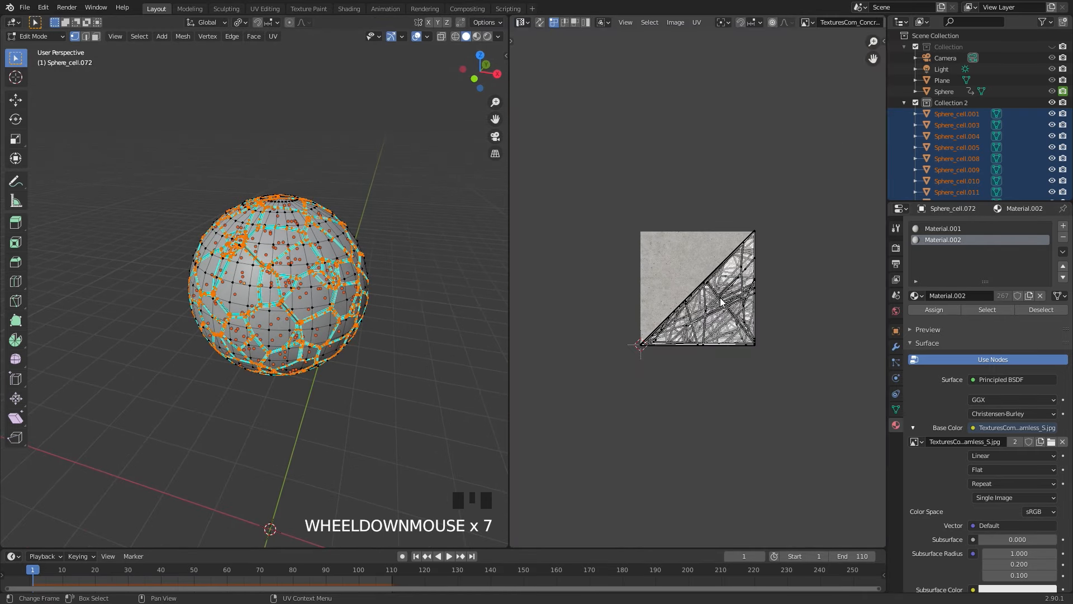
pyautogui.scroll(4, 737, 242)
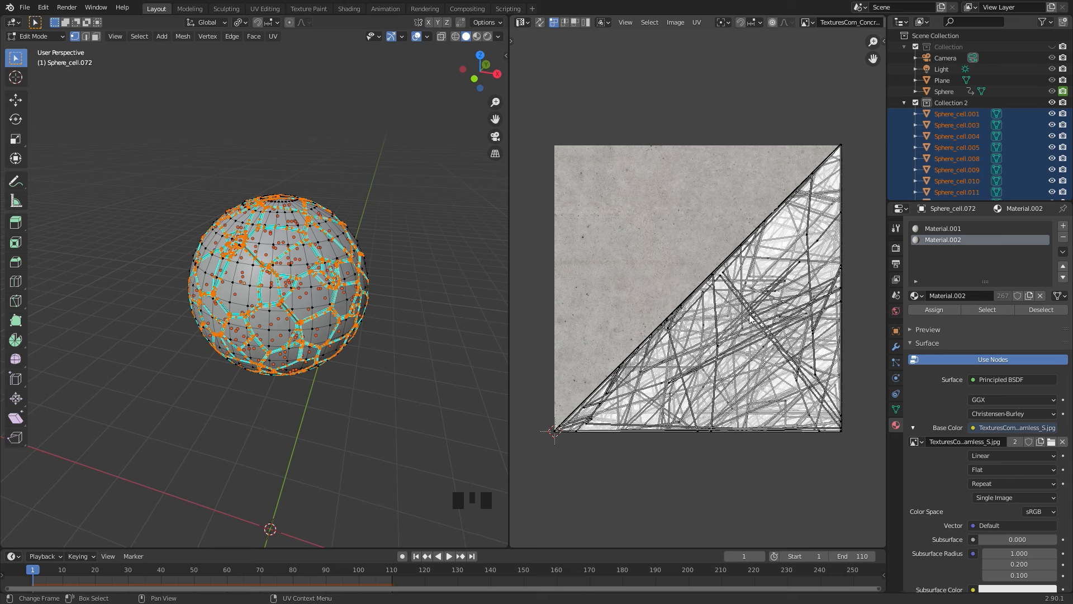
pyautogui.scroll(2, 367, 245)
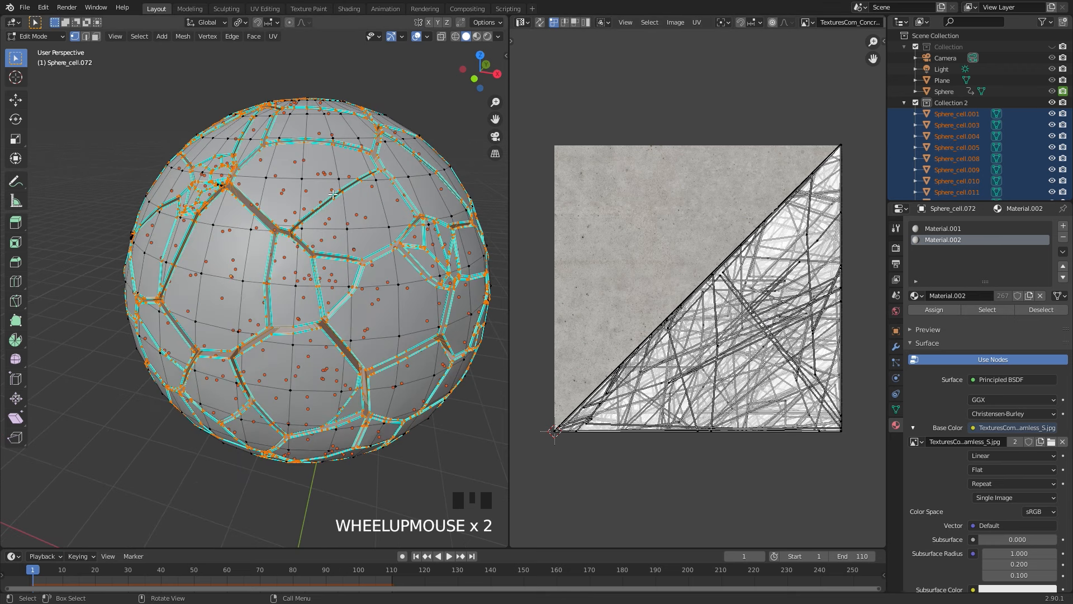
# Step: Unwrap the selected inner faces with Smart UV Project, using an angle limit of 66 and an island margin of 0
pyautogui.press('u')
pyautogui.click(291, 219)
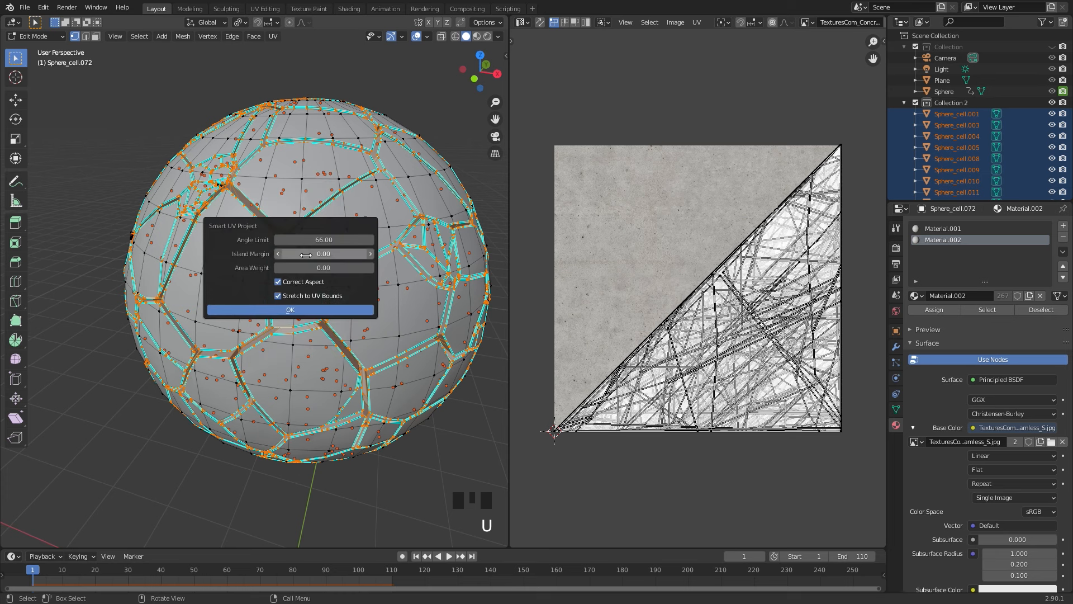
pyautogui.click(296, 310)
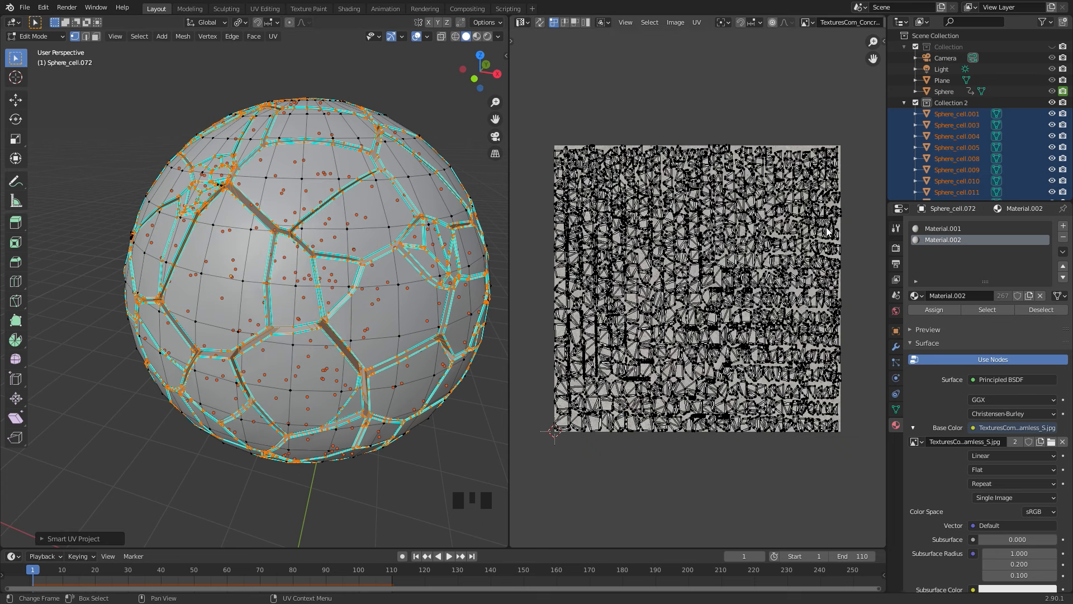
# Step: Scale all of the inner faces' UVs up to about 4.9 times their size and return to Object Mode
pyautogui.press('a')
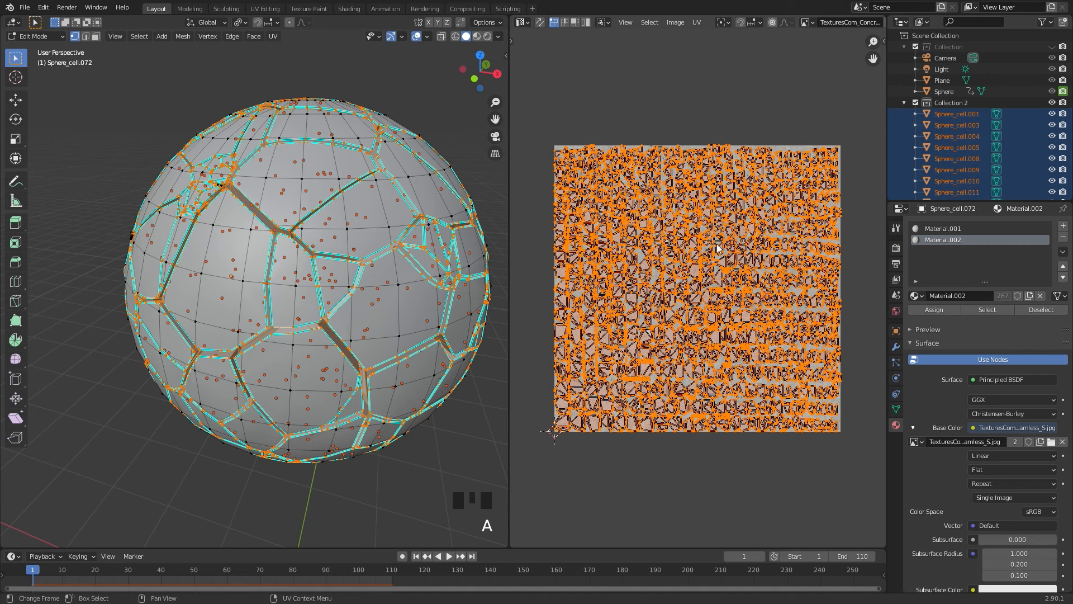
pyautogui.scroll(-7, 718, 249)
pyautogui.press('s')
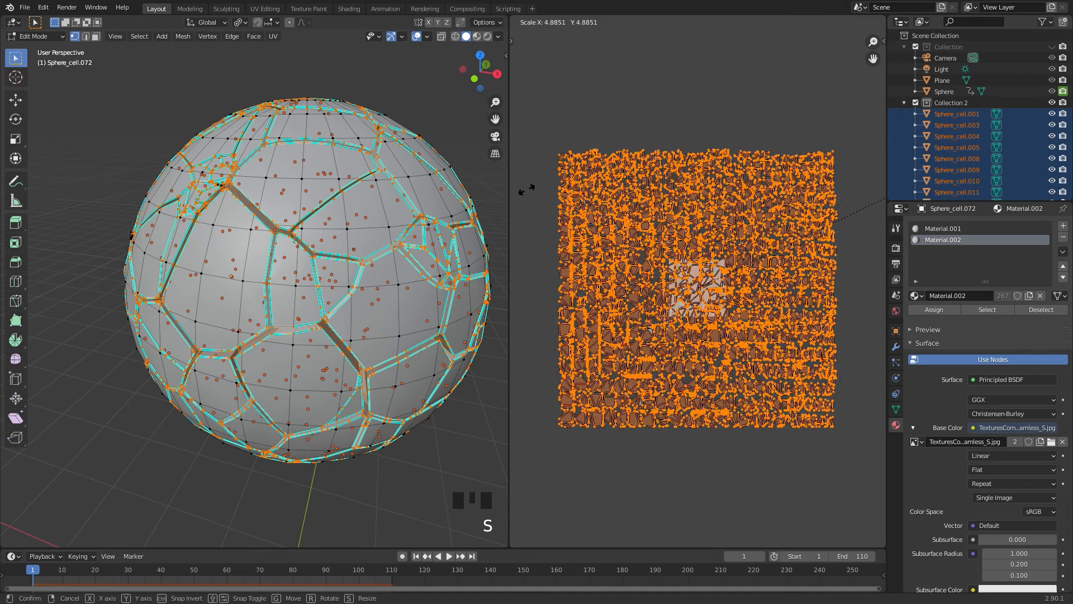
pyautogui.click(528, 194)
pyautogui.press('Tab')
# Step: Show the sphere in Material Preview and temporarily pull one large piece out to examine the texture on the inner faces
pyautogui.scroll(5, 347, 283)
pyautogui.click(217, 265)
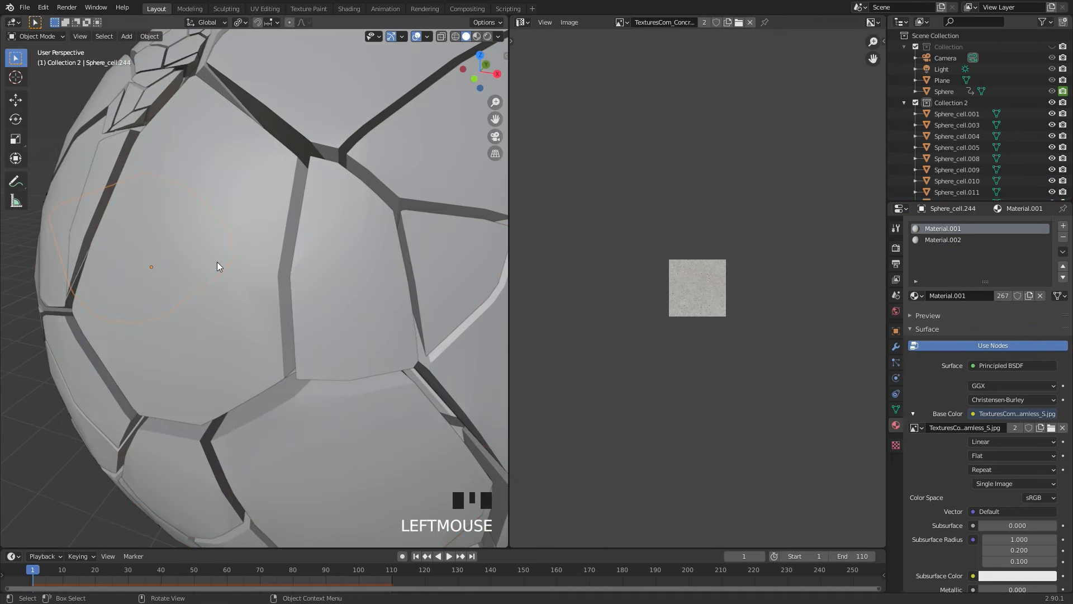
pyautogui.click(257, 253)
pyautogui.press('z')
pyautogui.click(162, 212)
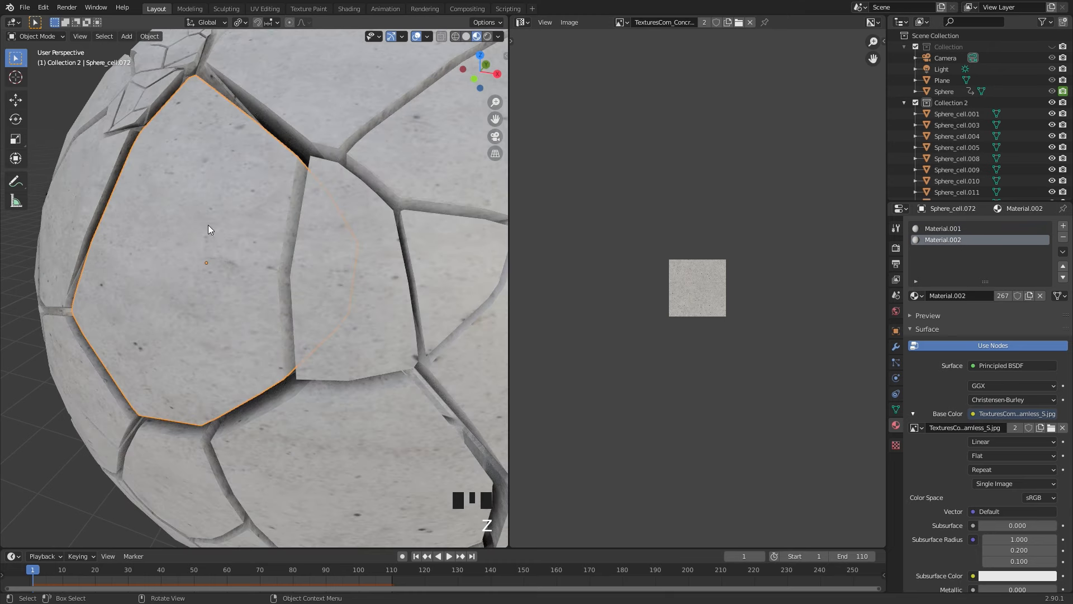
pyautogui.press('g')
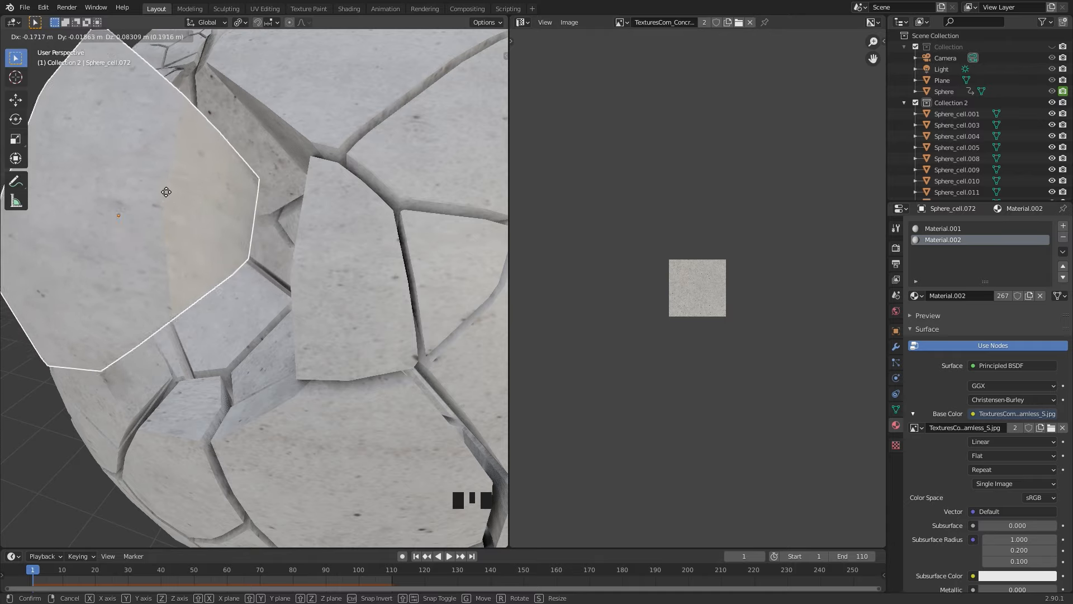
pyautogui.rightClick(244, 222)
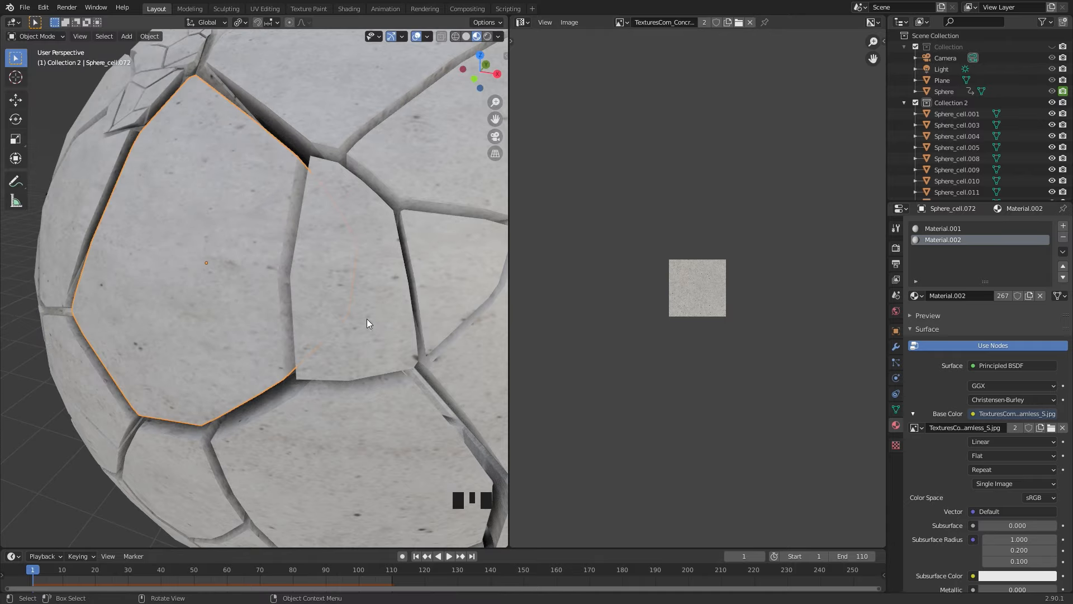
# Step: Go to frame 95 and examine the concrete texture on the shattered pieces up close
pyautogui.scroll(-5, 369, 324)
pyautogui.click(342, 568)
pyautogui.keyDown('shift'); pyautogui.moveTo(309, 451); pyautogui.dragTo(240, 233, button='middle'); pyautogui.keyUp('shift')
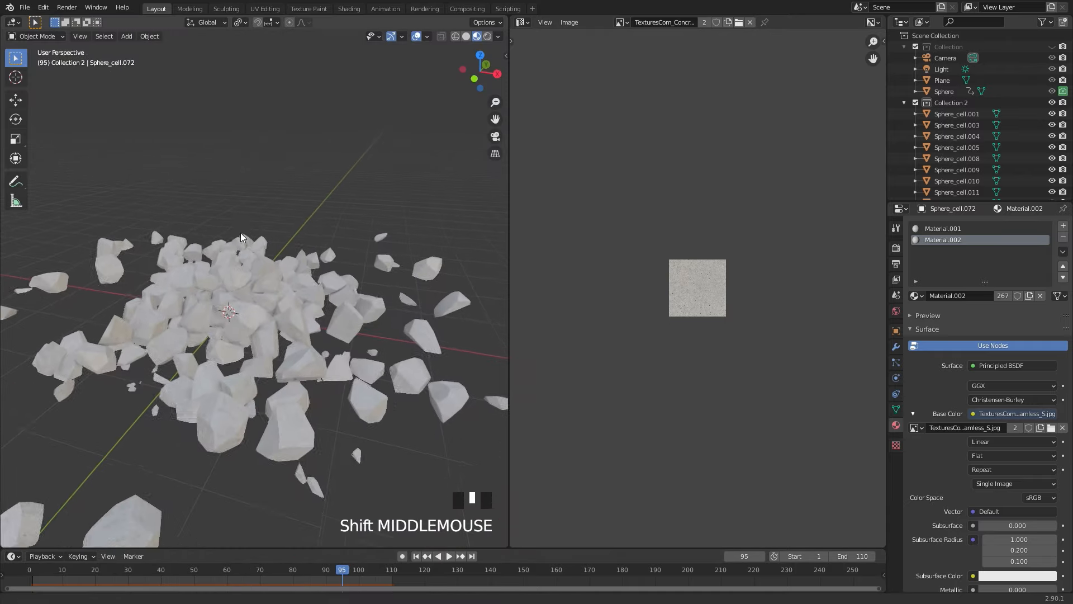
pyautogui.scroll(2, 237, 296)
pyautogui.keyDown('shift'); pyautogui.moveTo(237, 296); pyautogui.dragTo(244, 195, button='middle'); pyautogui.keyUp('shift')
pyautogui.scroll(1, 219, 212)
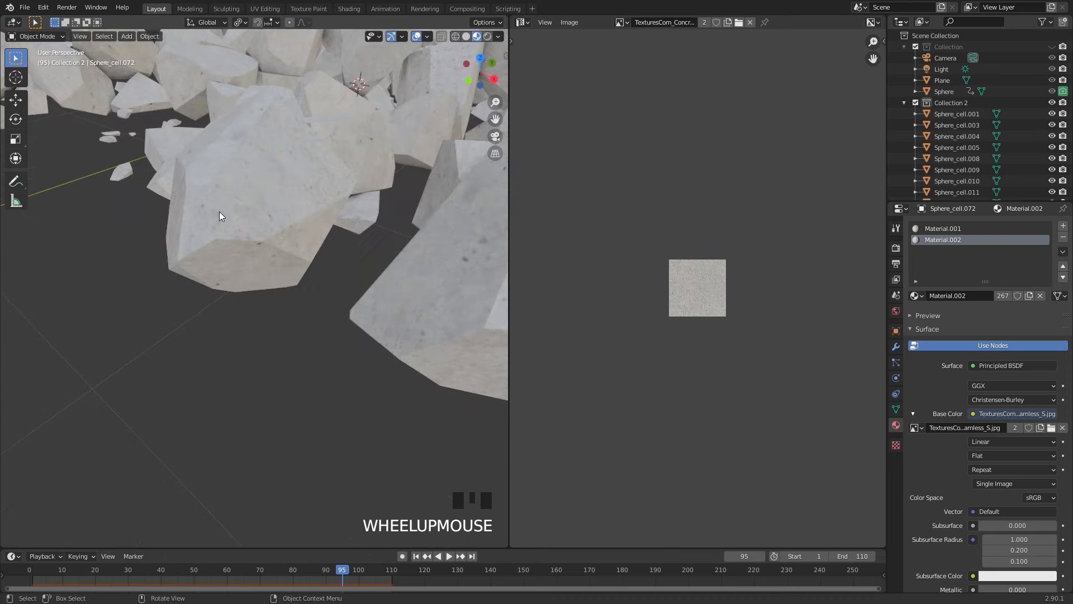
pyautogui.keyDown('shift'); pyautogui.moveTo(274, 163); pyautogui.dragTo(286, 250, button='middle'); pyautogui.keyUp('shift')
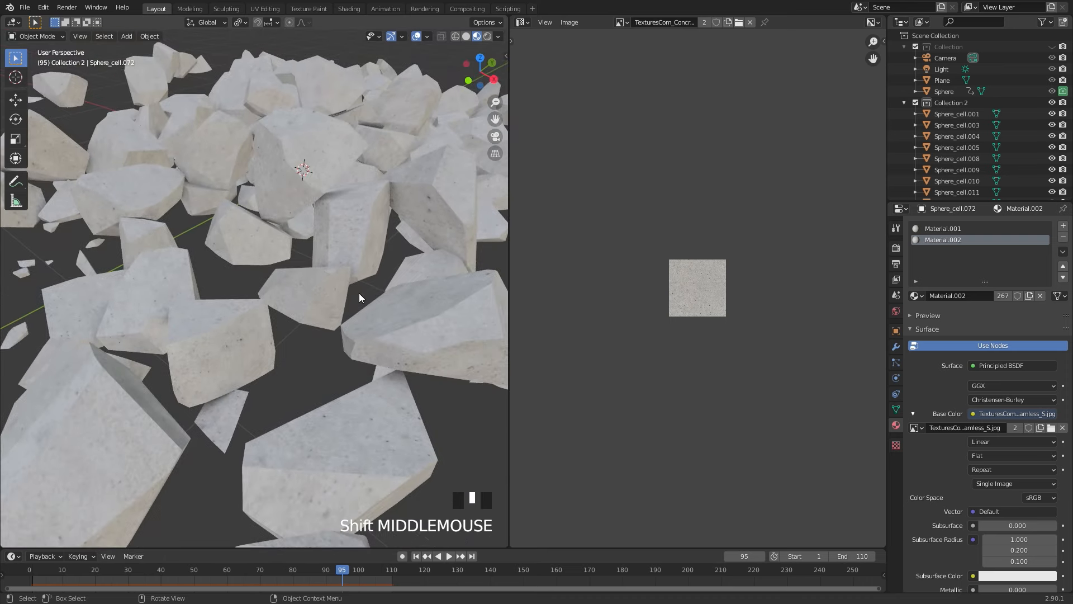